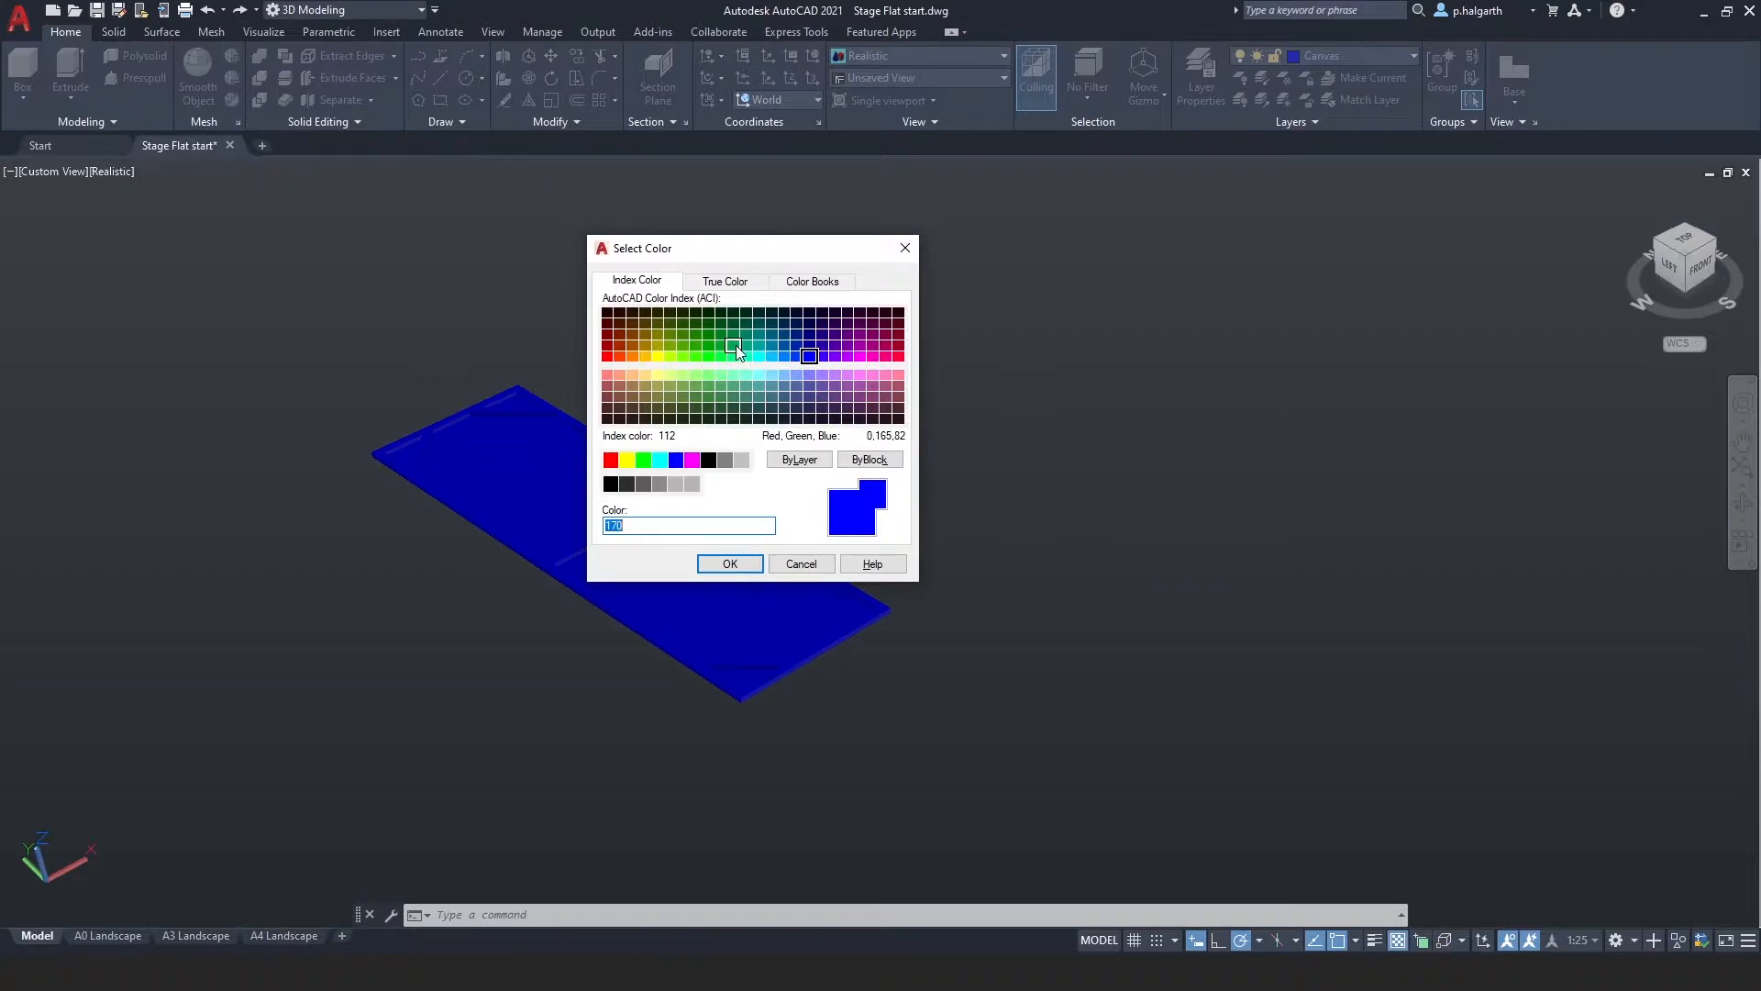
Set the Canvas layer's colour to green.
click(730, 563)
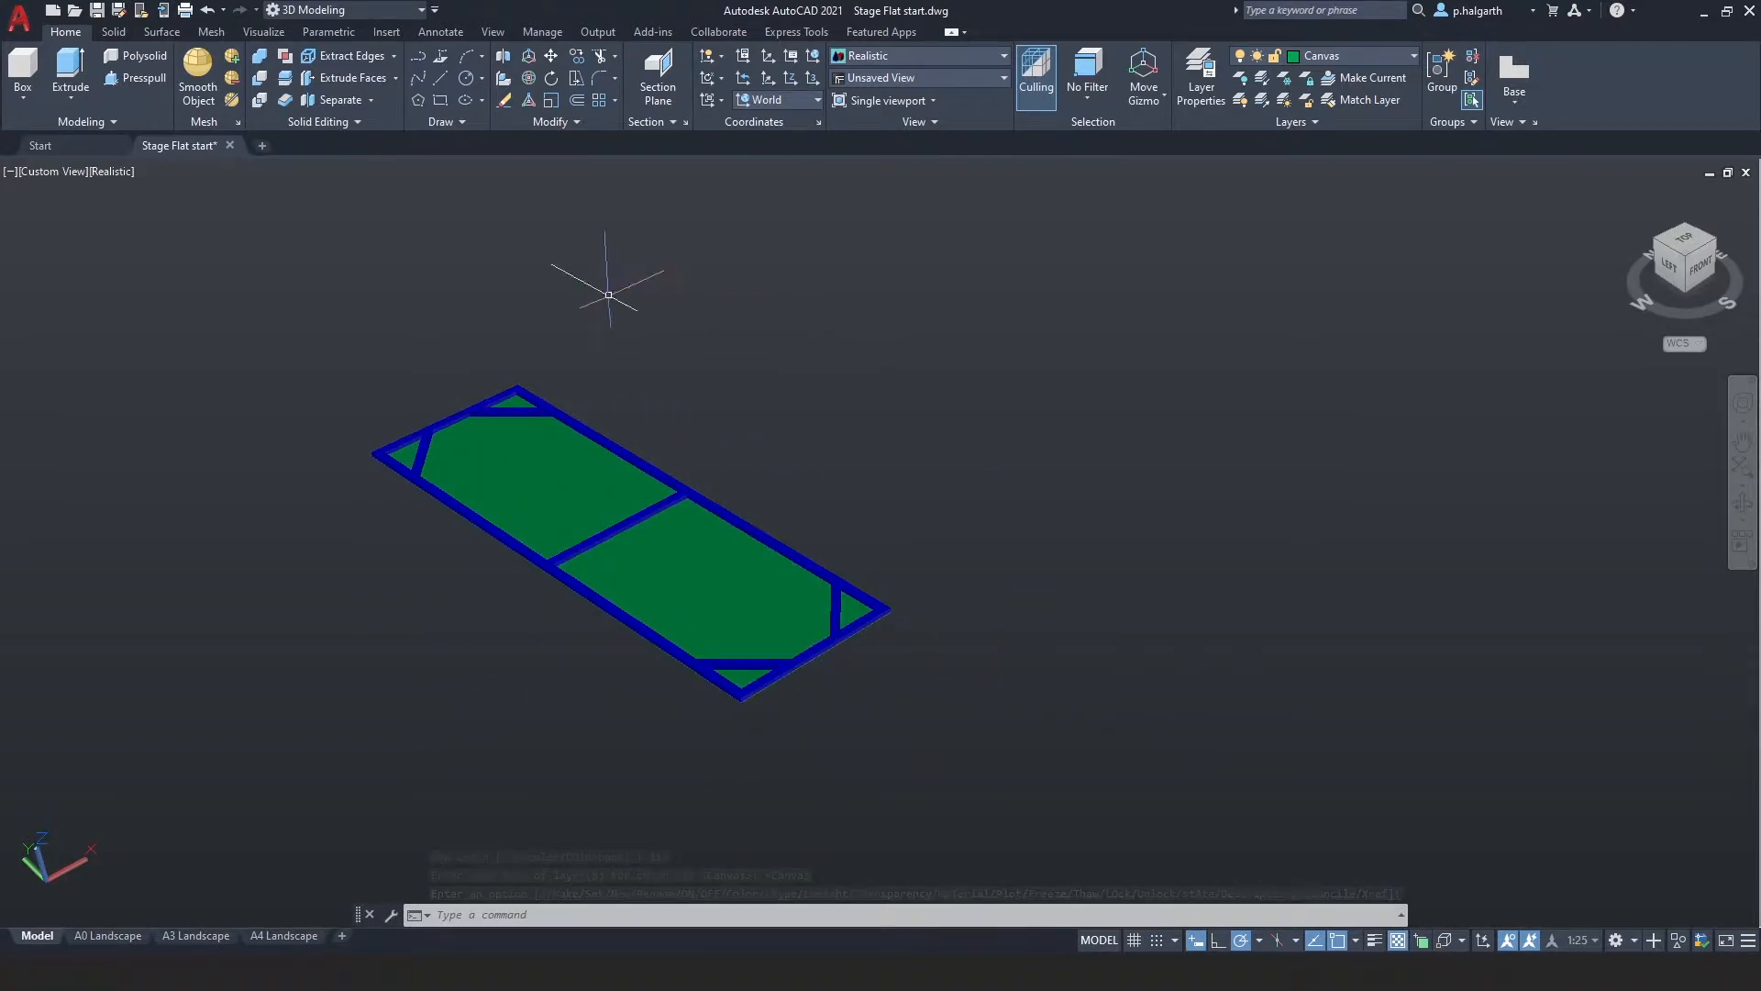
Open the Materials Browser and enlarge its area for the document materials.
click(111, 174)
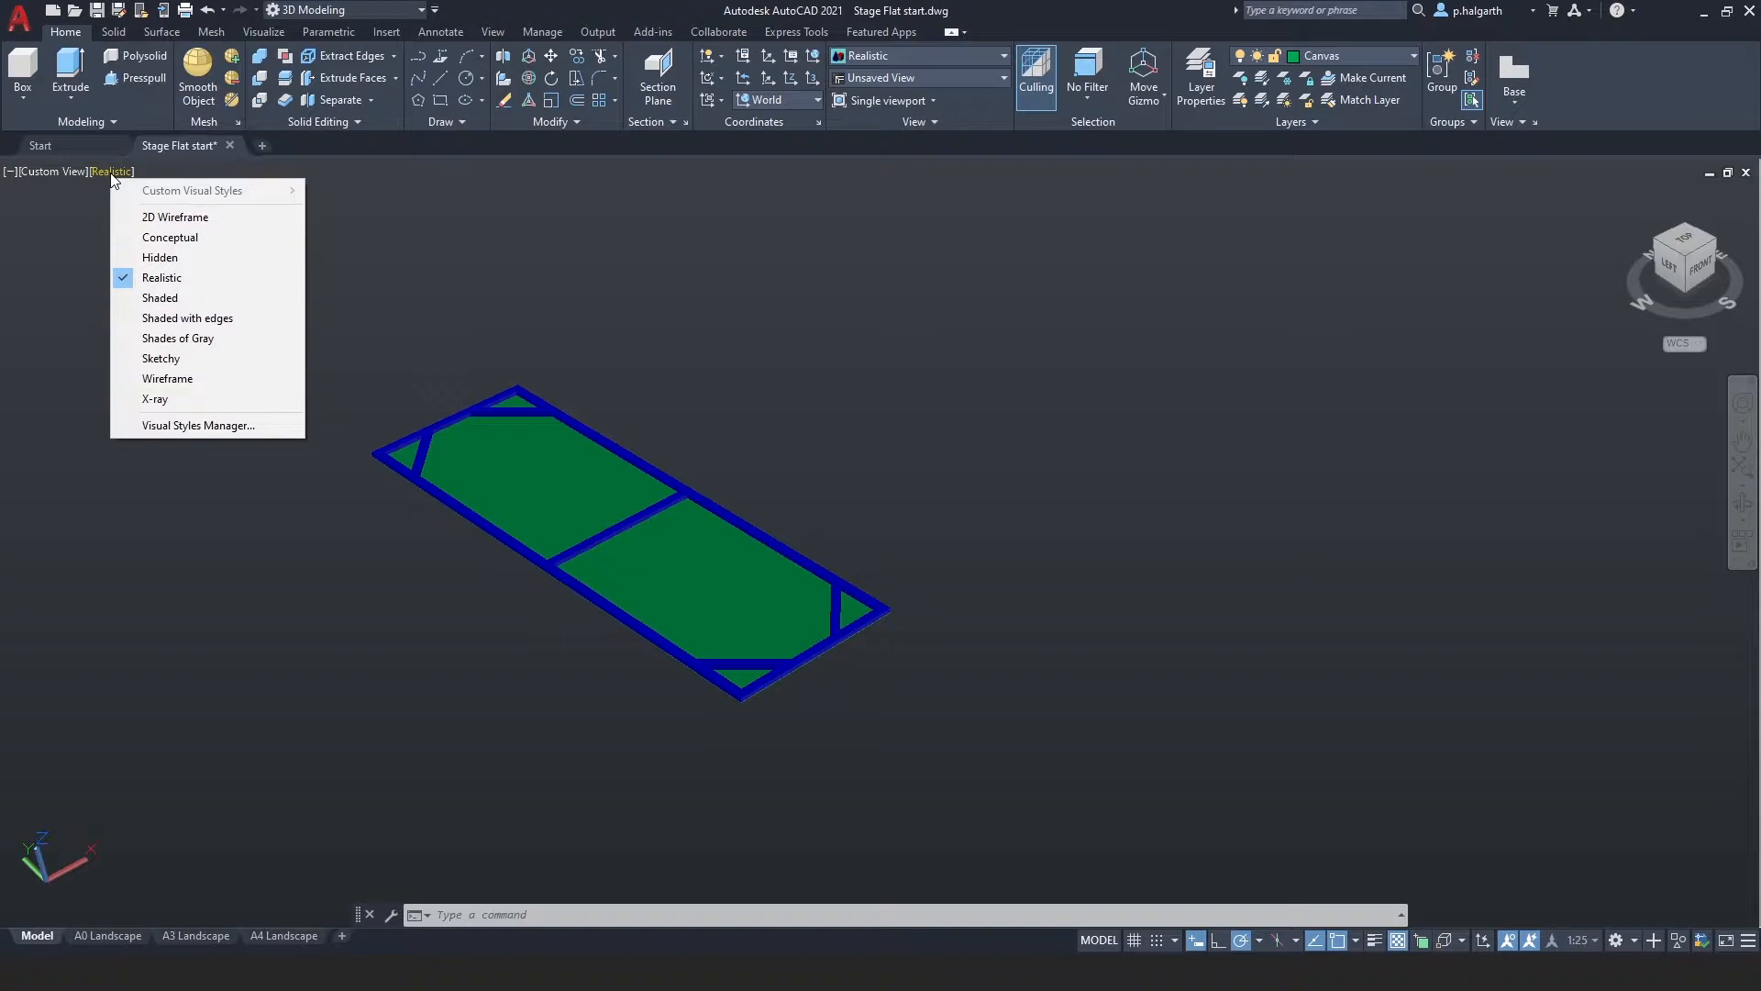
click(264, 33)
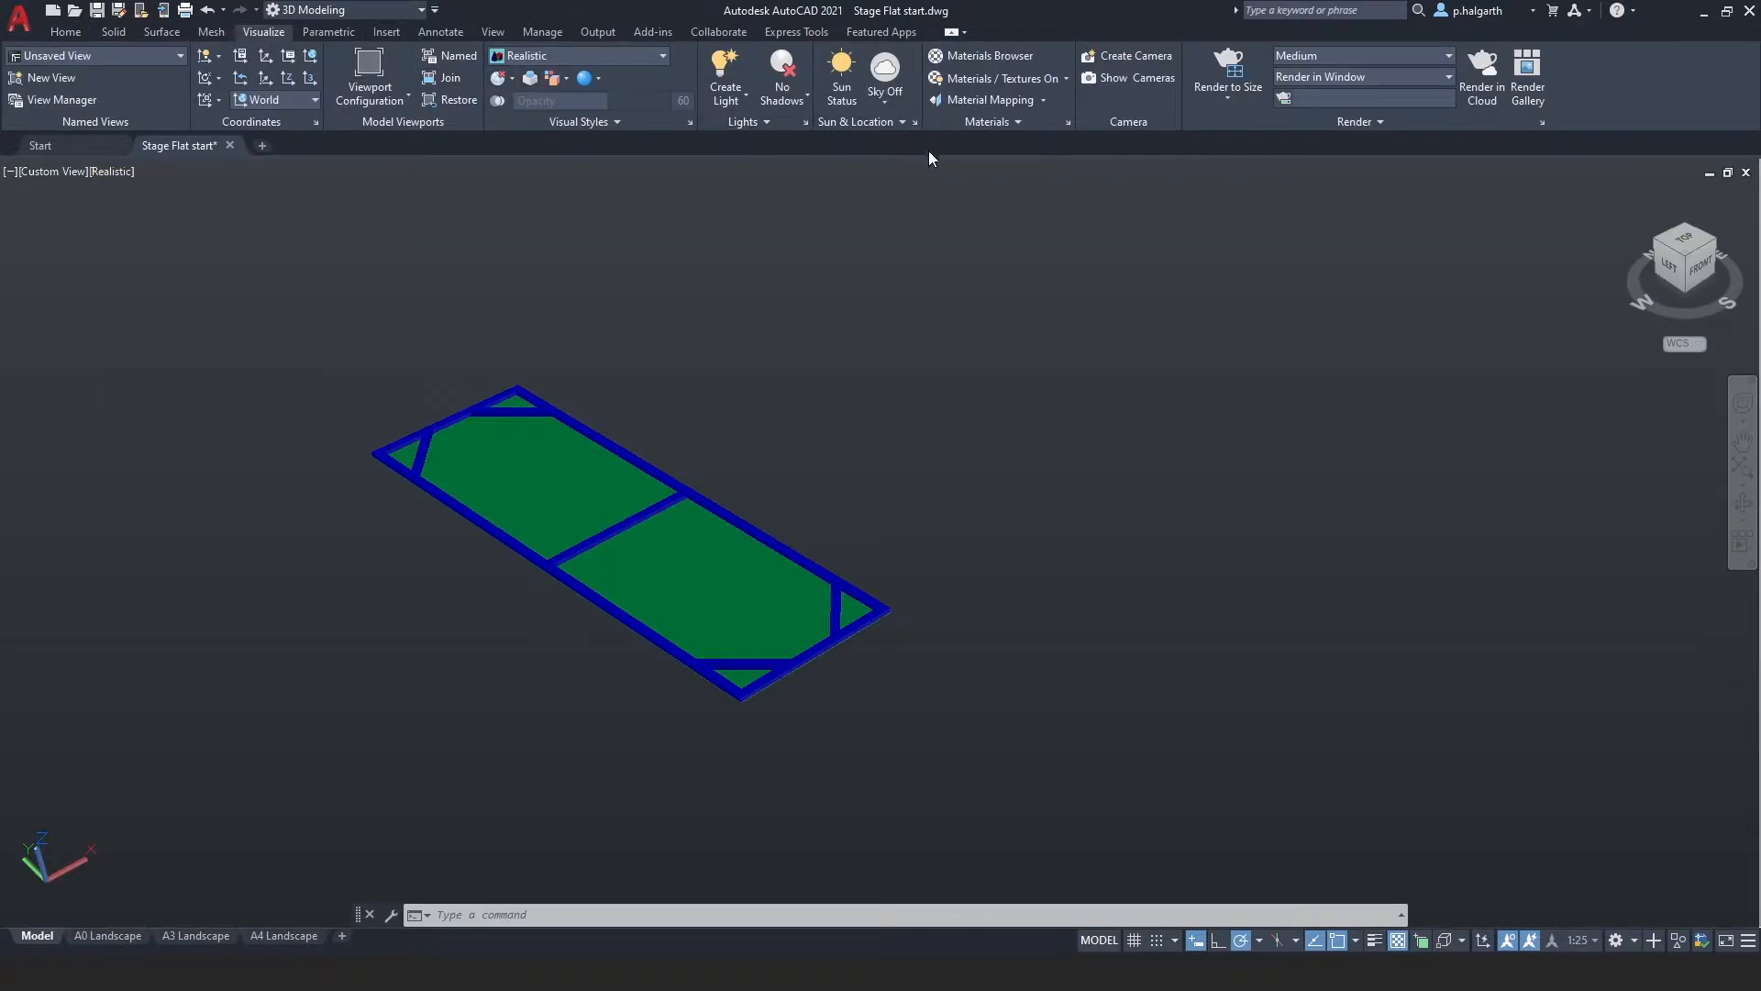
click(995, 57)
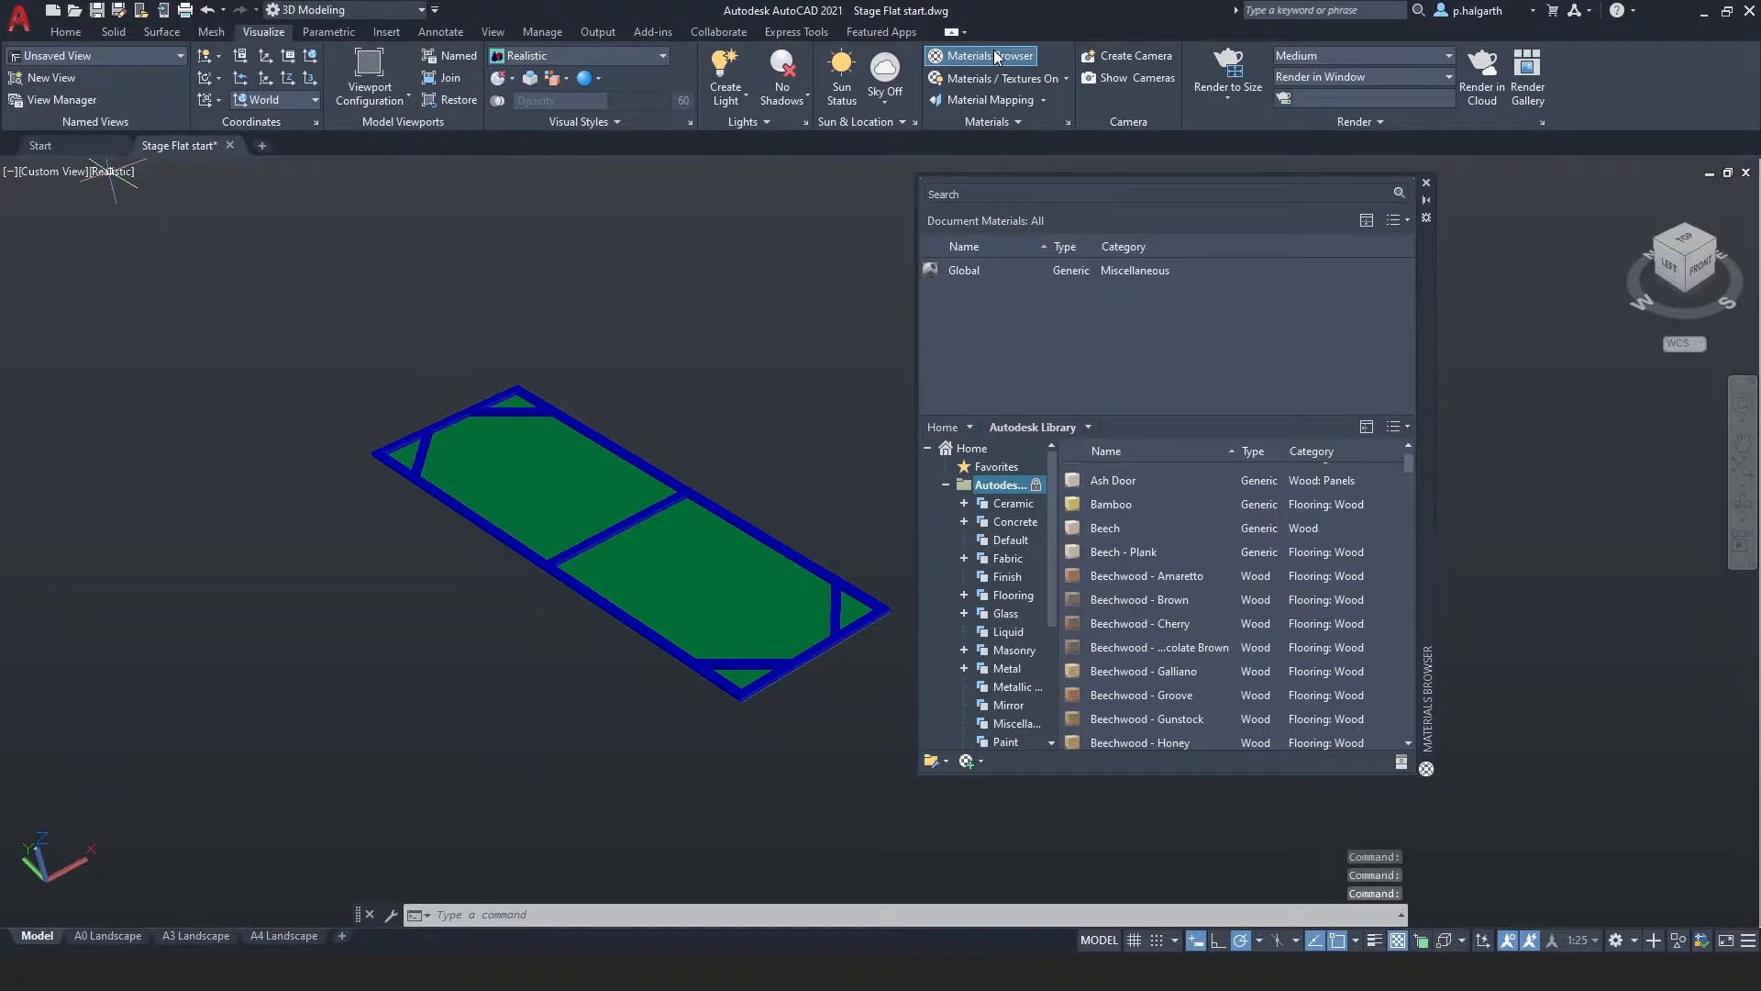
drag(1112, 414, 1107, 461)
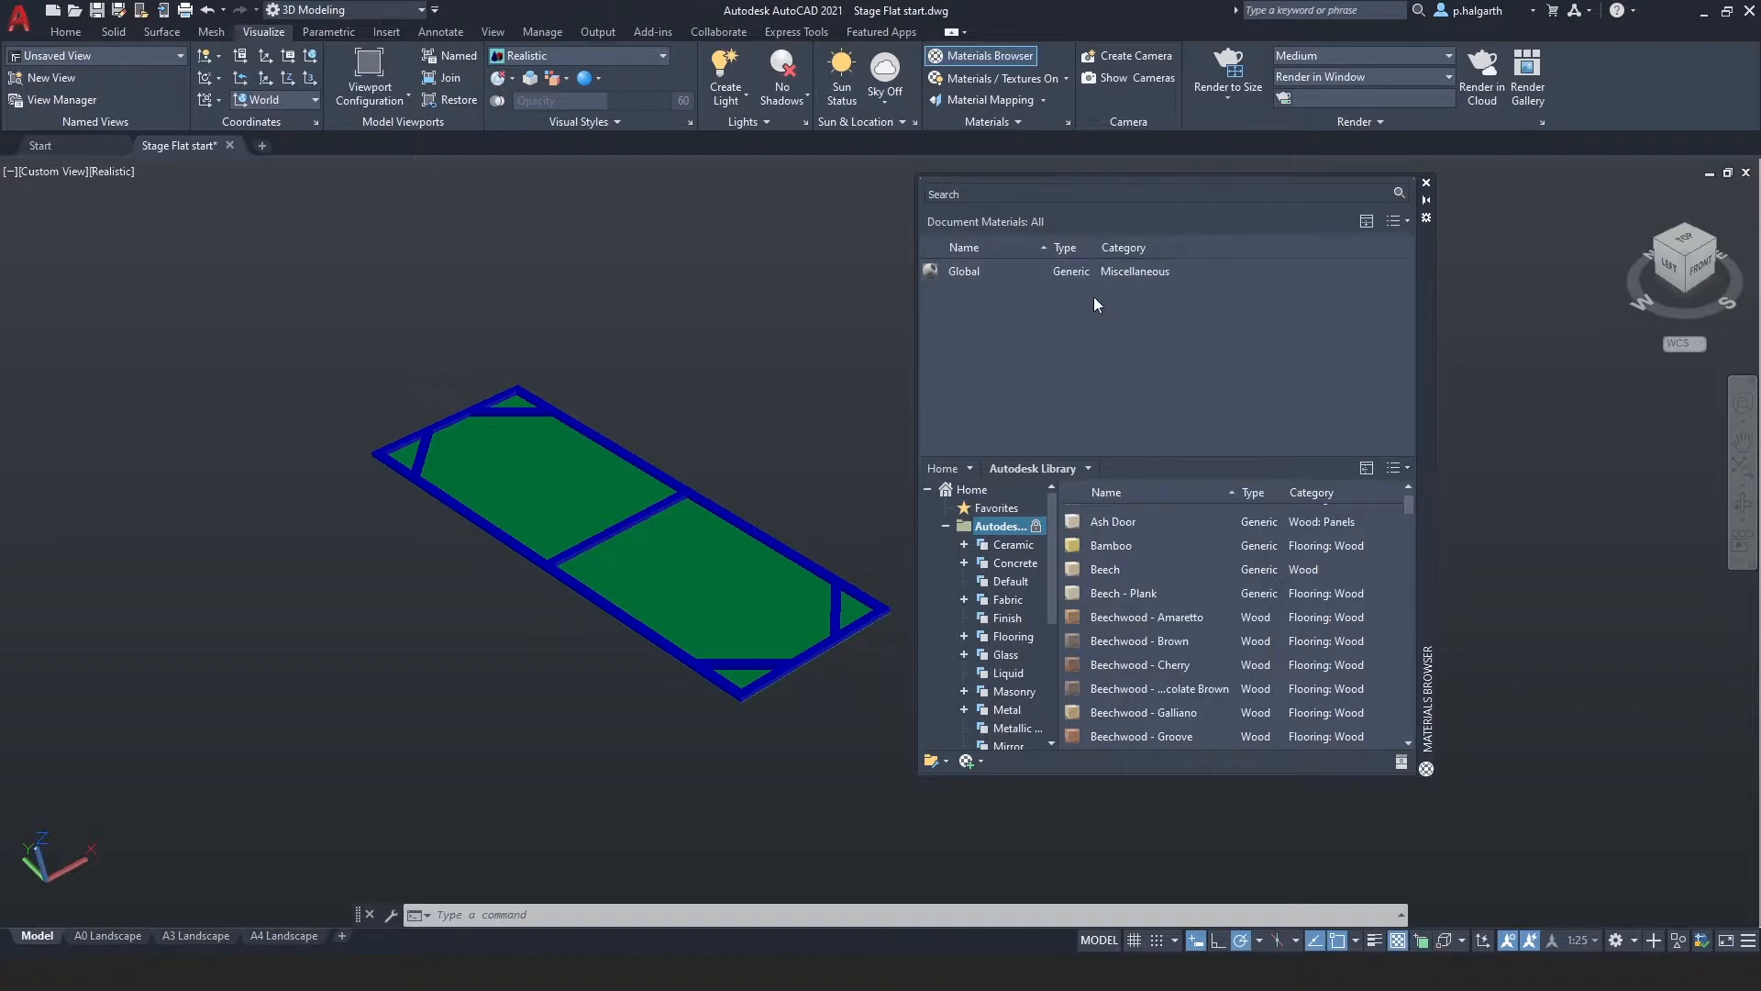
Search the Autodesk material library for "wood".
scroll(1098, 528, up, 1)
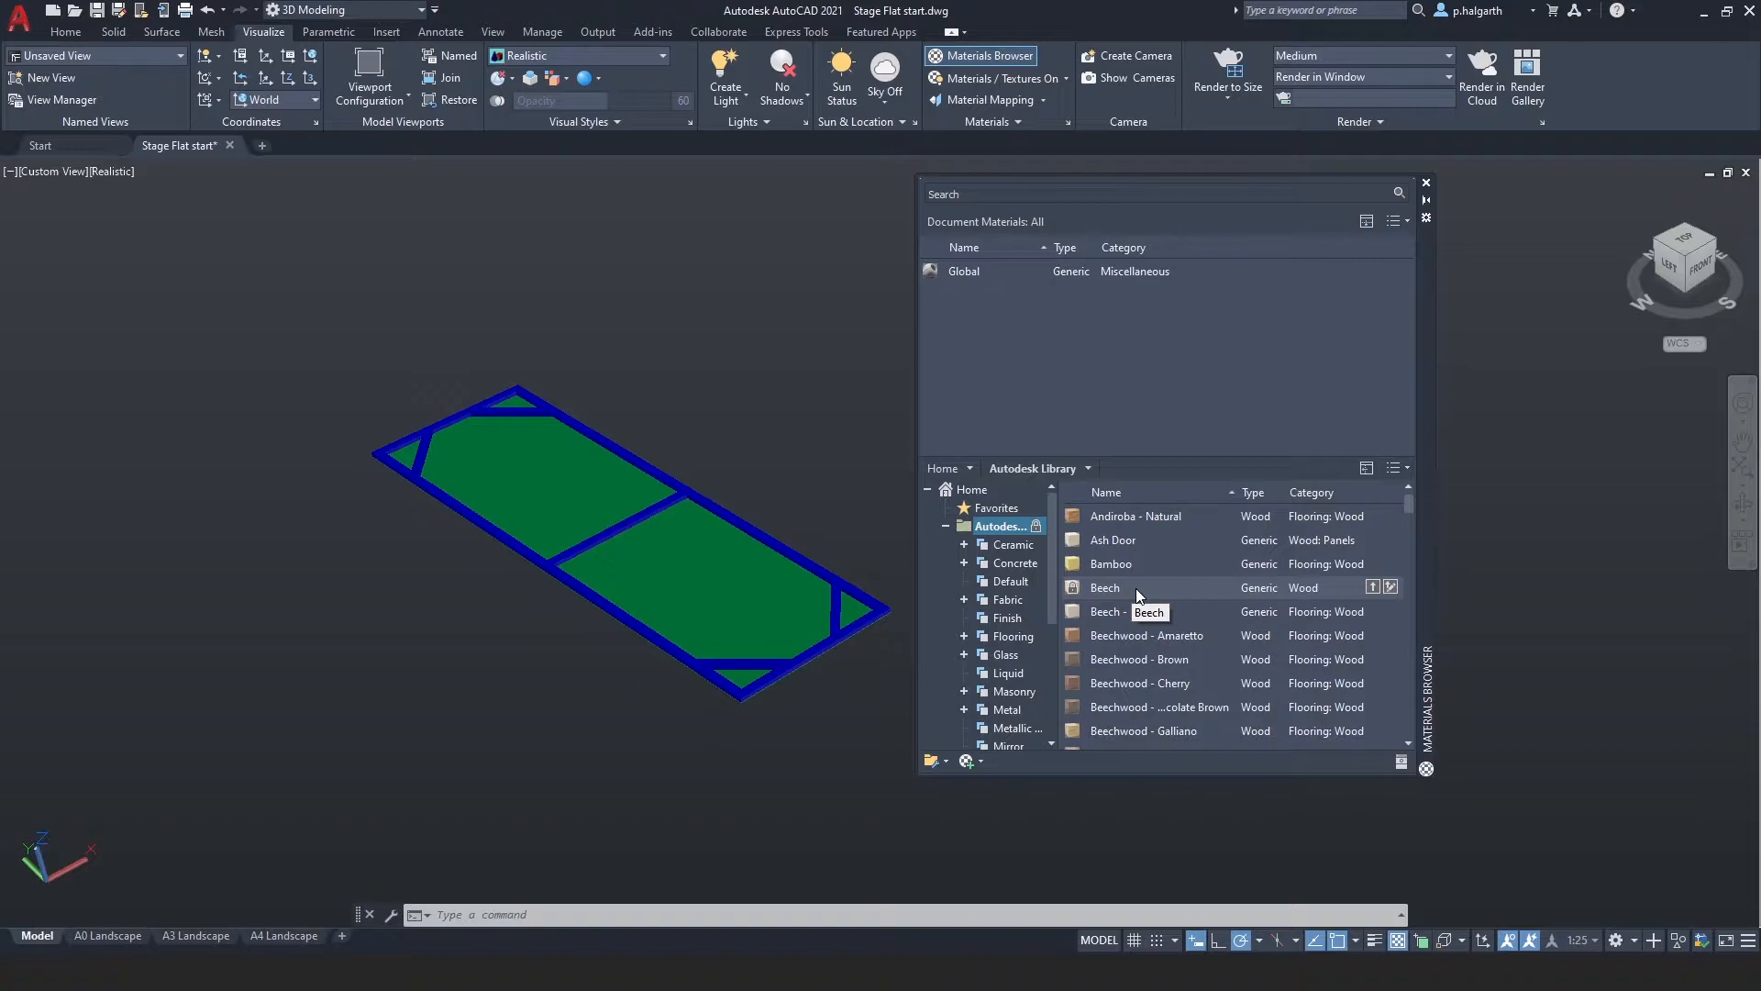
scroll(1184, 580, down, 6)
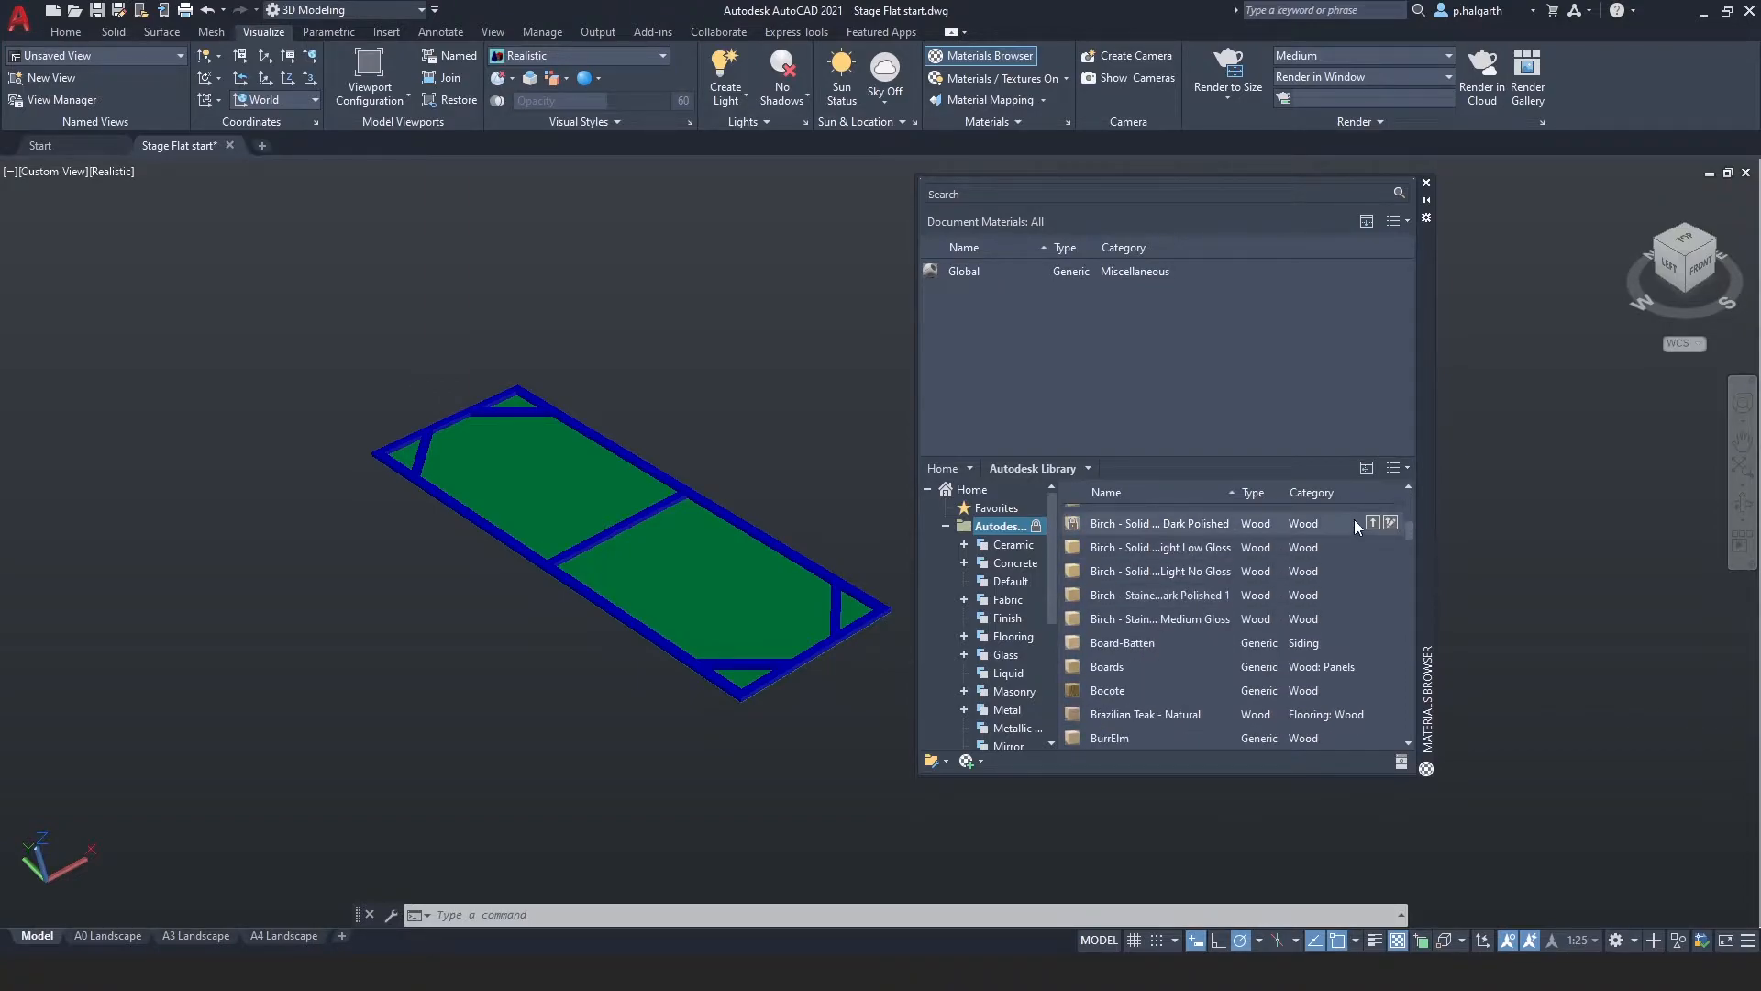
mouse_move(1412, 532)
mouse_down()
mouse_move(1426, 743)
mouse_move(1410, 520)
mouse_up()
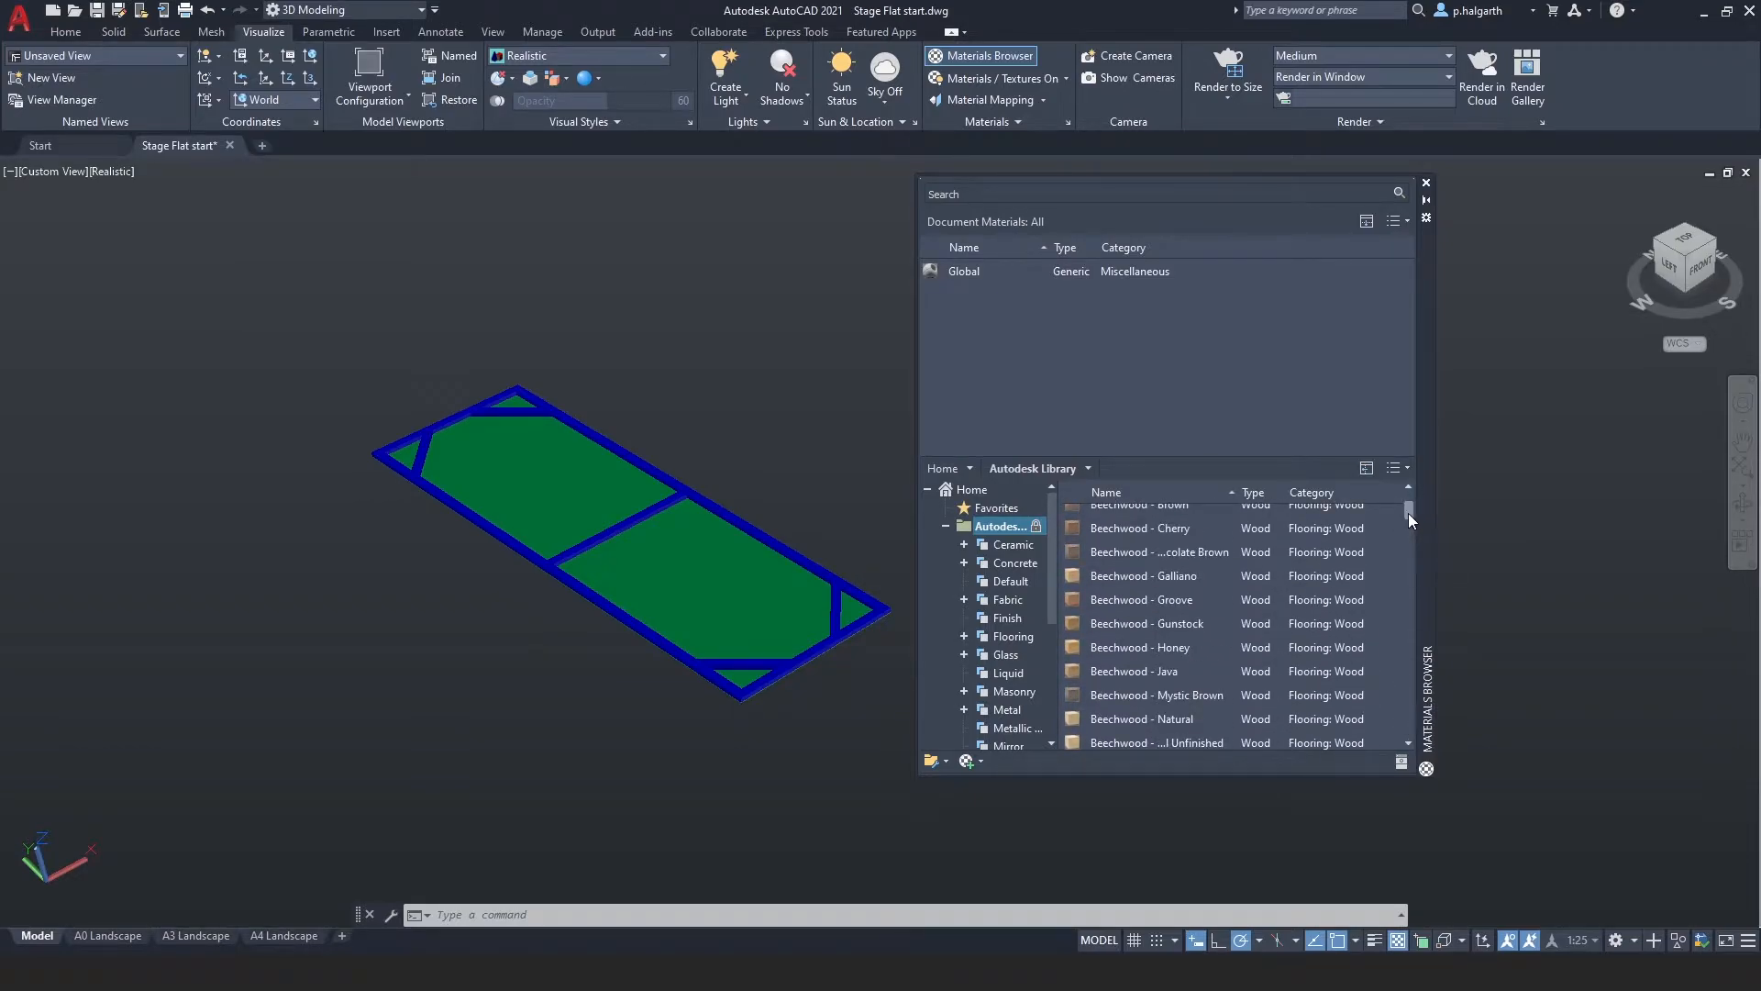
click(1099, 194)
text(wood)
key(Return)
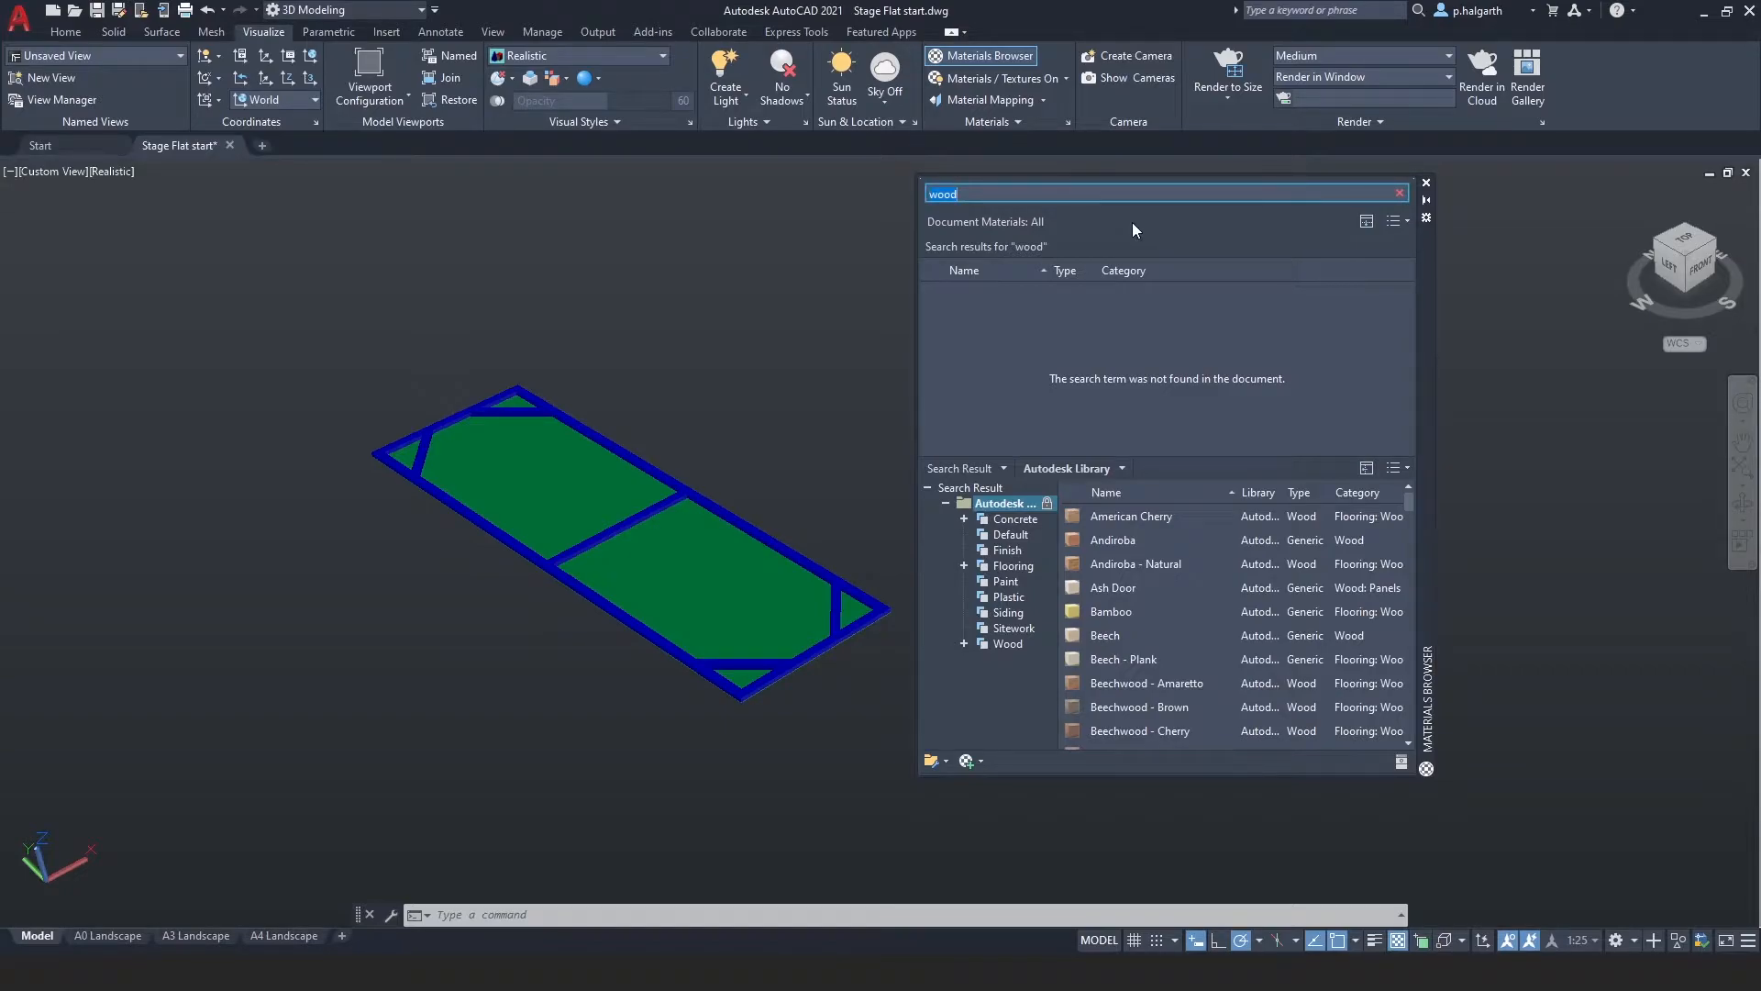
Examine the appearance and information properties of the Birch - Stained Light Medium Gloss material without adding it to the document.
drag(1420, 351, 1420, 338)
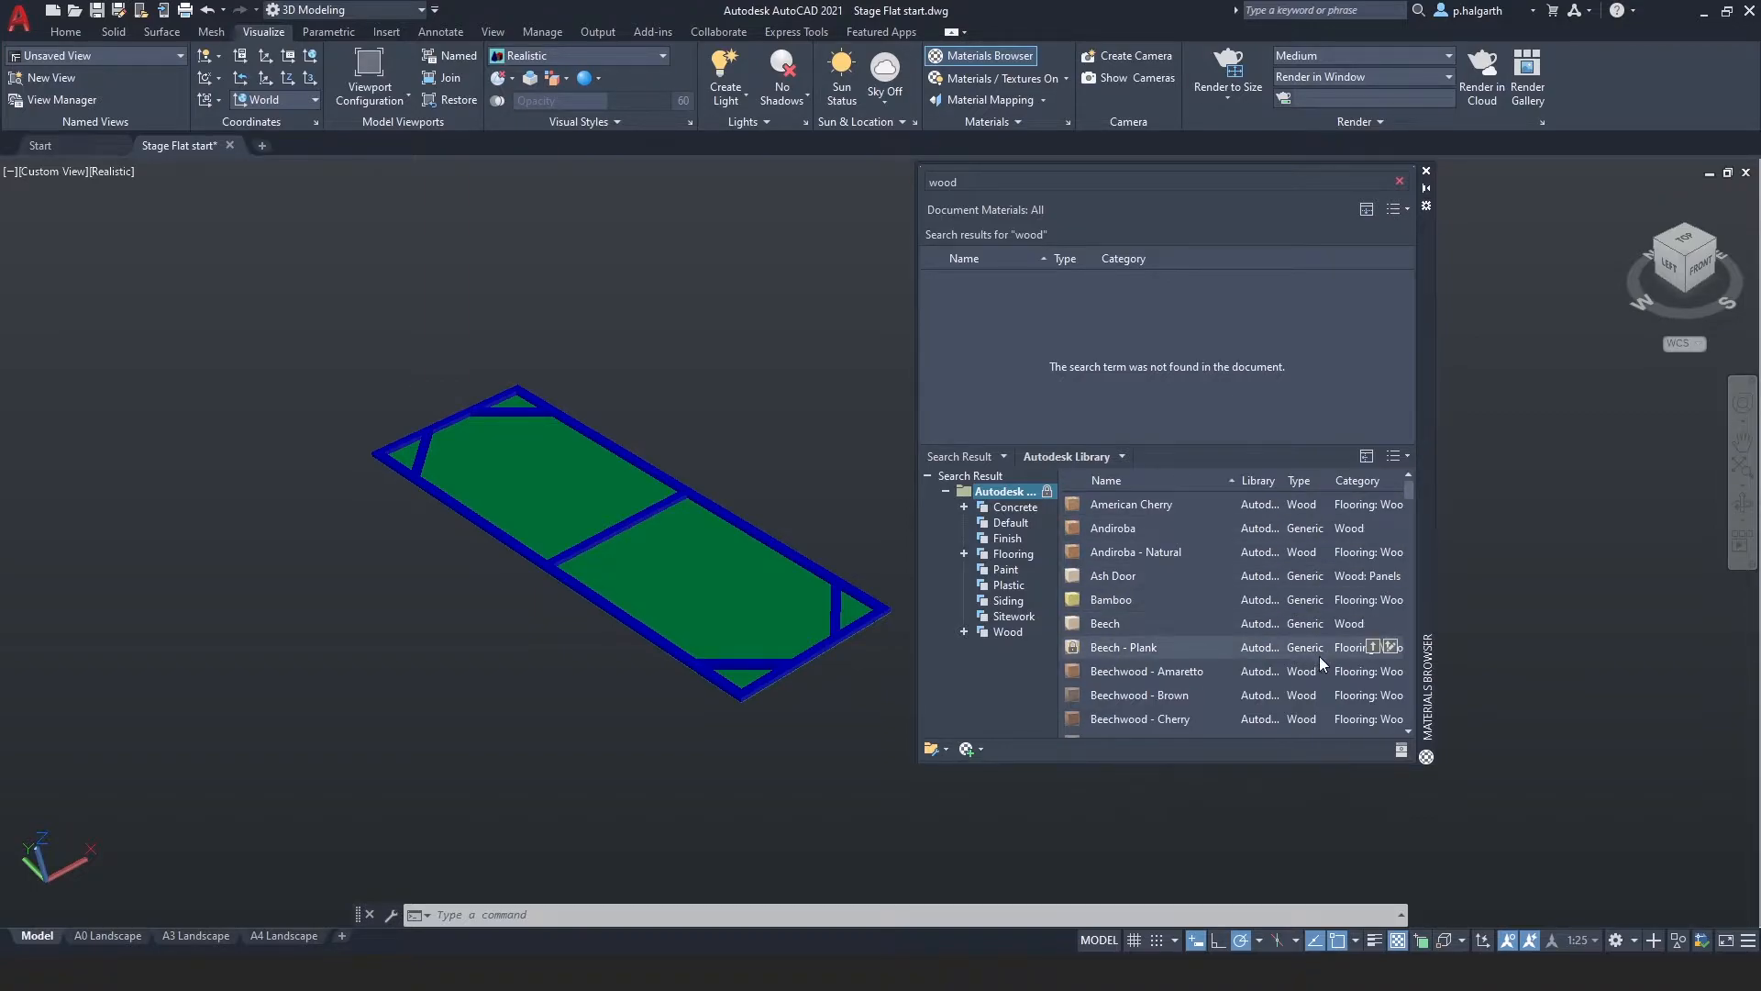
scroll(1194, 614, down, 8)
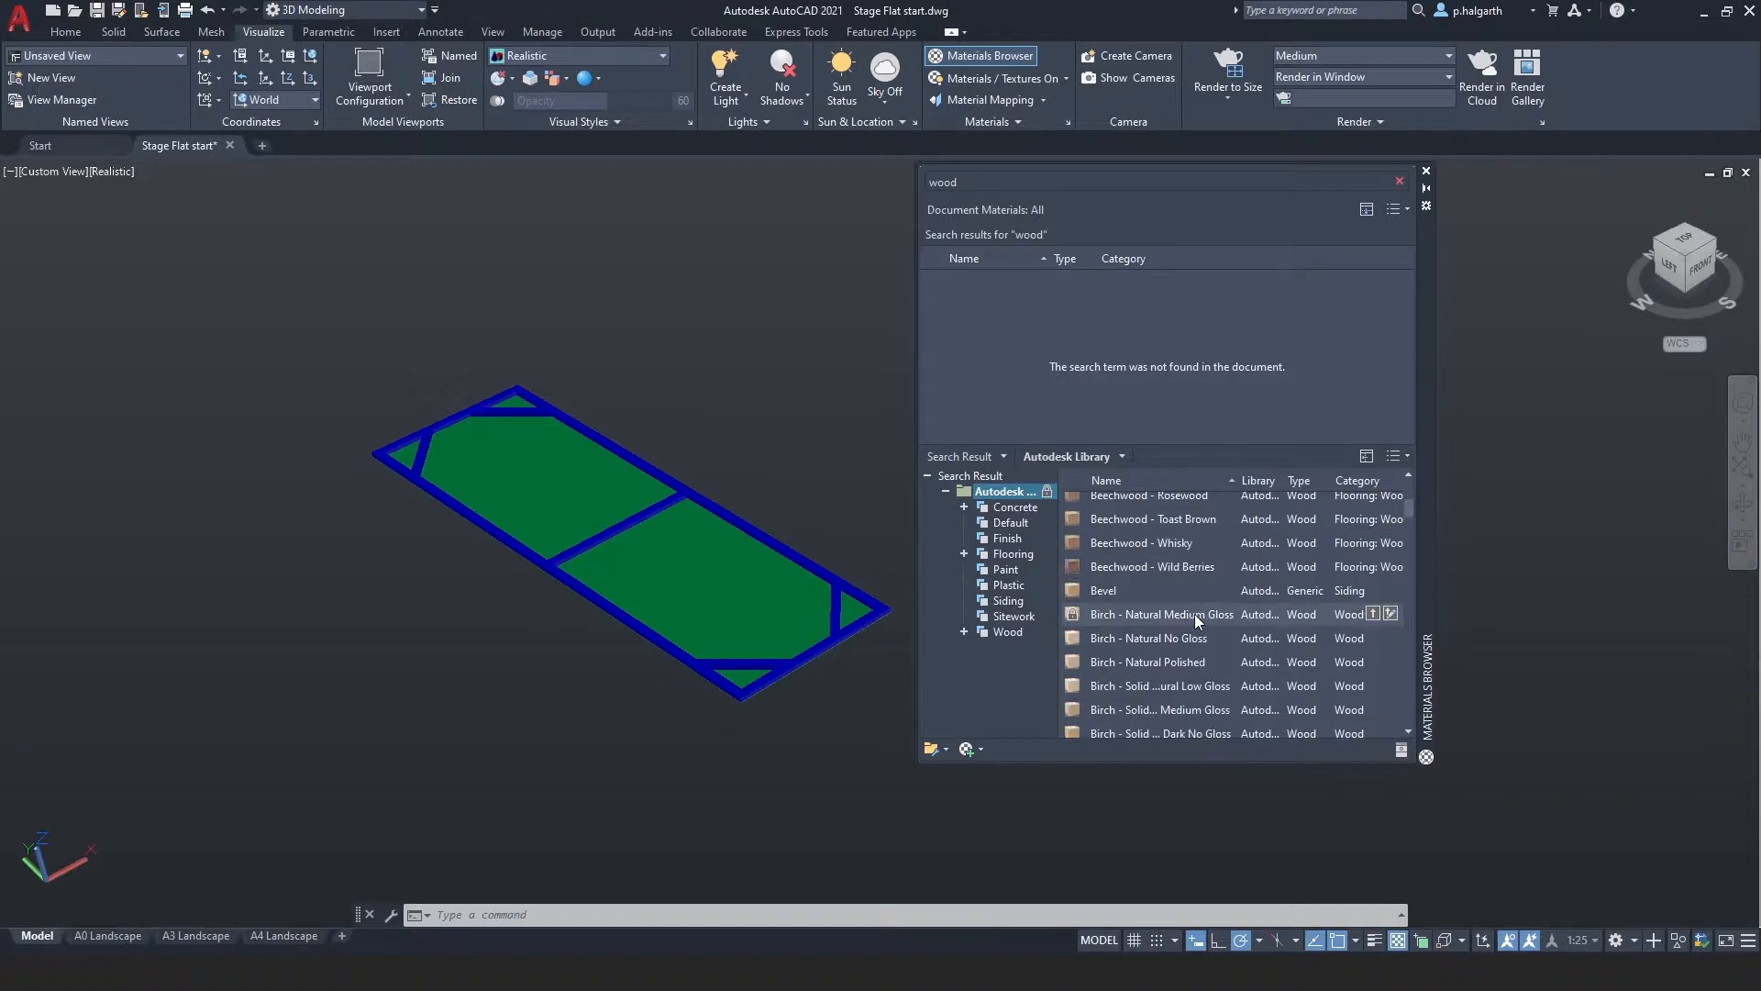
scroll(1194, 613, down, 4)
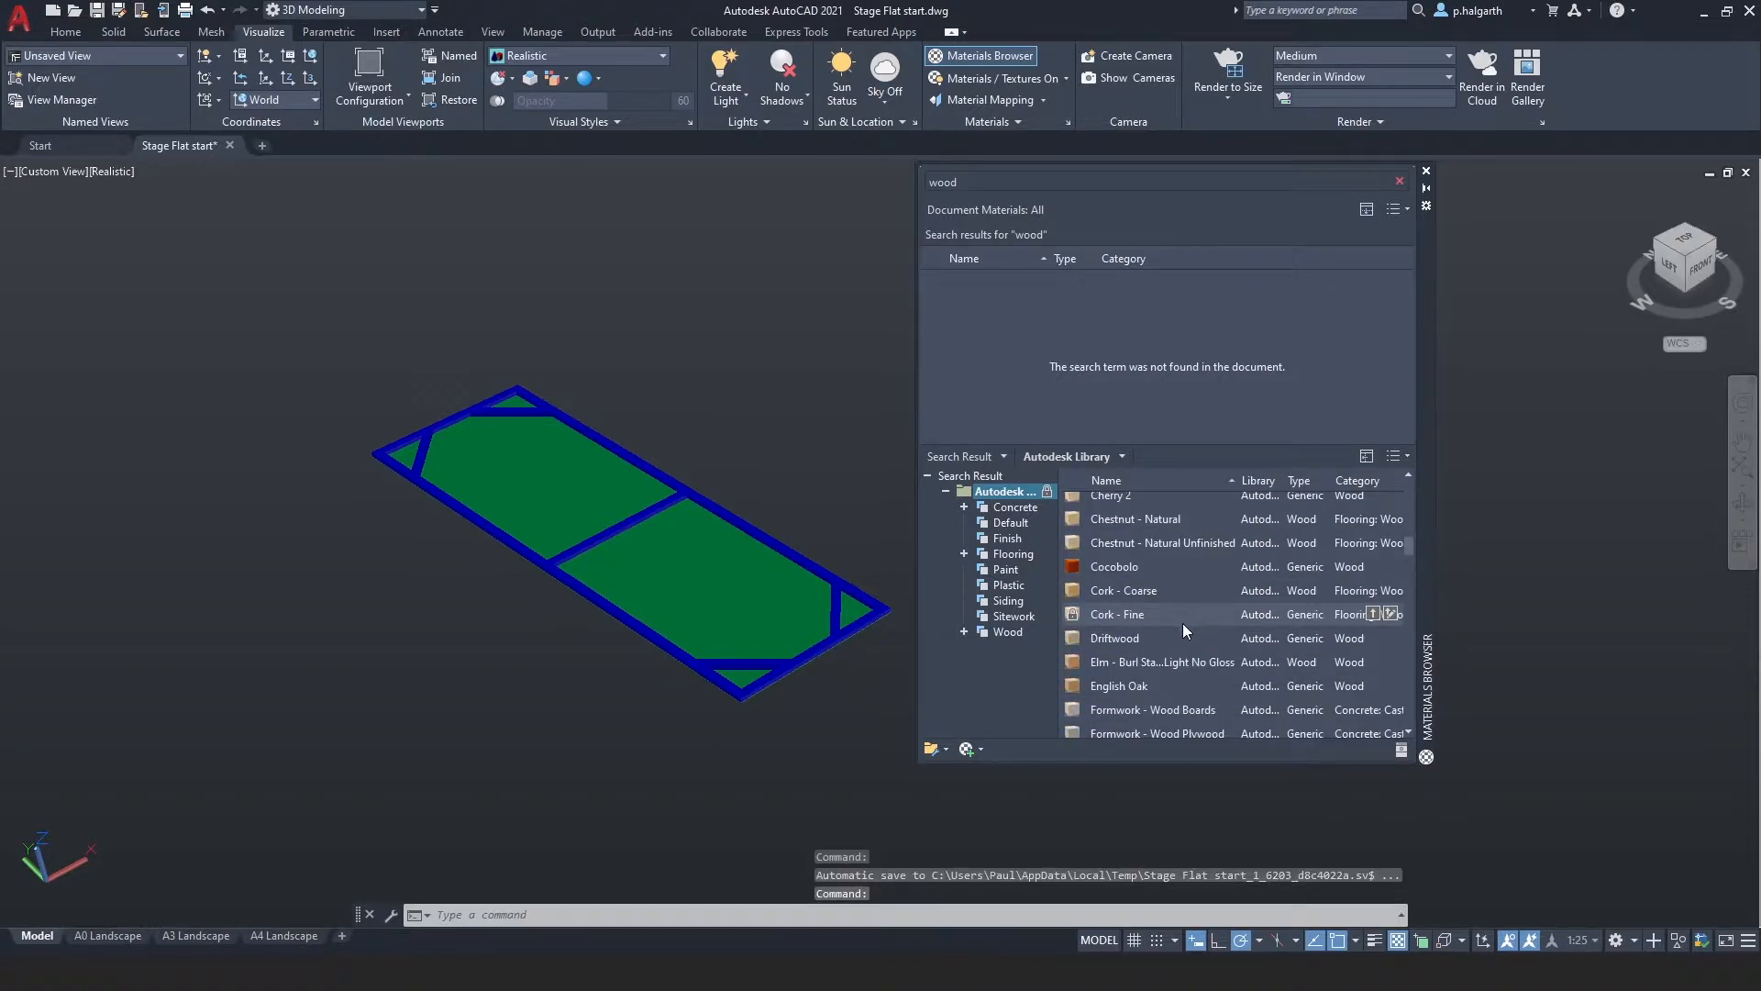
scroll(1183, 627, up, 3)
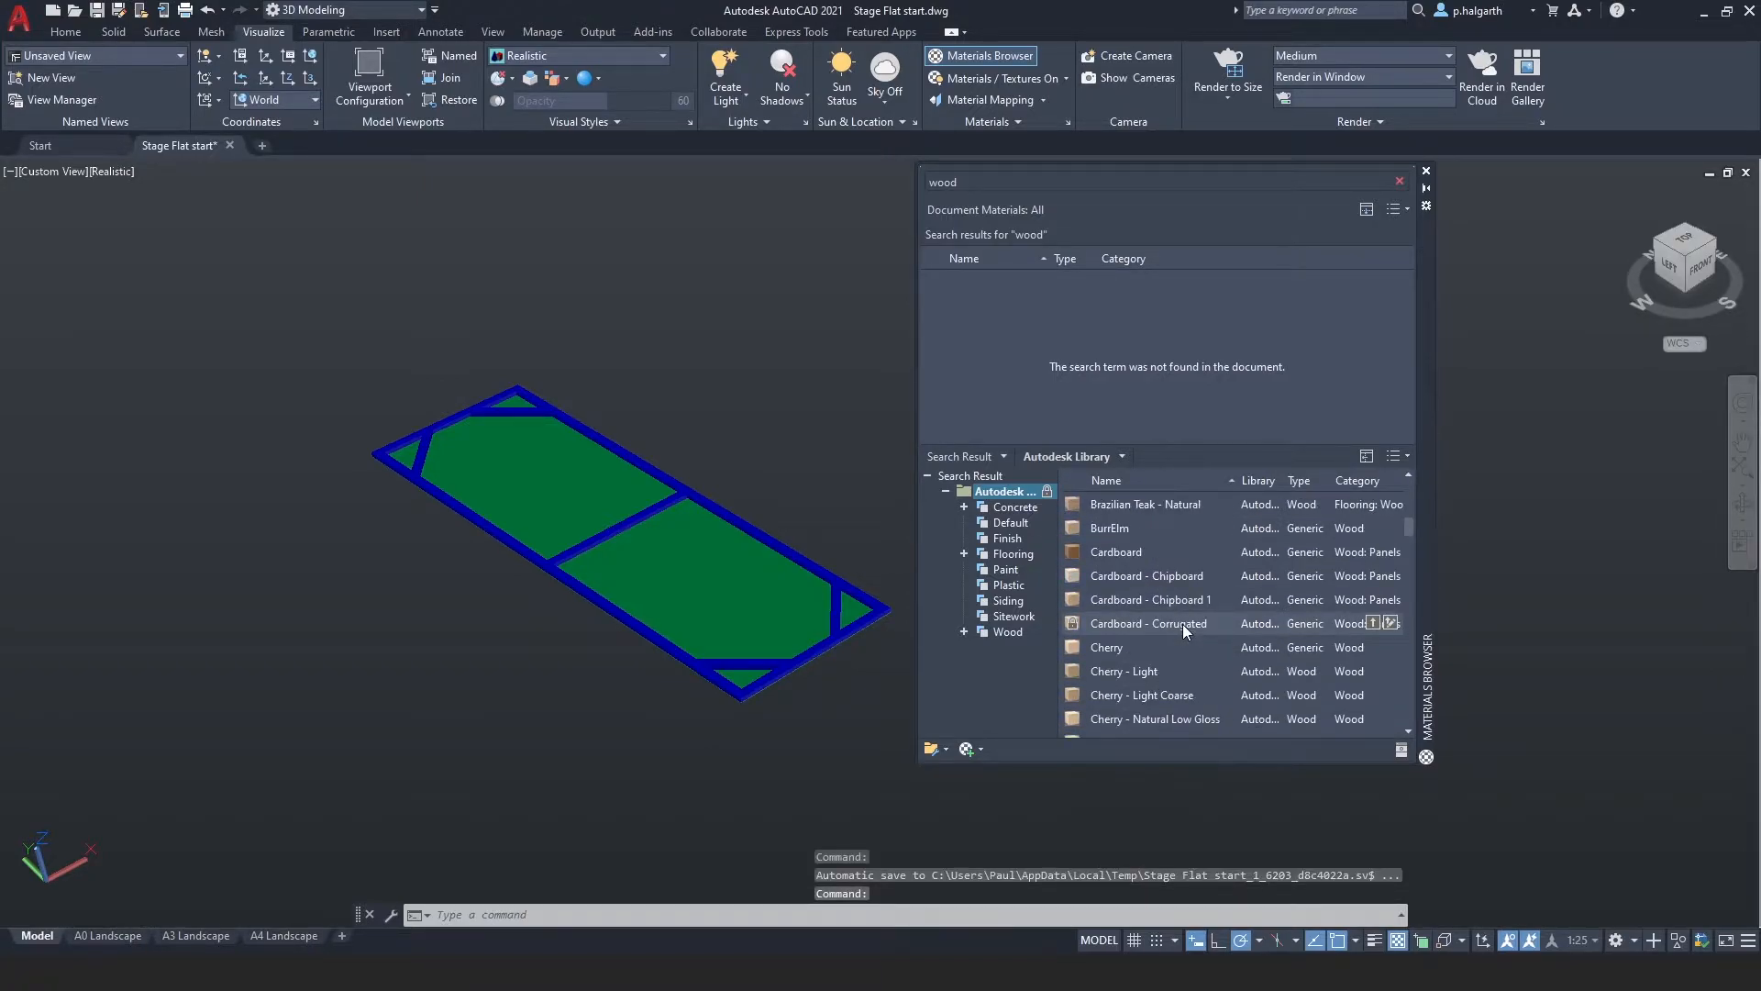
scroll(1134, 545, up, 2)
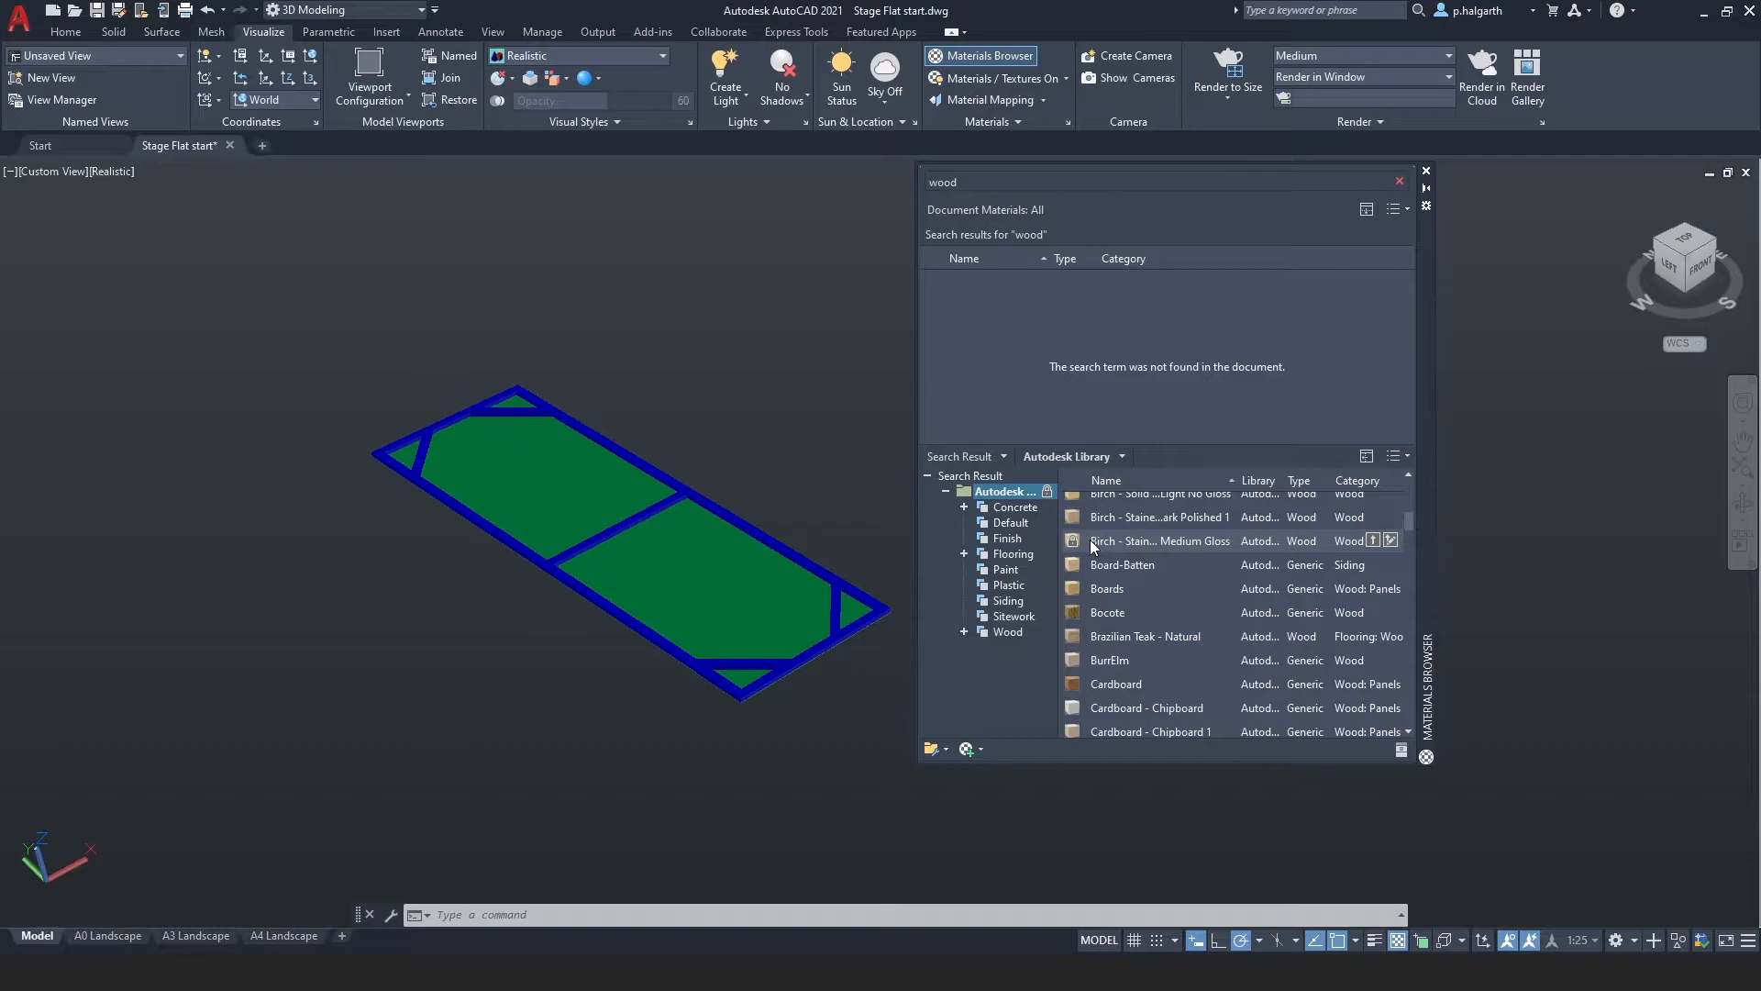
double_click(1100, 545)
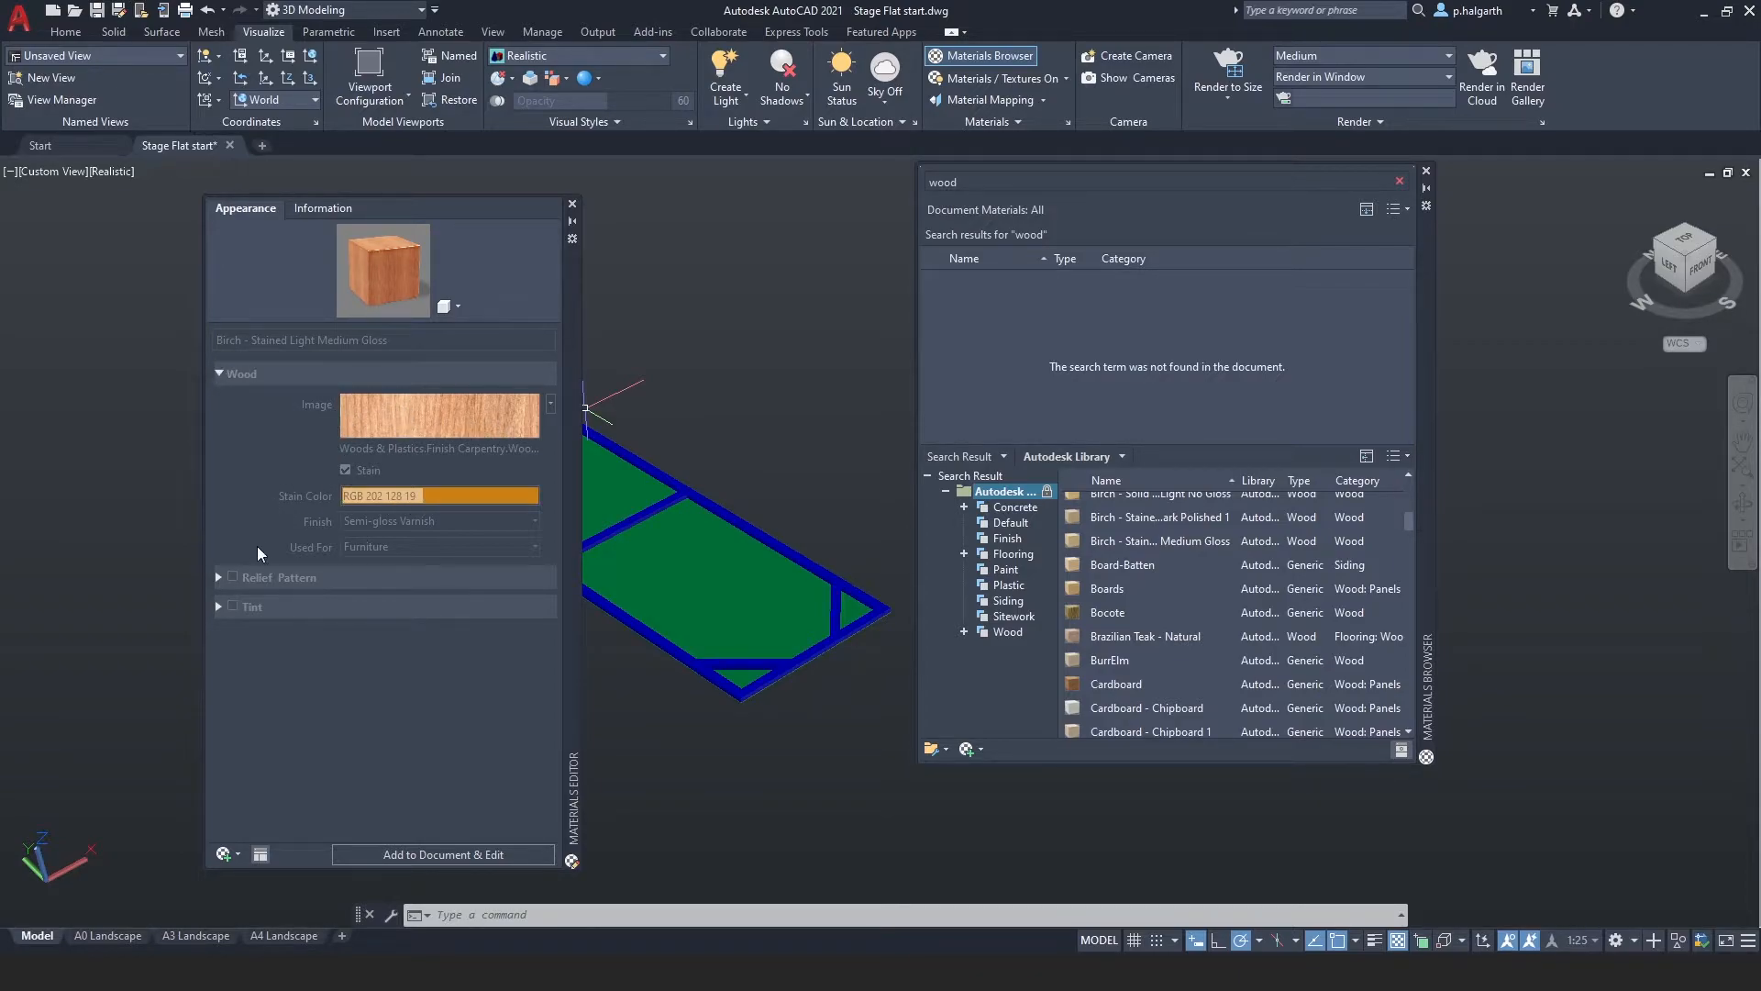
click(218, 577)
click(218, 664)
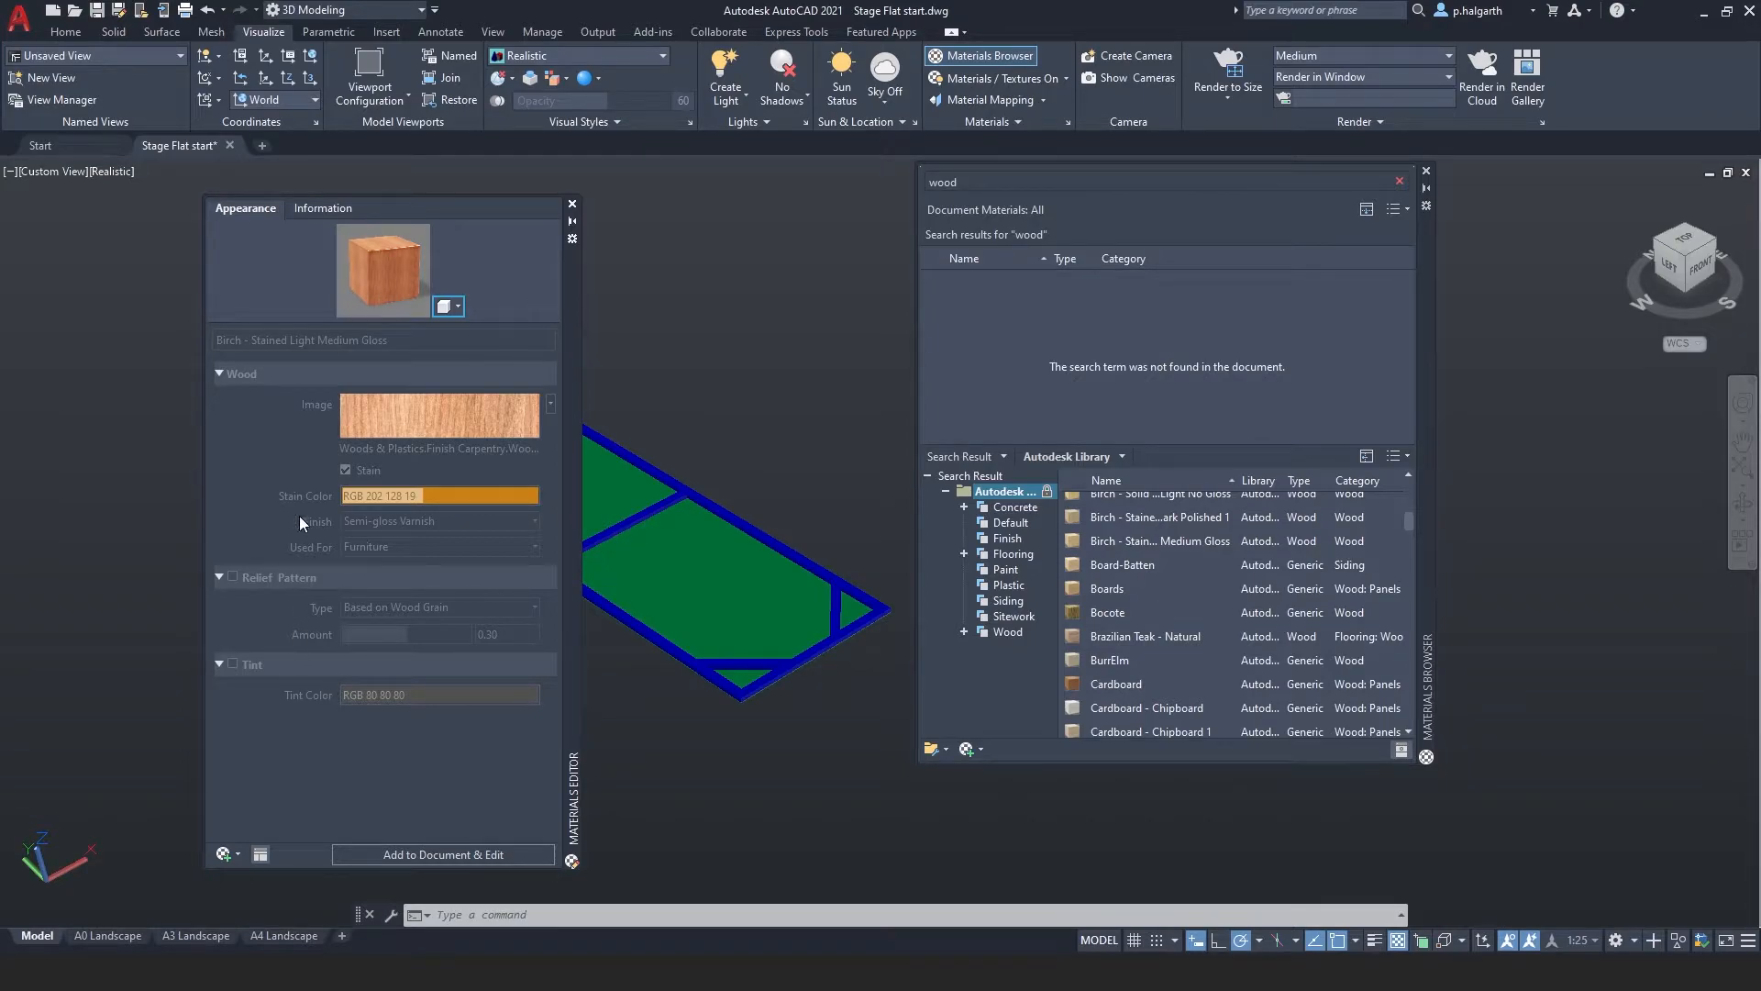
click(328, 209)
click(572, 204)
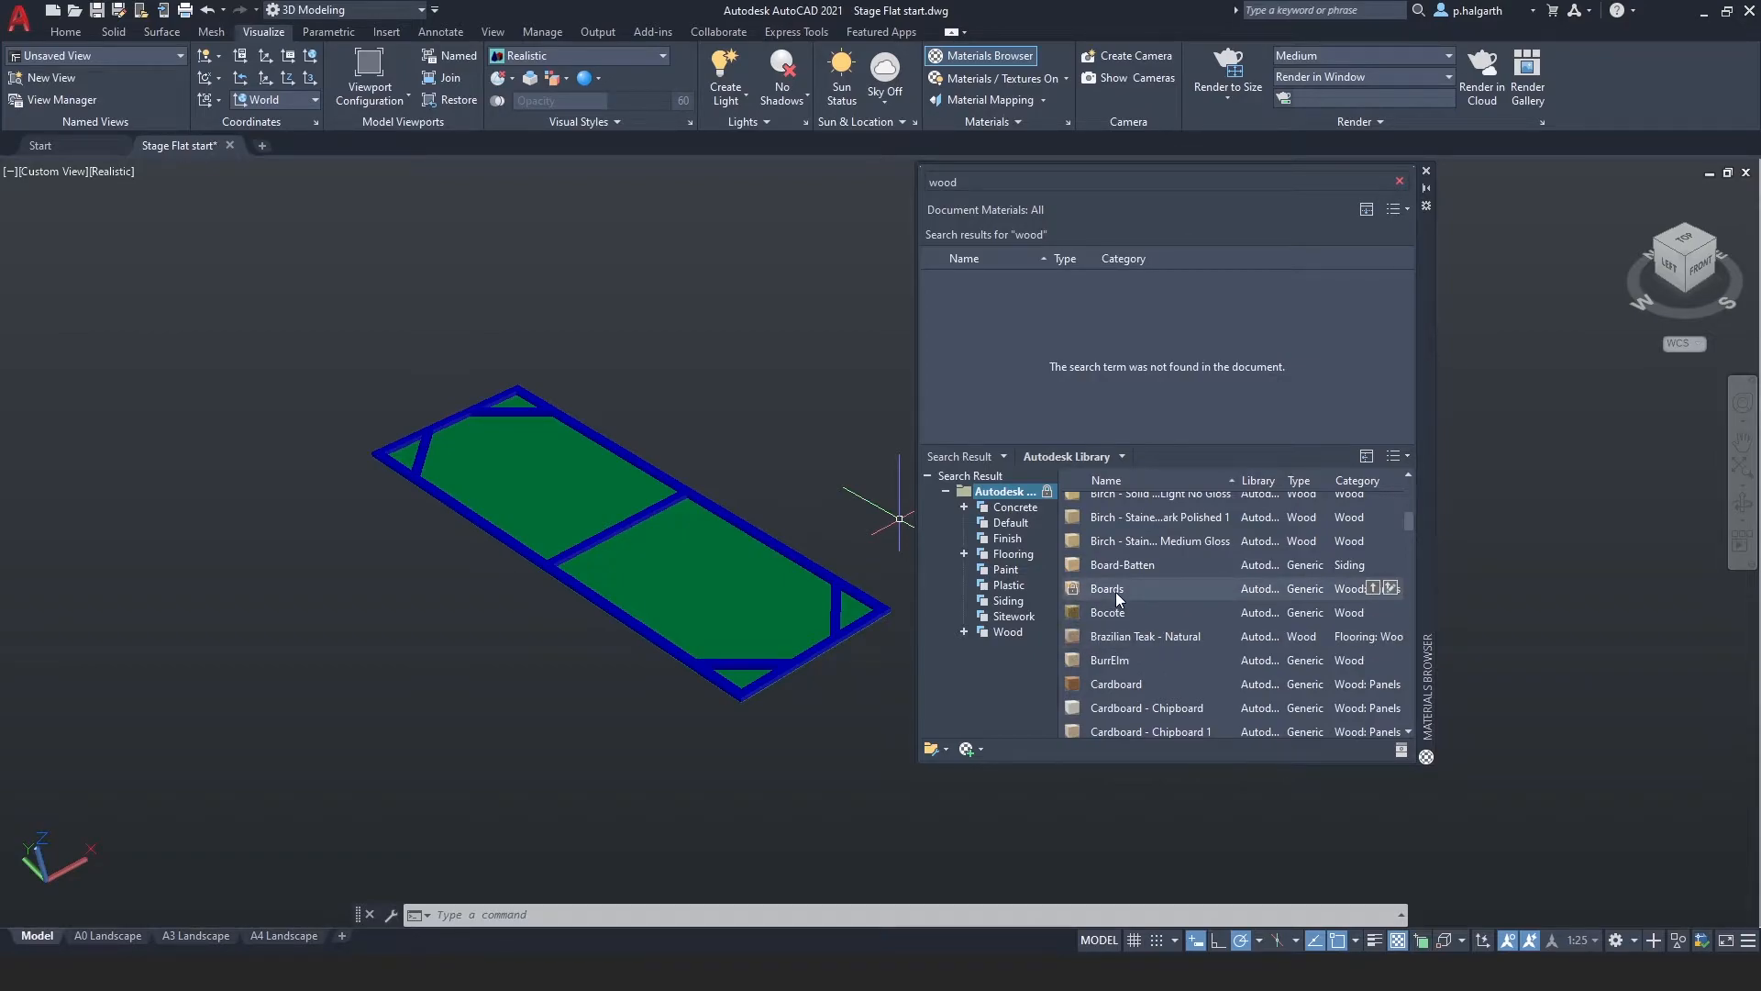
Apply the Beech material from the Autodesk library to the long rear rail of the stage flat's frame.
scroll(1118, 598, up, 6)
scroll(1116, 598, up, 1)
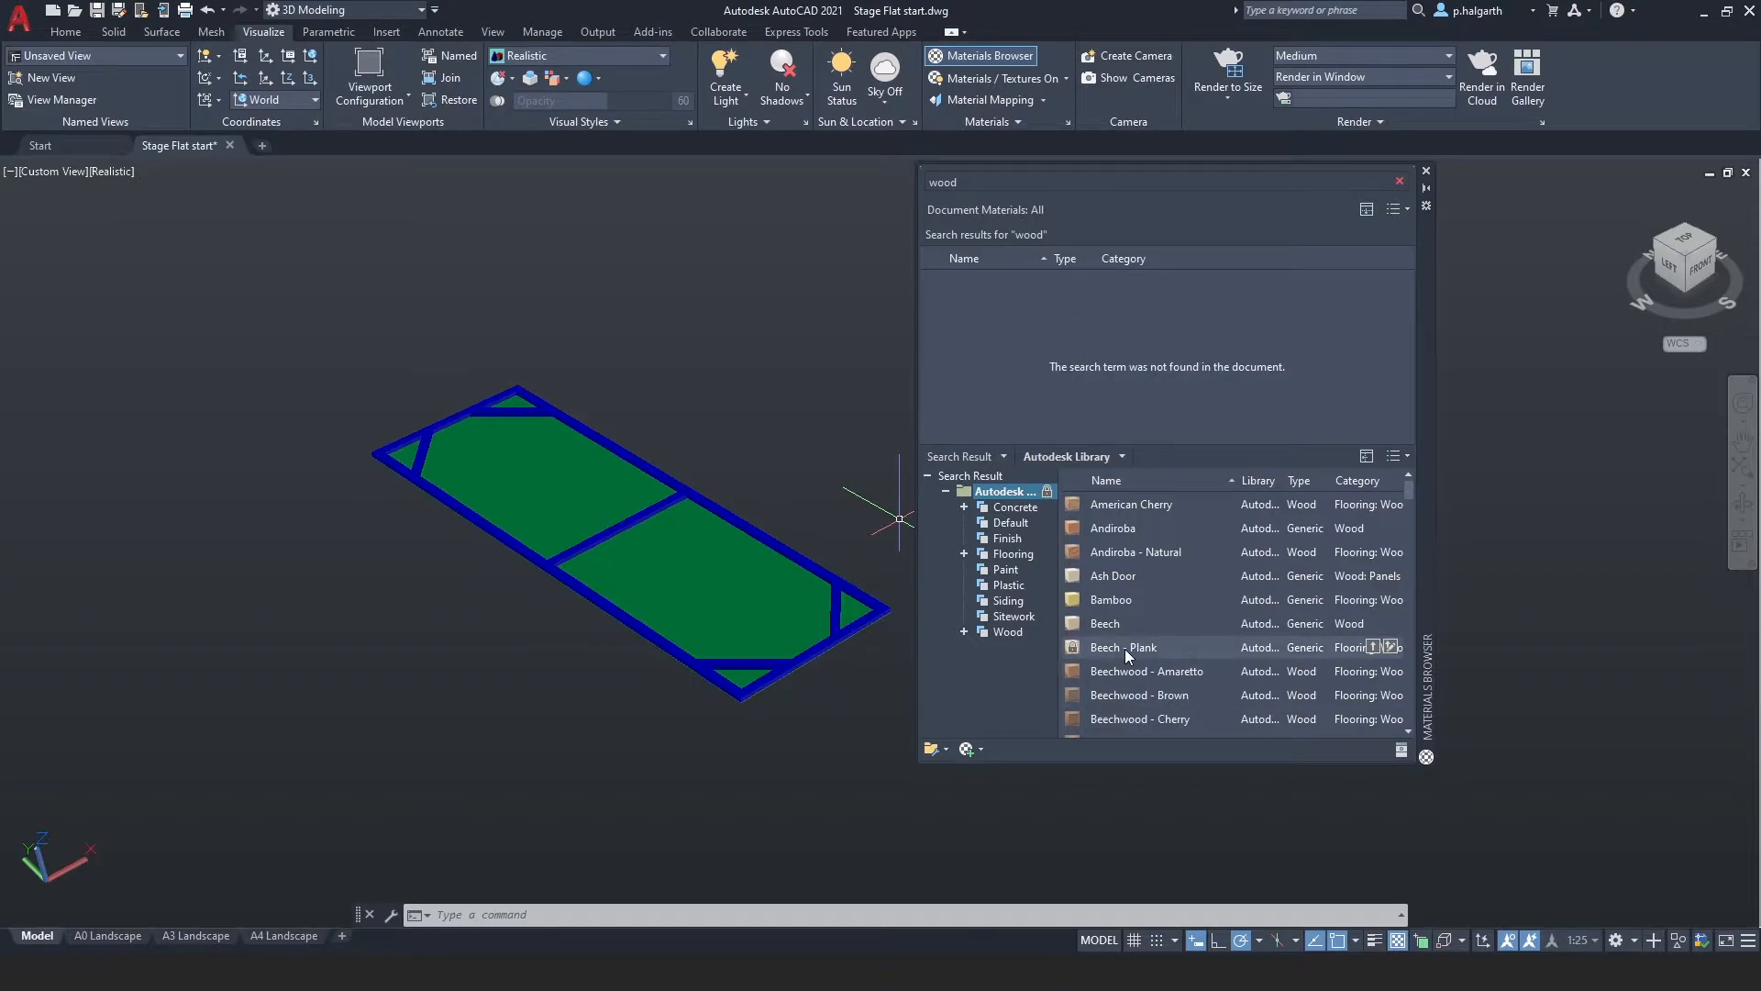
mouse_move(1128, 626)
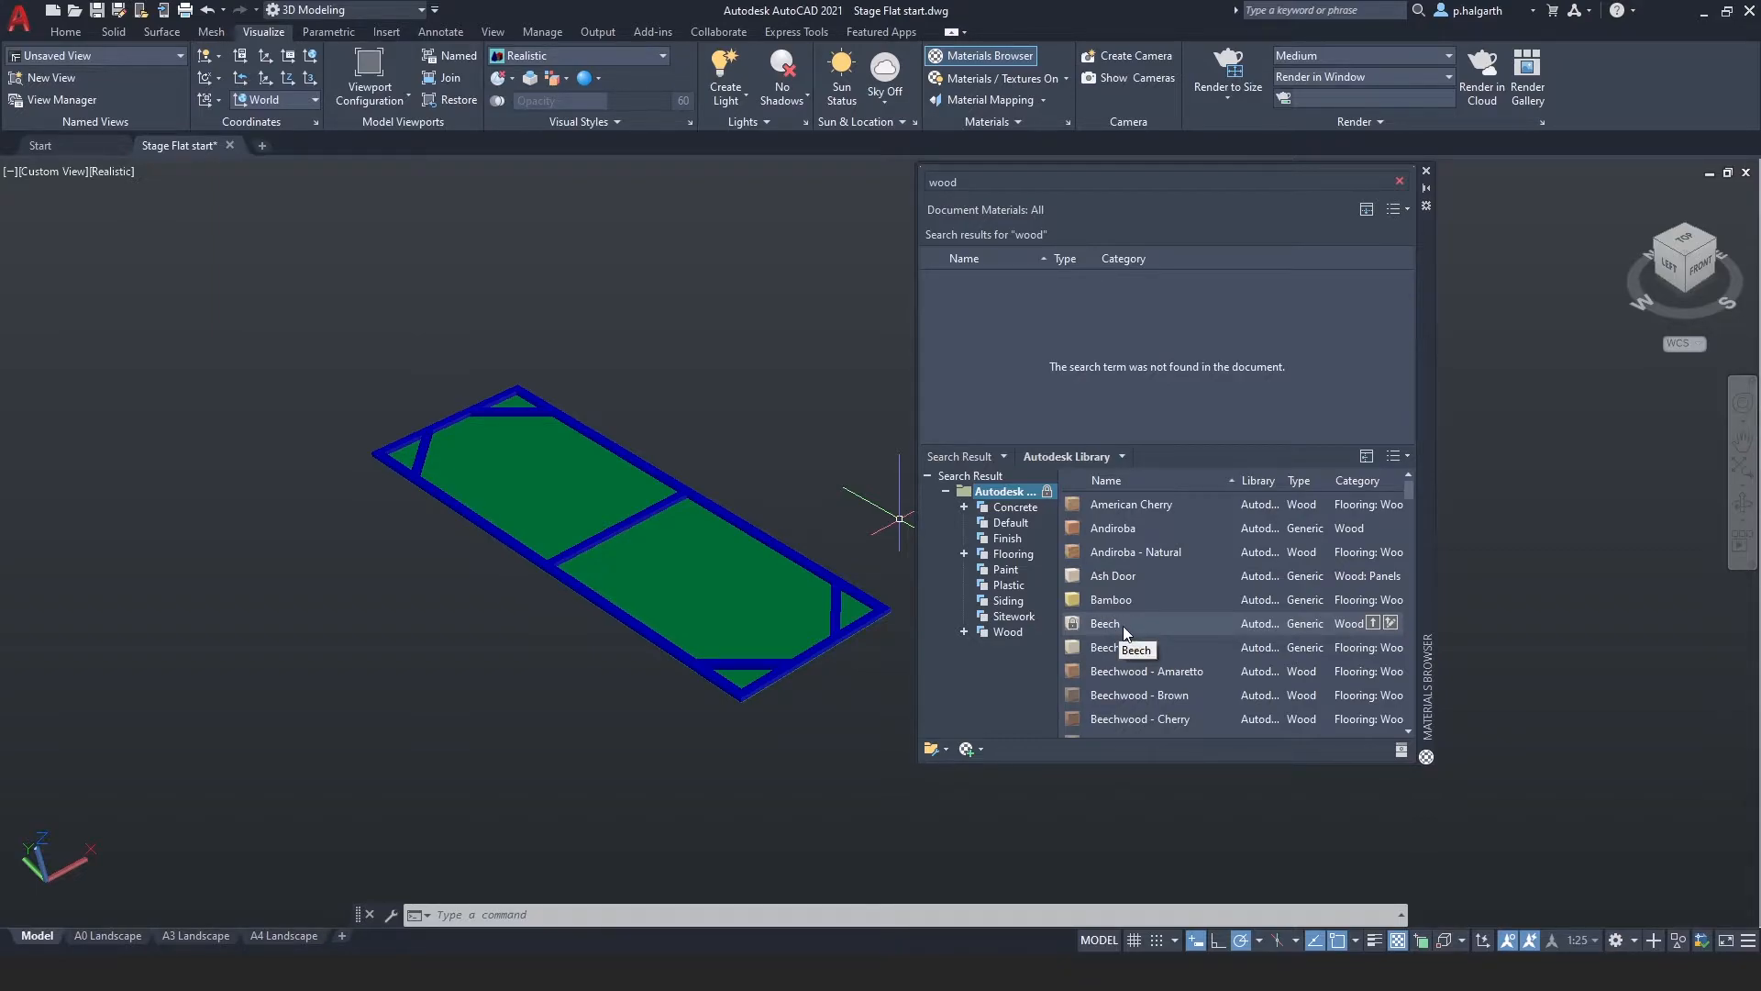
drag(1113, 529, 1071, 299)
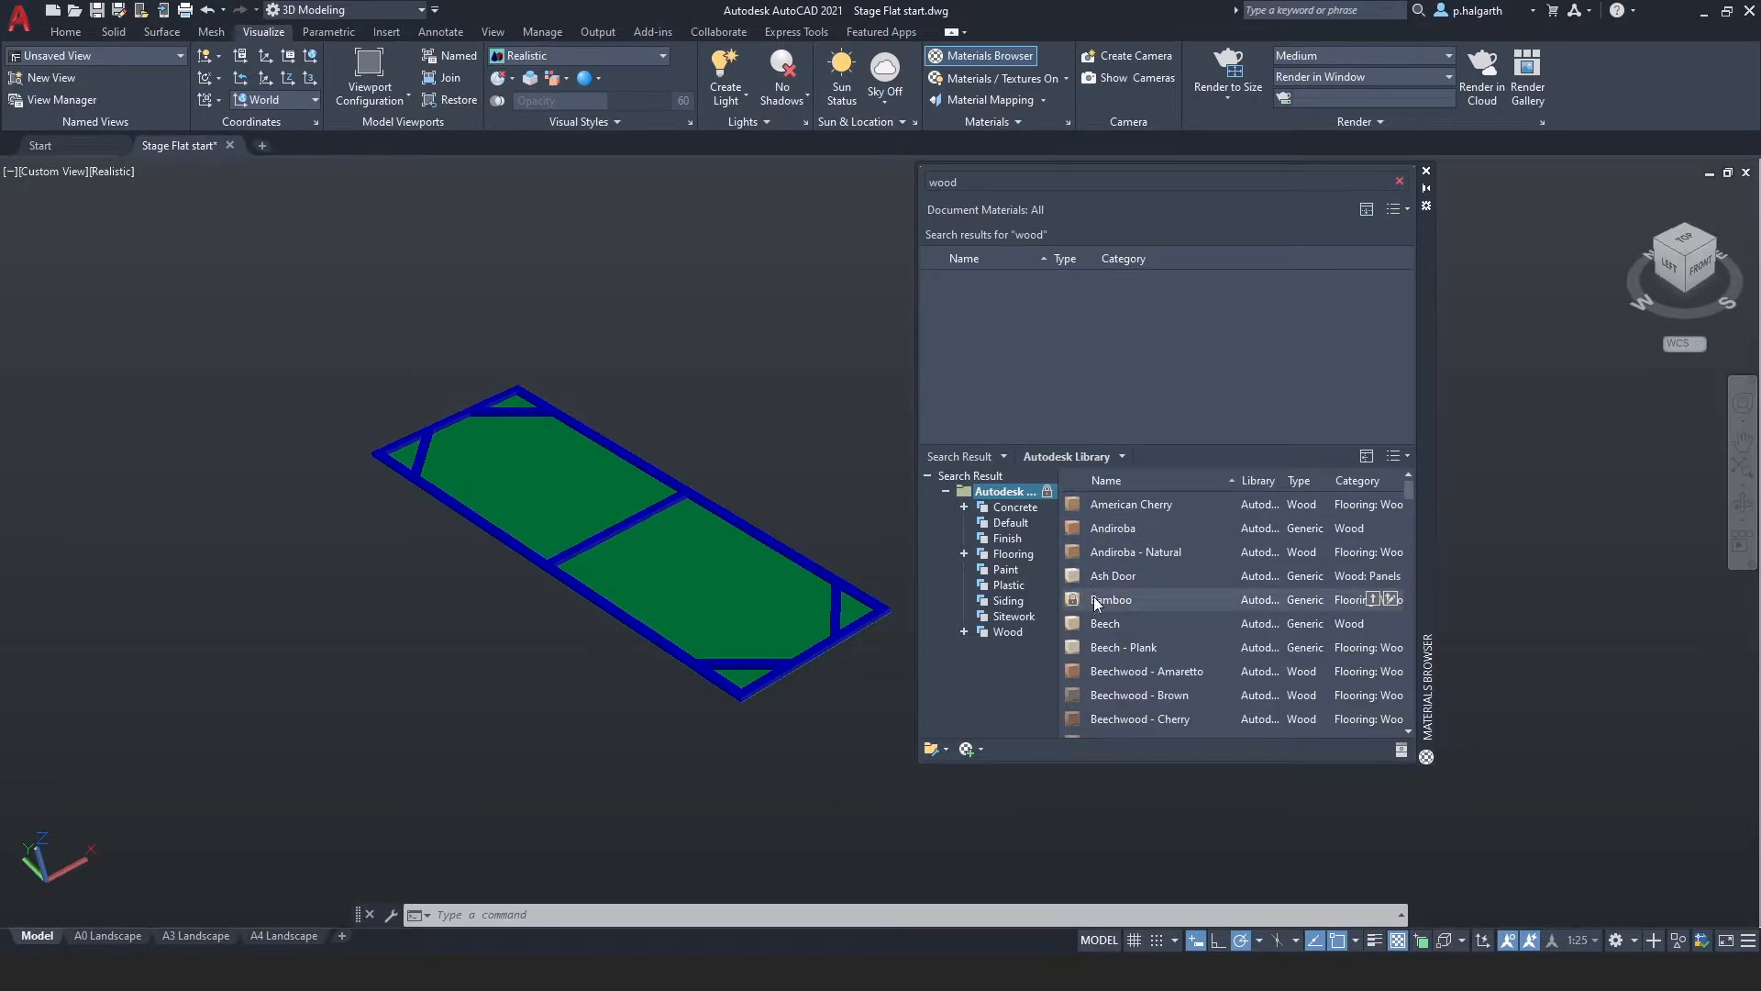
drag(1101, 625, 717, 517)
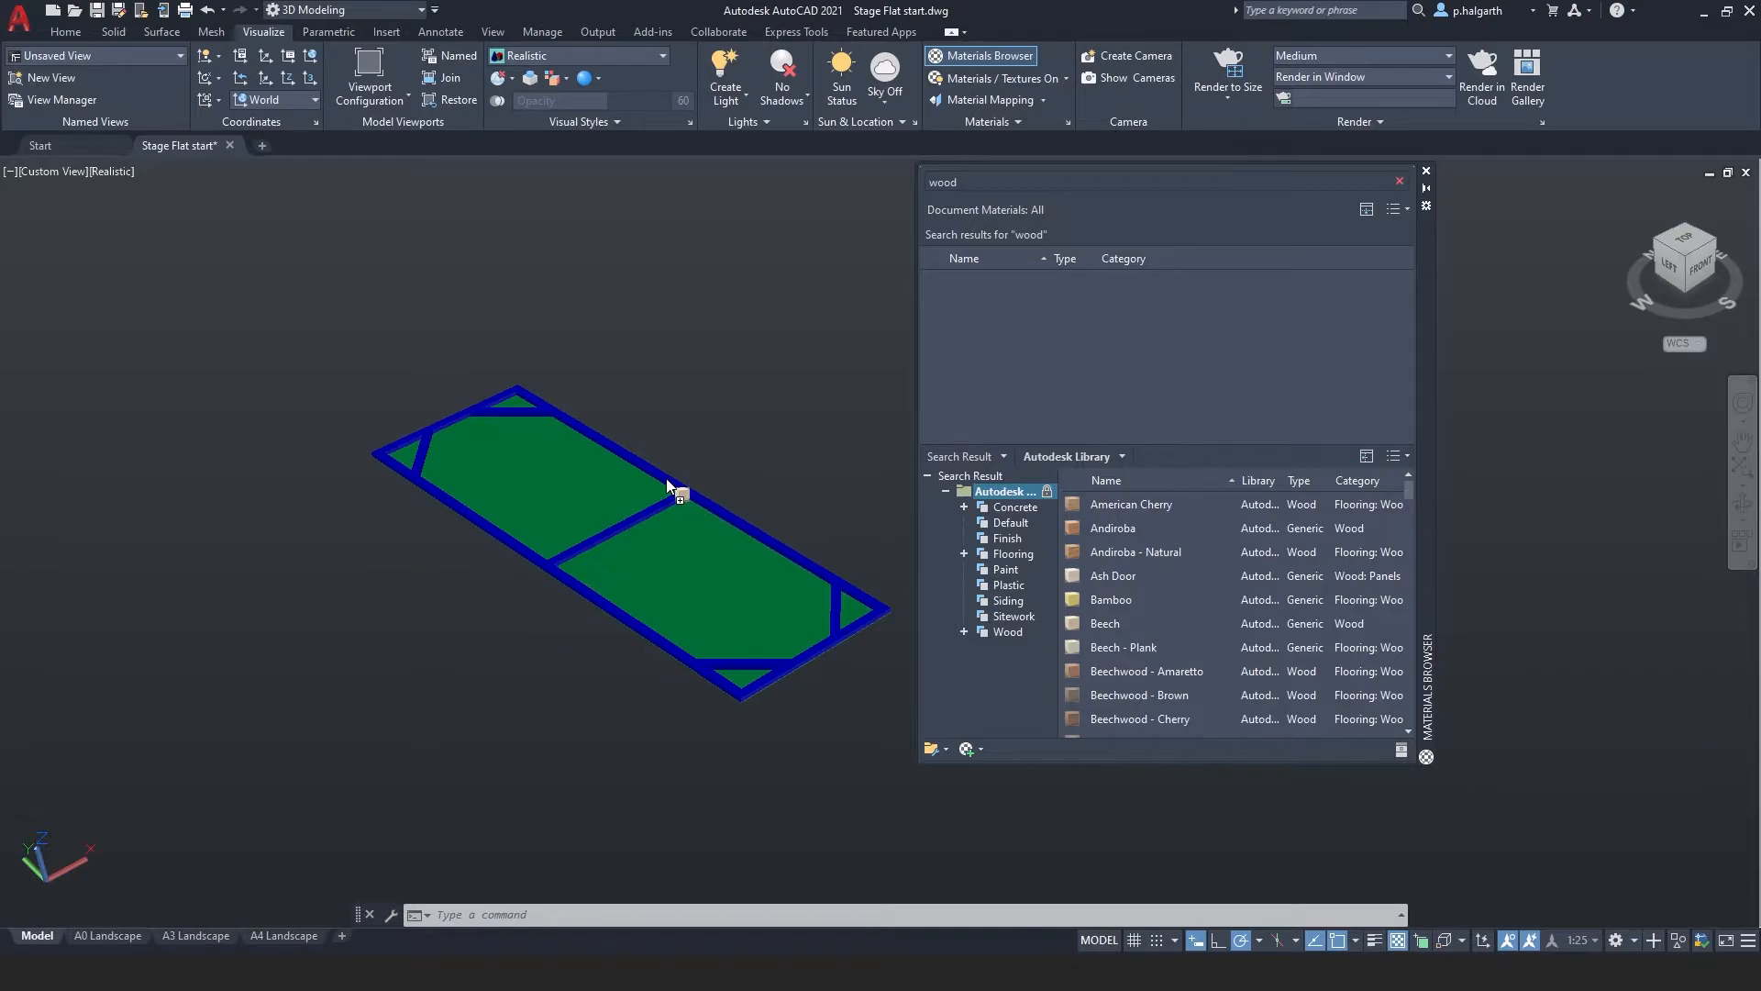
drag(666, 477, 666, 477)
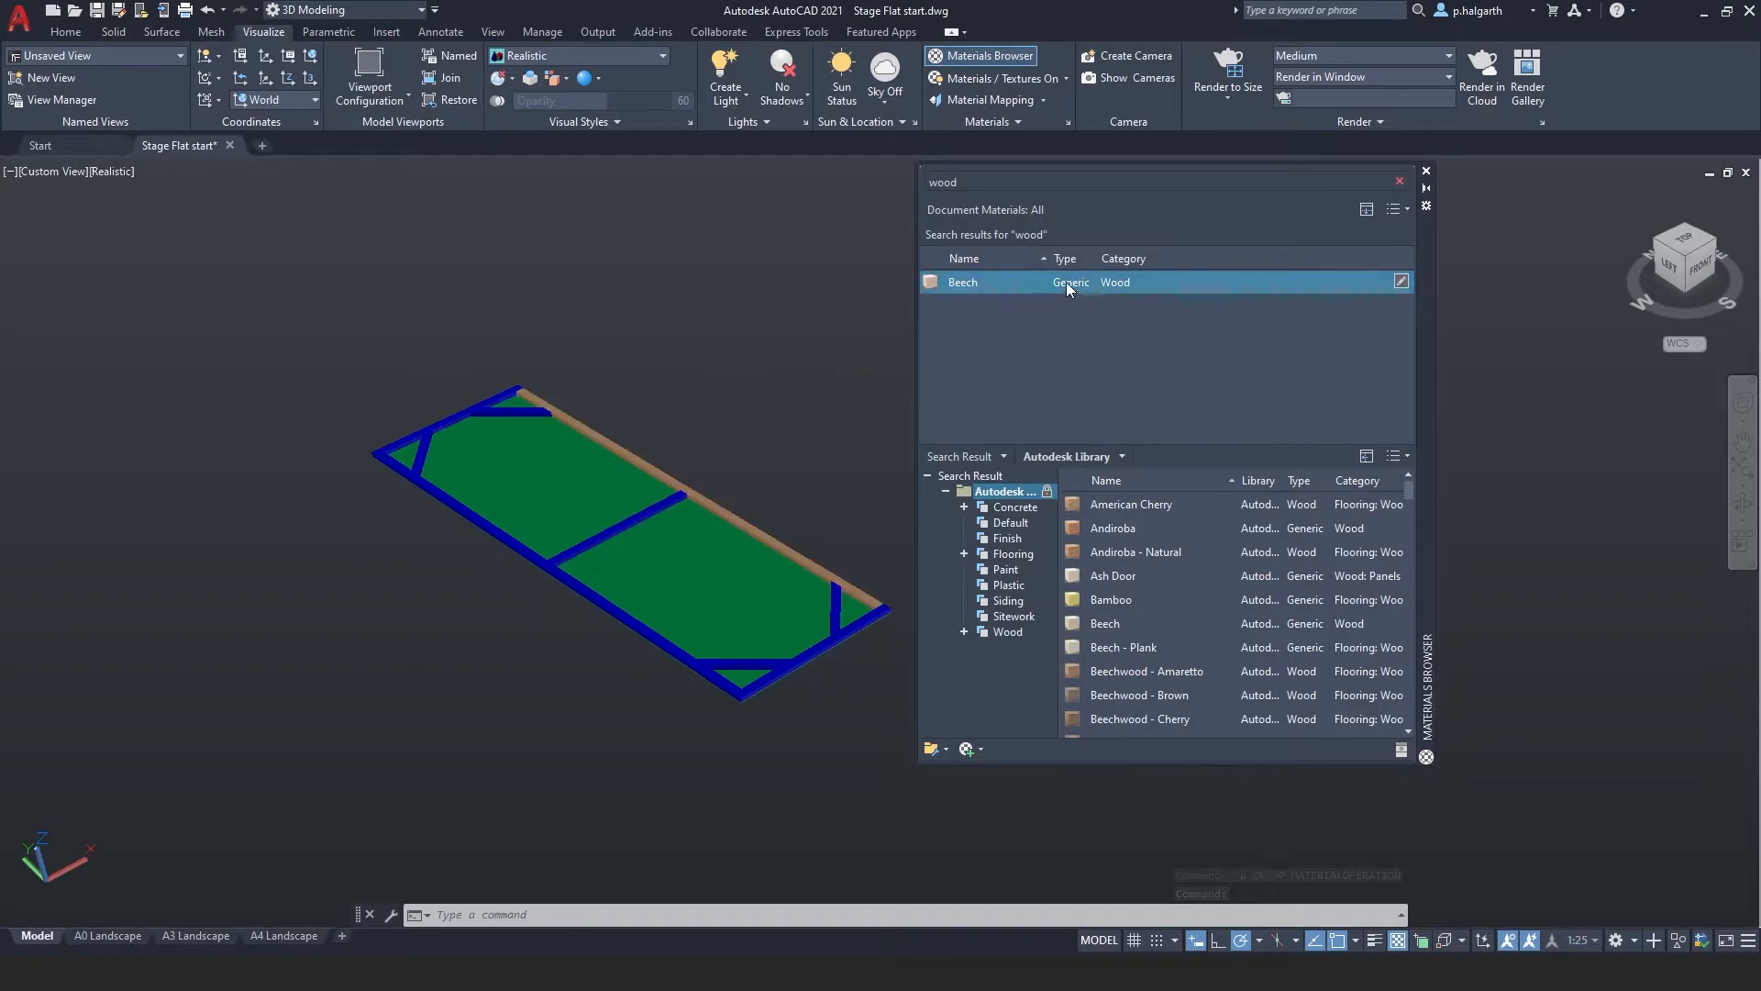
Assign the document's Beech material to all remaining frame pieces: the other rails, the centre crossbar and the corner braces.
click(852, 603)
click(835, 607)
click(748, 662)
click(688, 655)
click(624, 521)
click(424, 444)
click(433, 420)
click(497, 404)
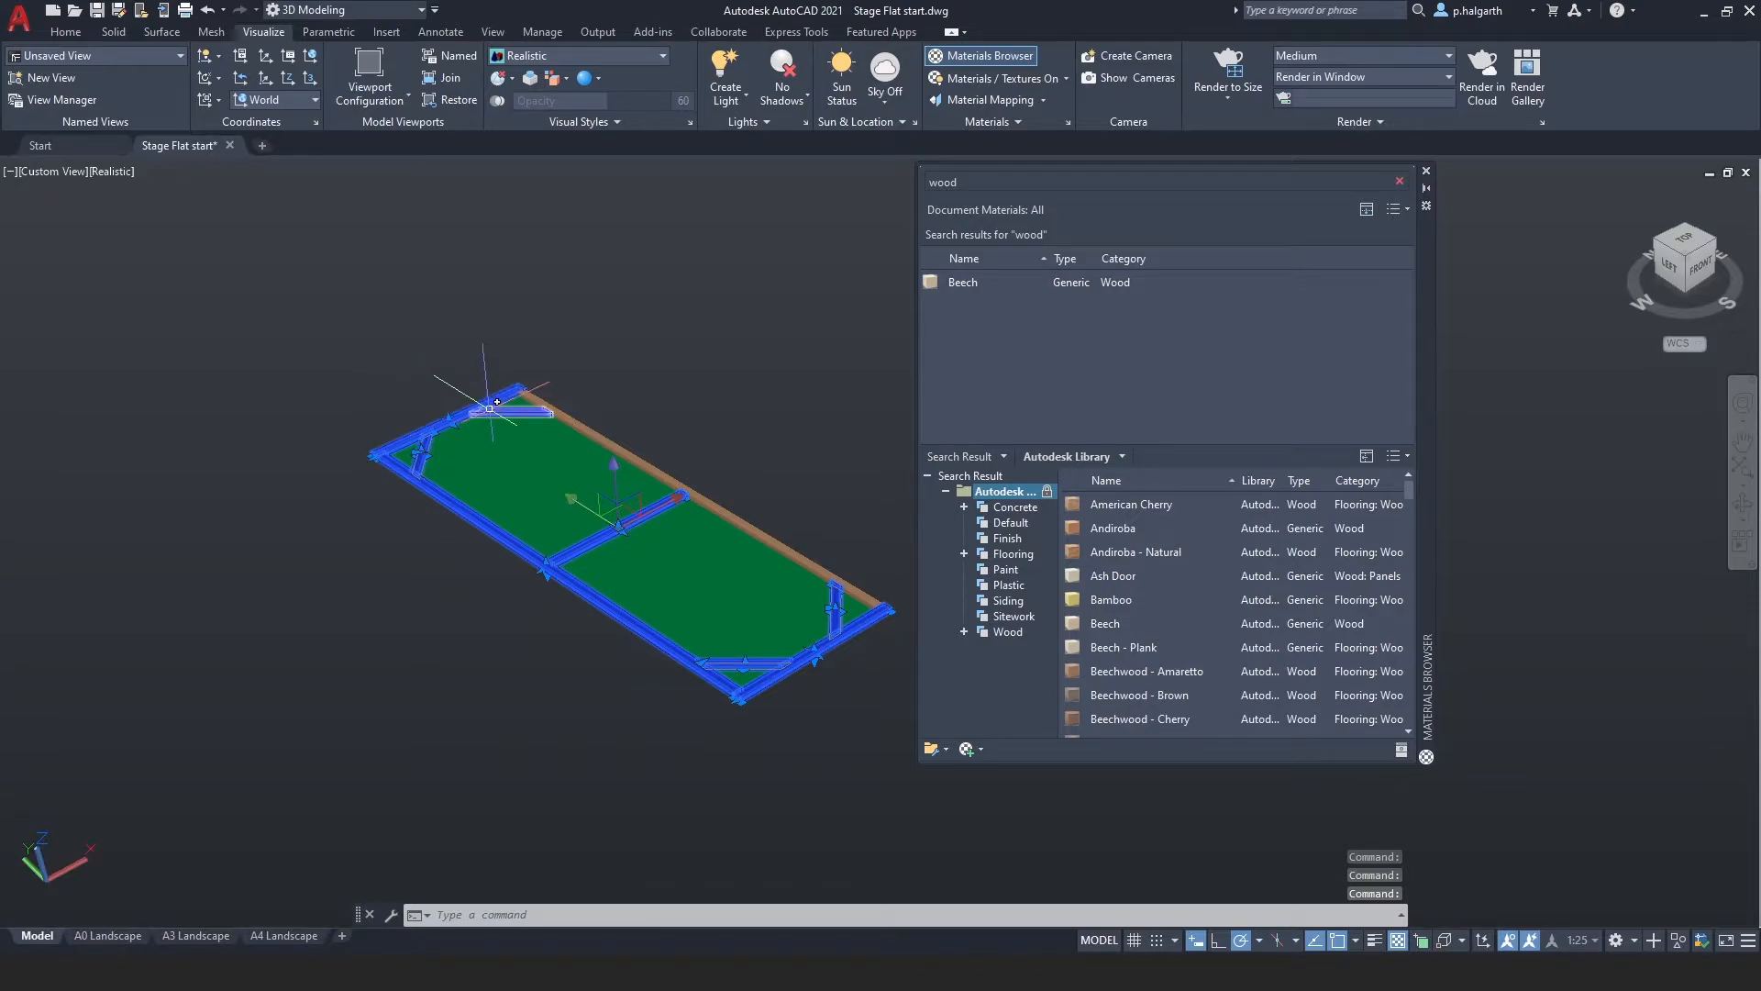
right_click(976, 286)
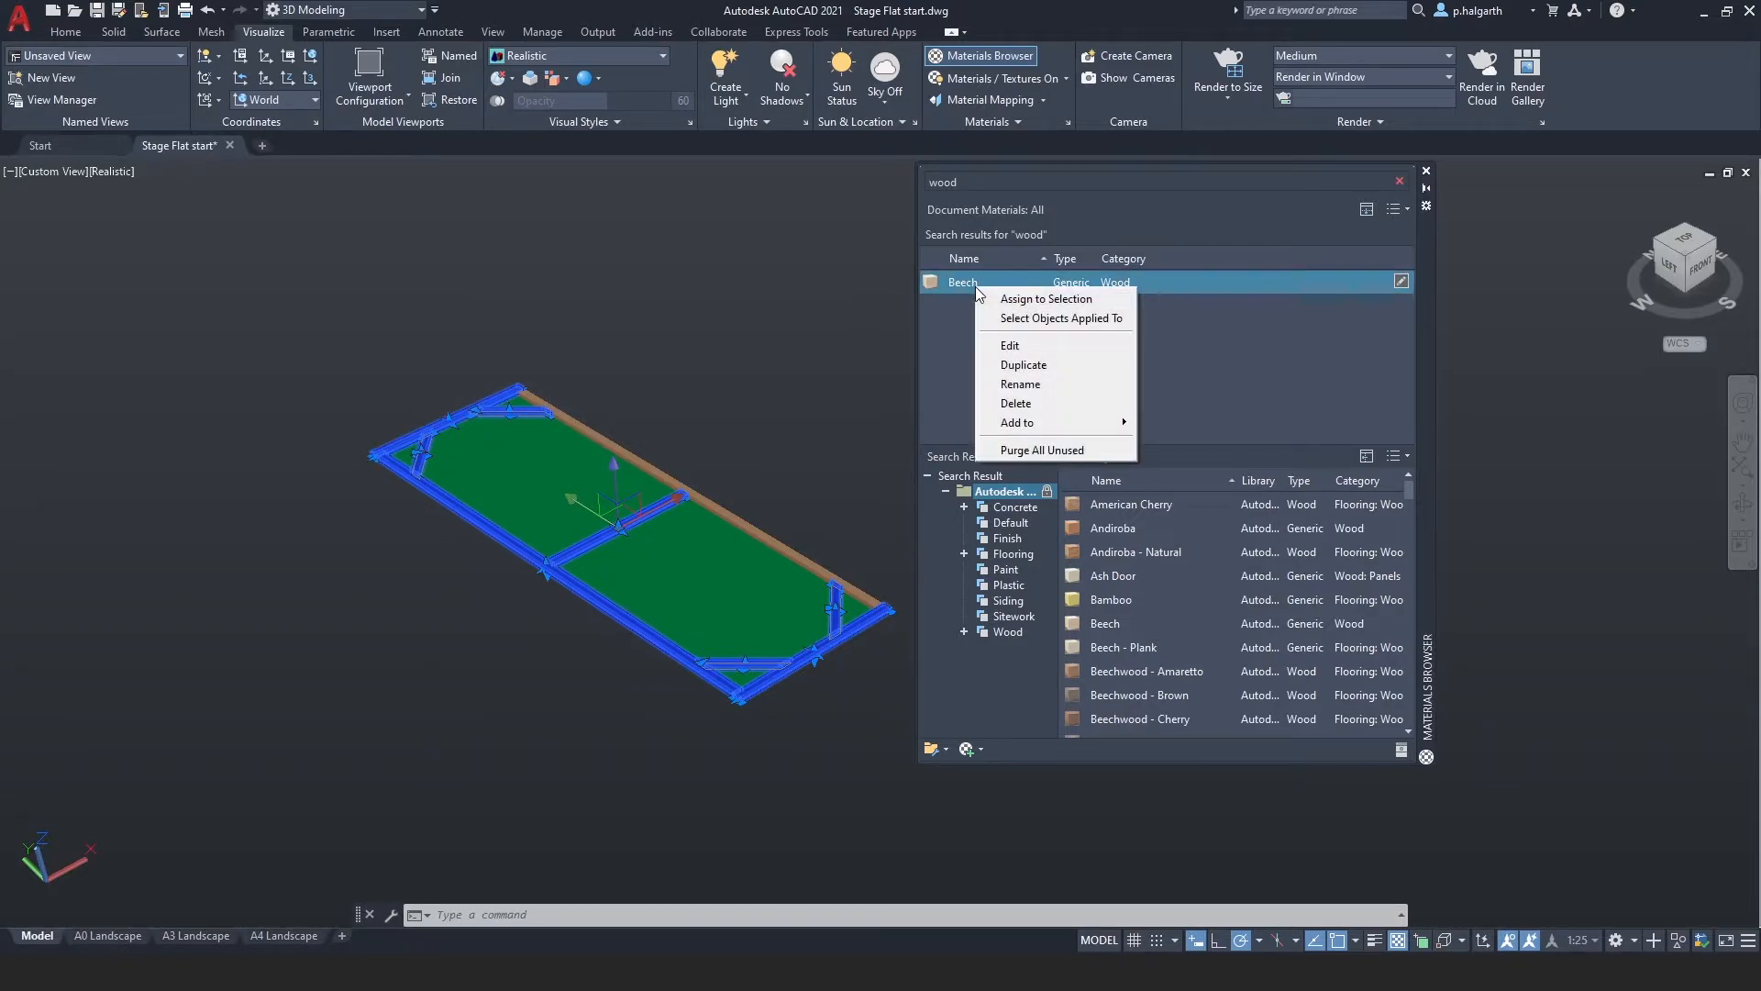
click(1027, 302)
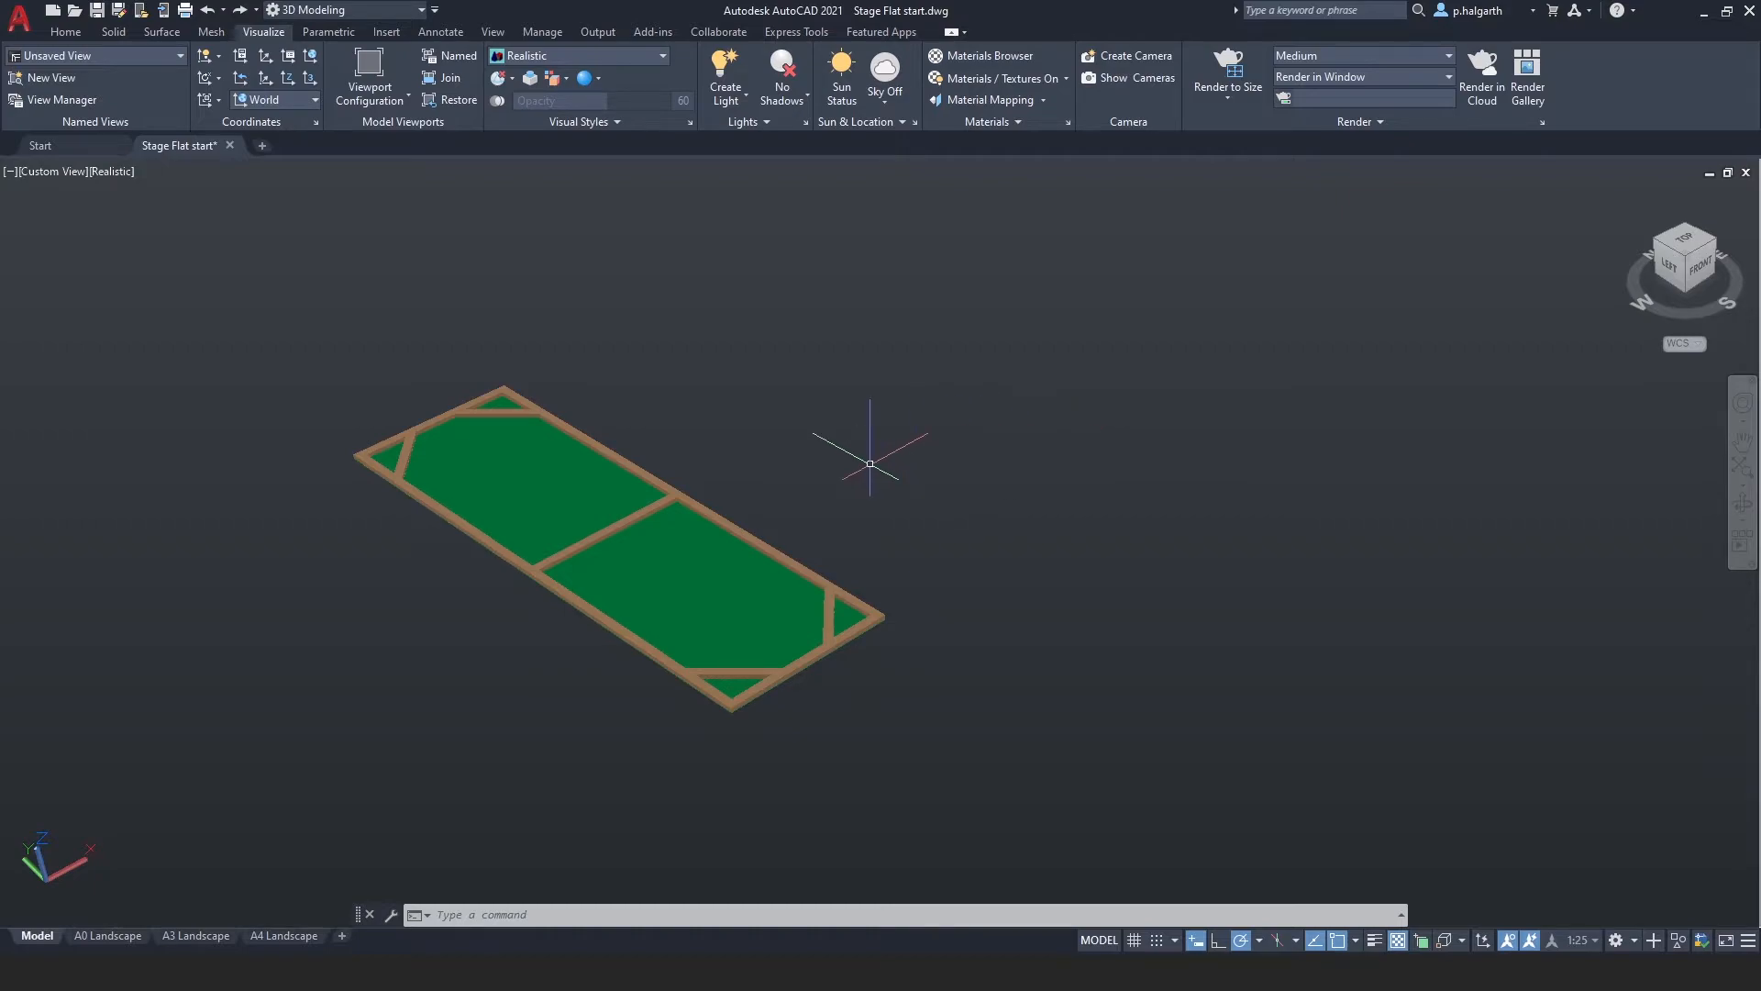
Remove the assigned material from the long rear rail of the frame with Remove Materials.
click(684, 498)
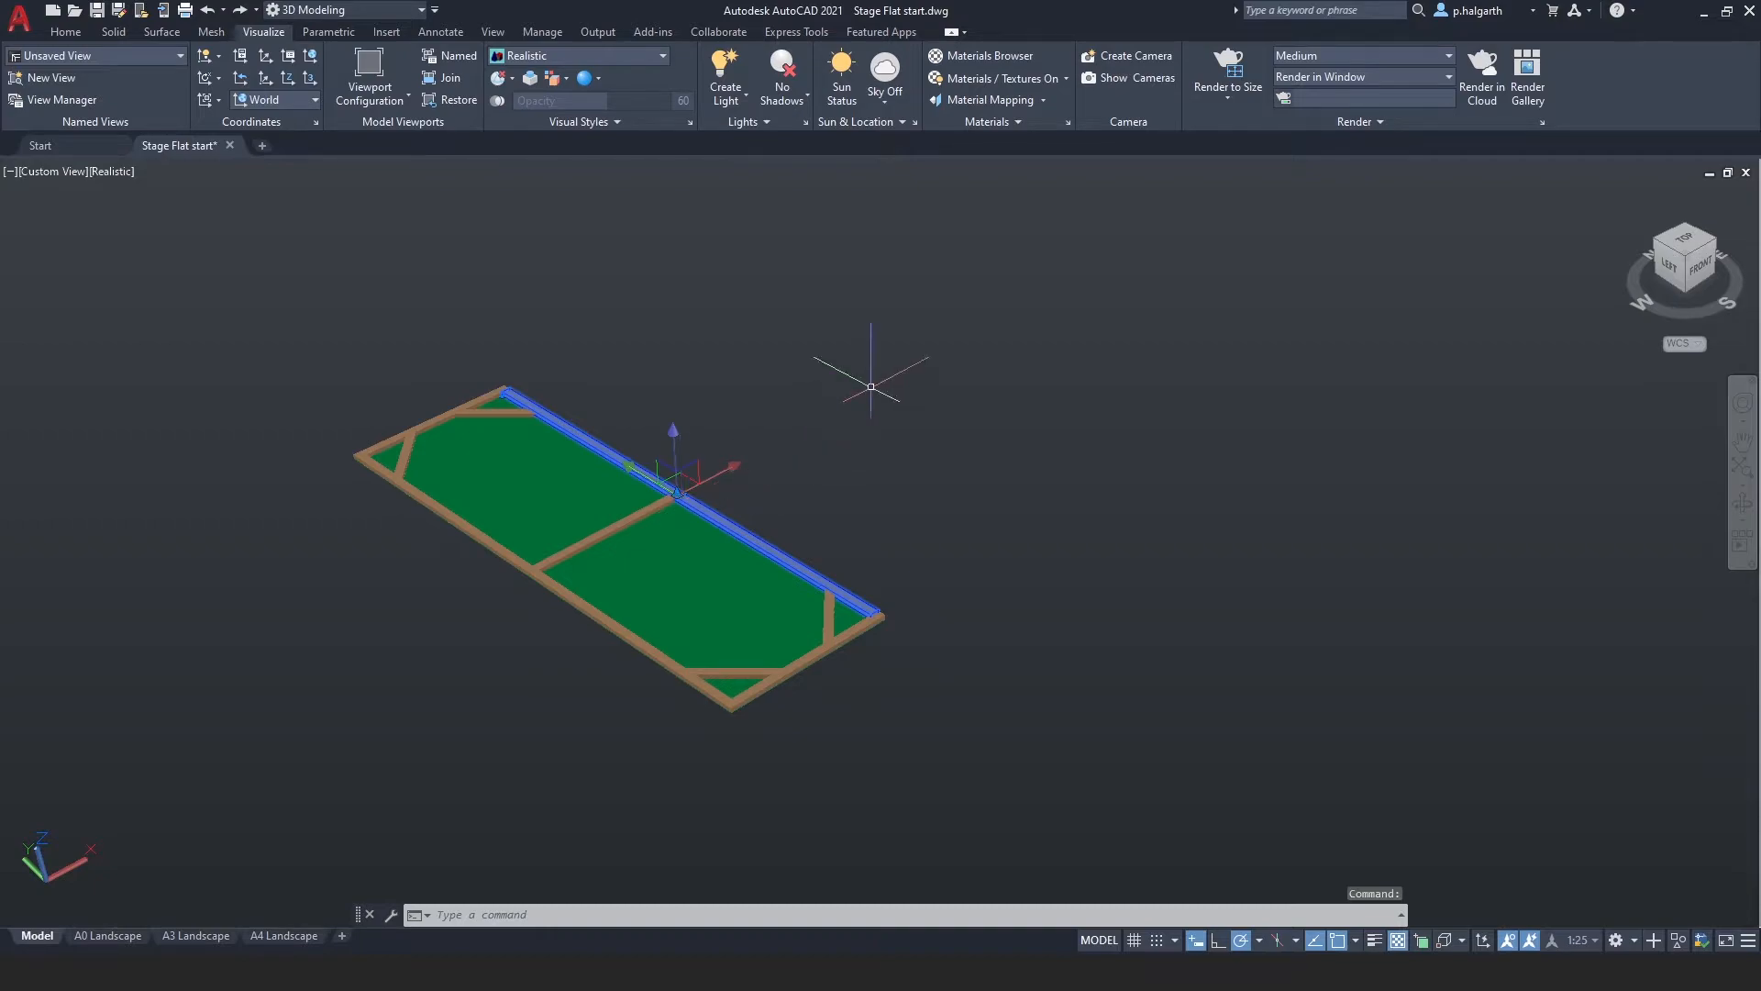
click(999, 123)
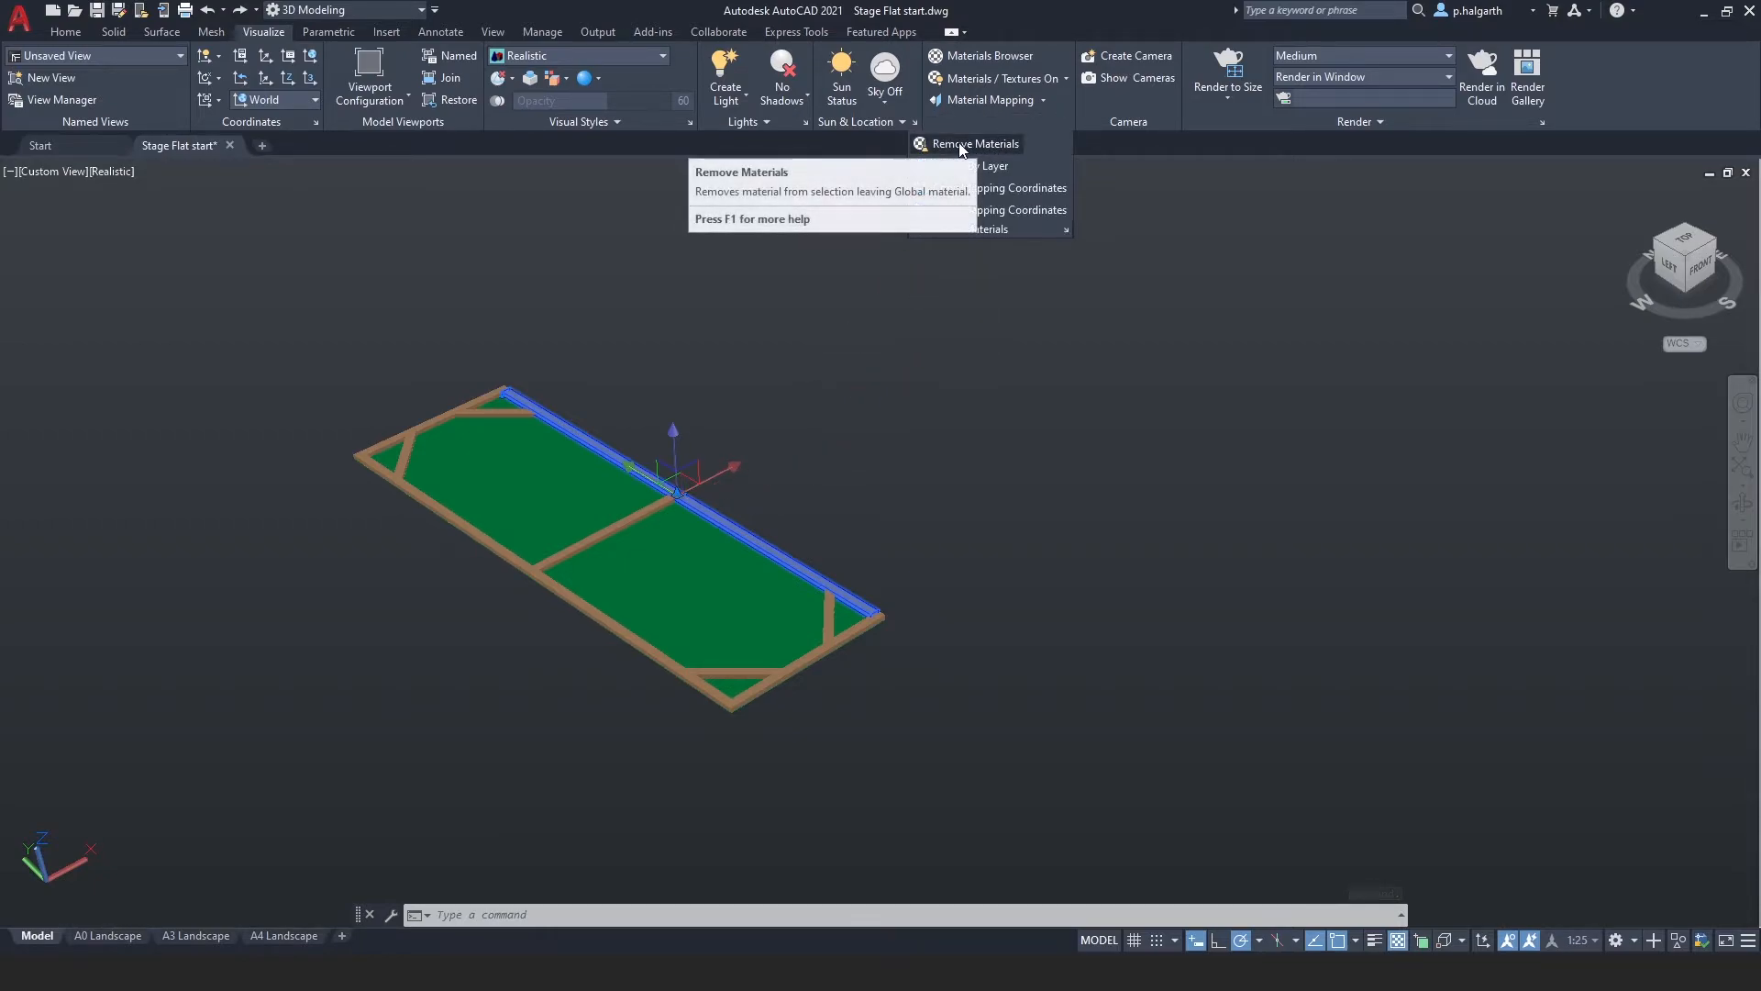
click(958, 143)
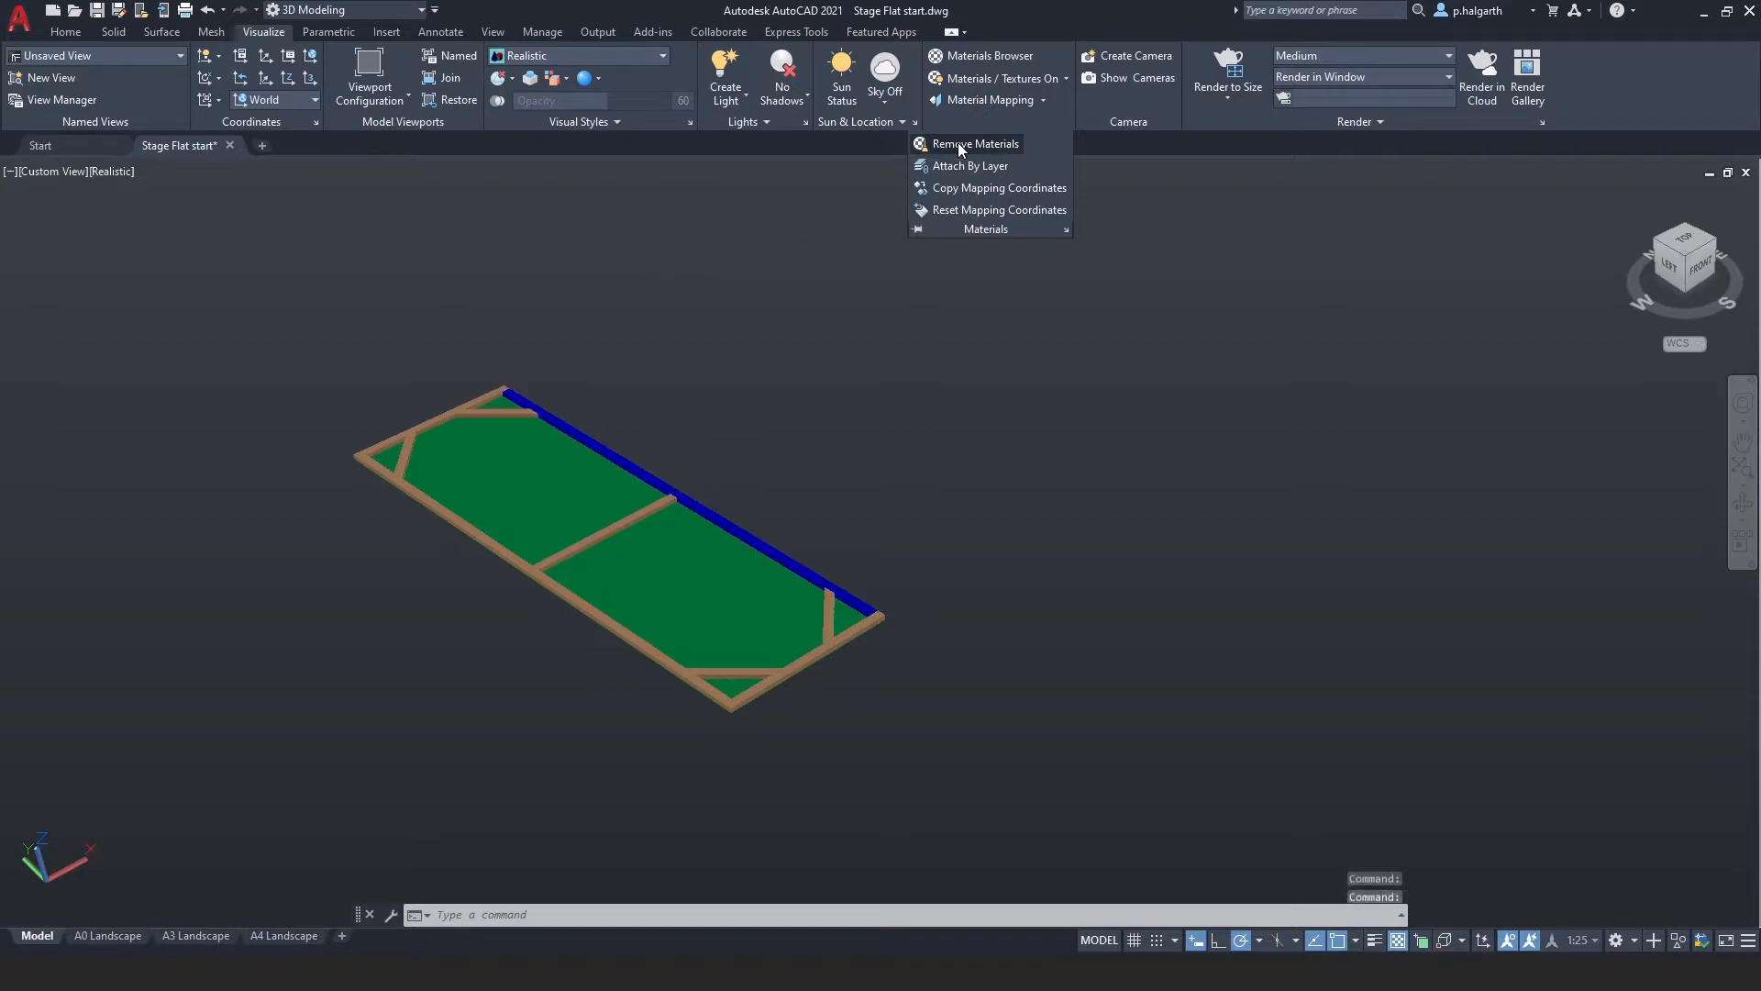
Set the material of the short end rail beside the rear rail to Global in its object properties.
click(399, 433)
right_click(974, 420)
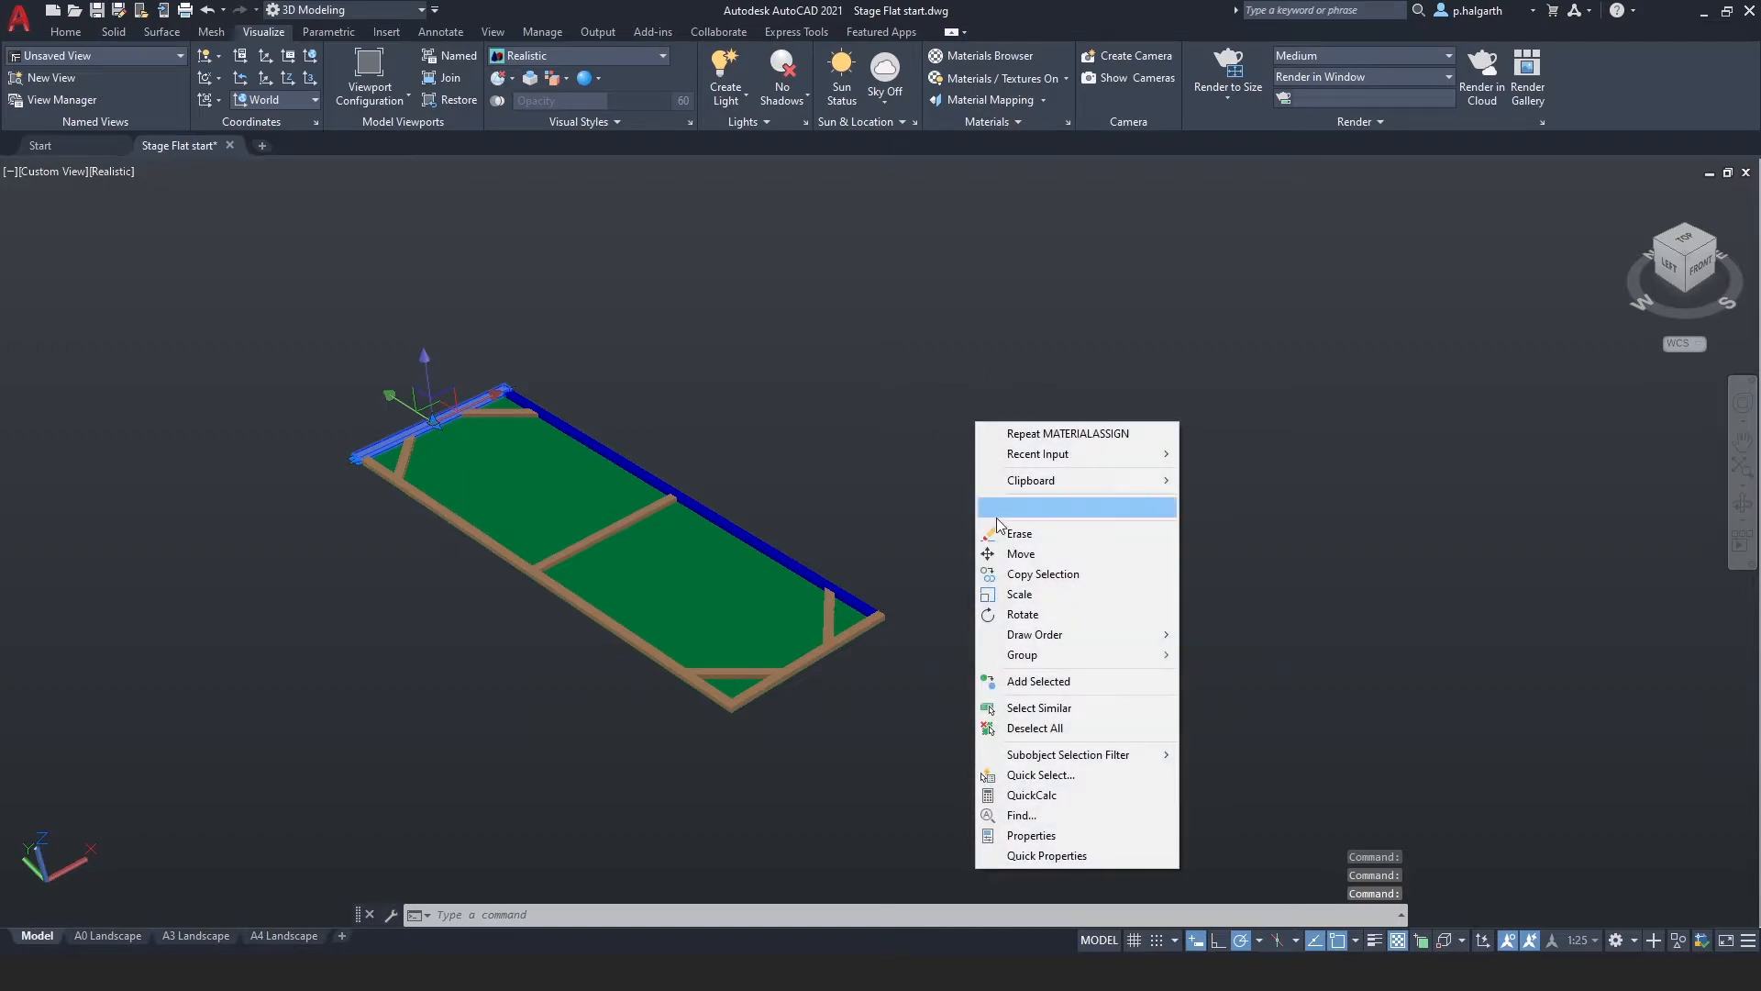
click(1033, 831)
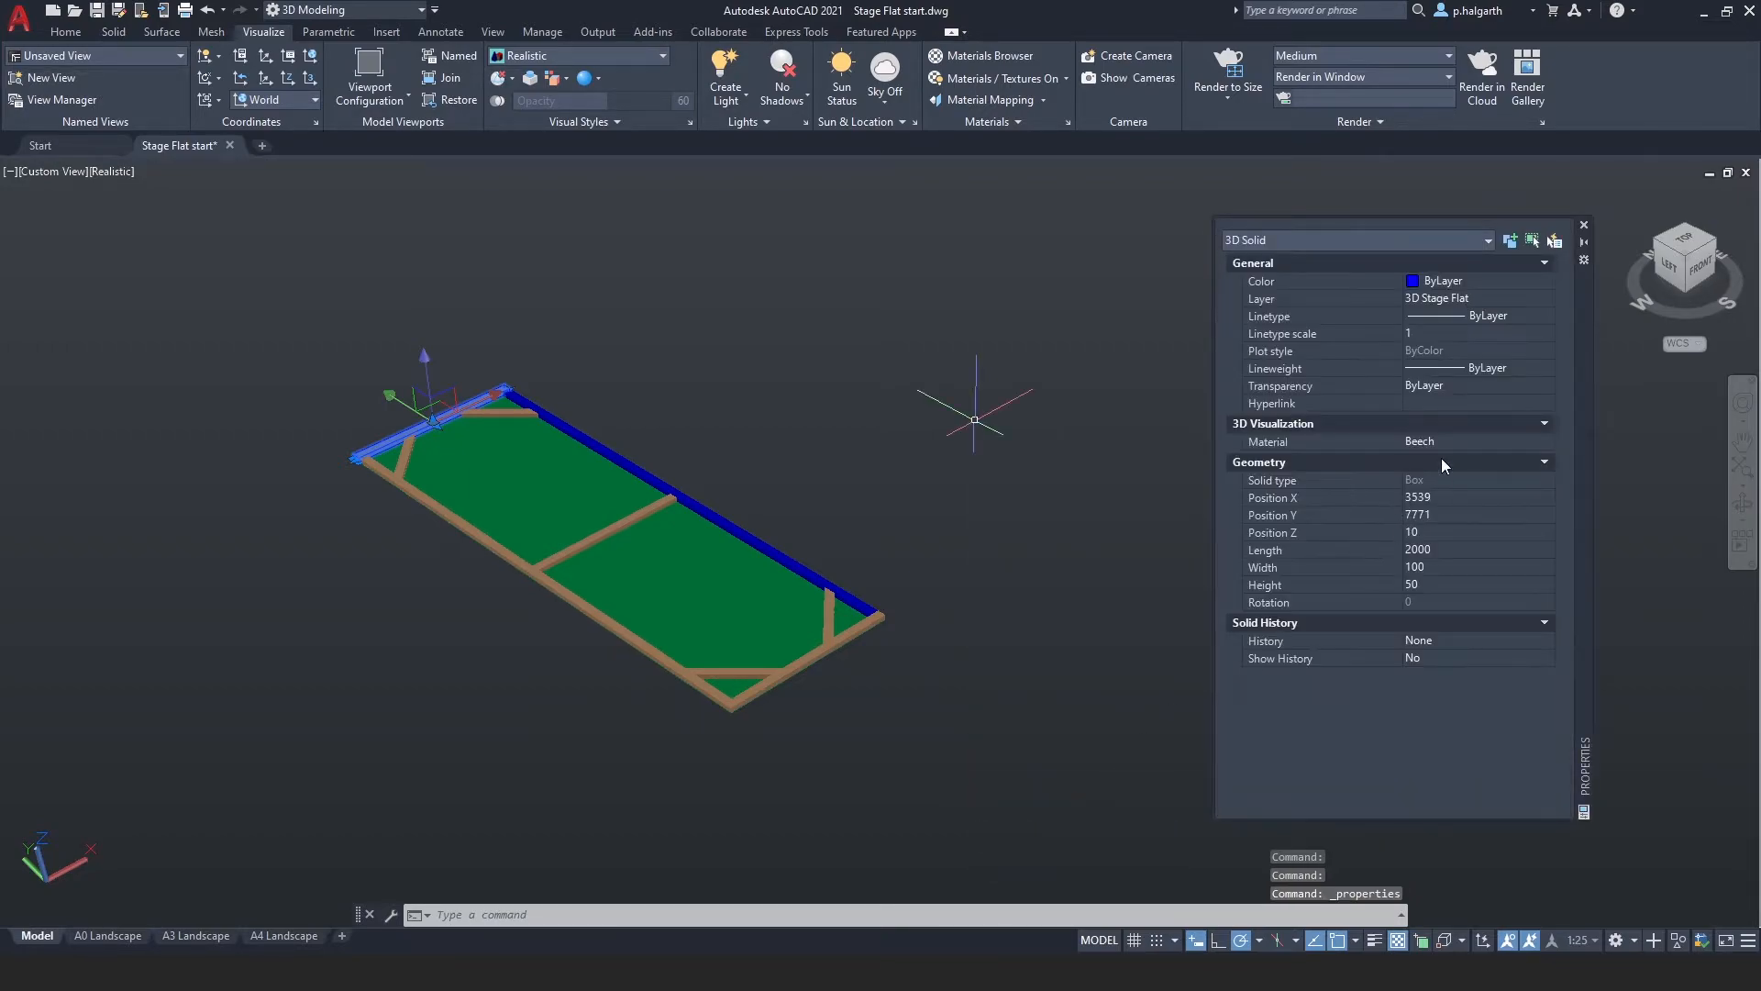
click(1537, 437)
click(1544, 440)
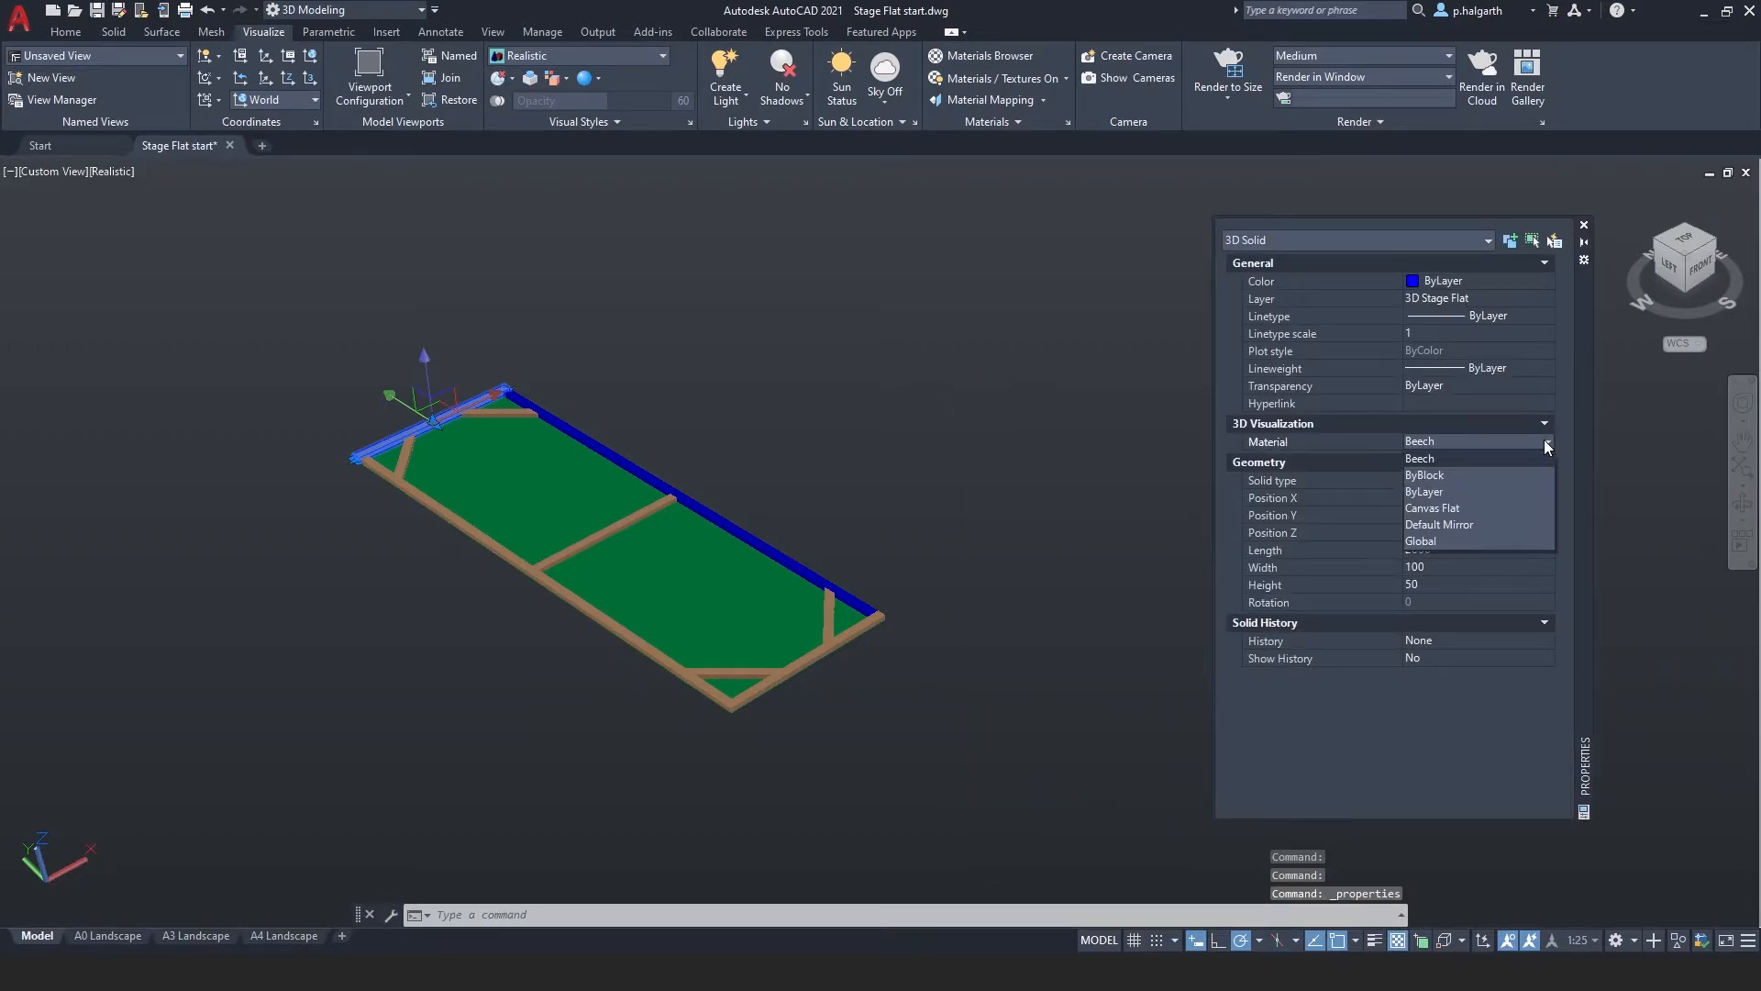
click(1512, 536)
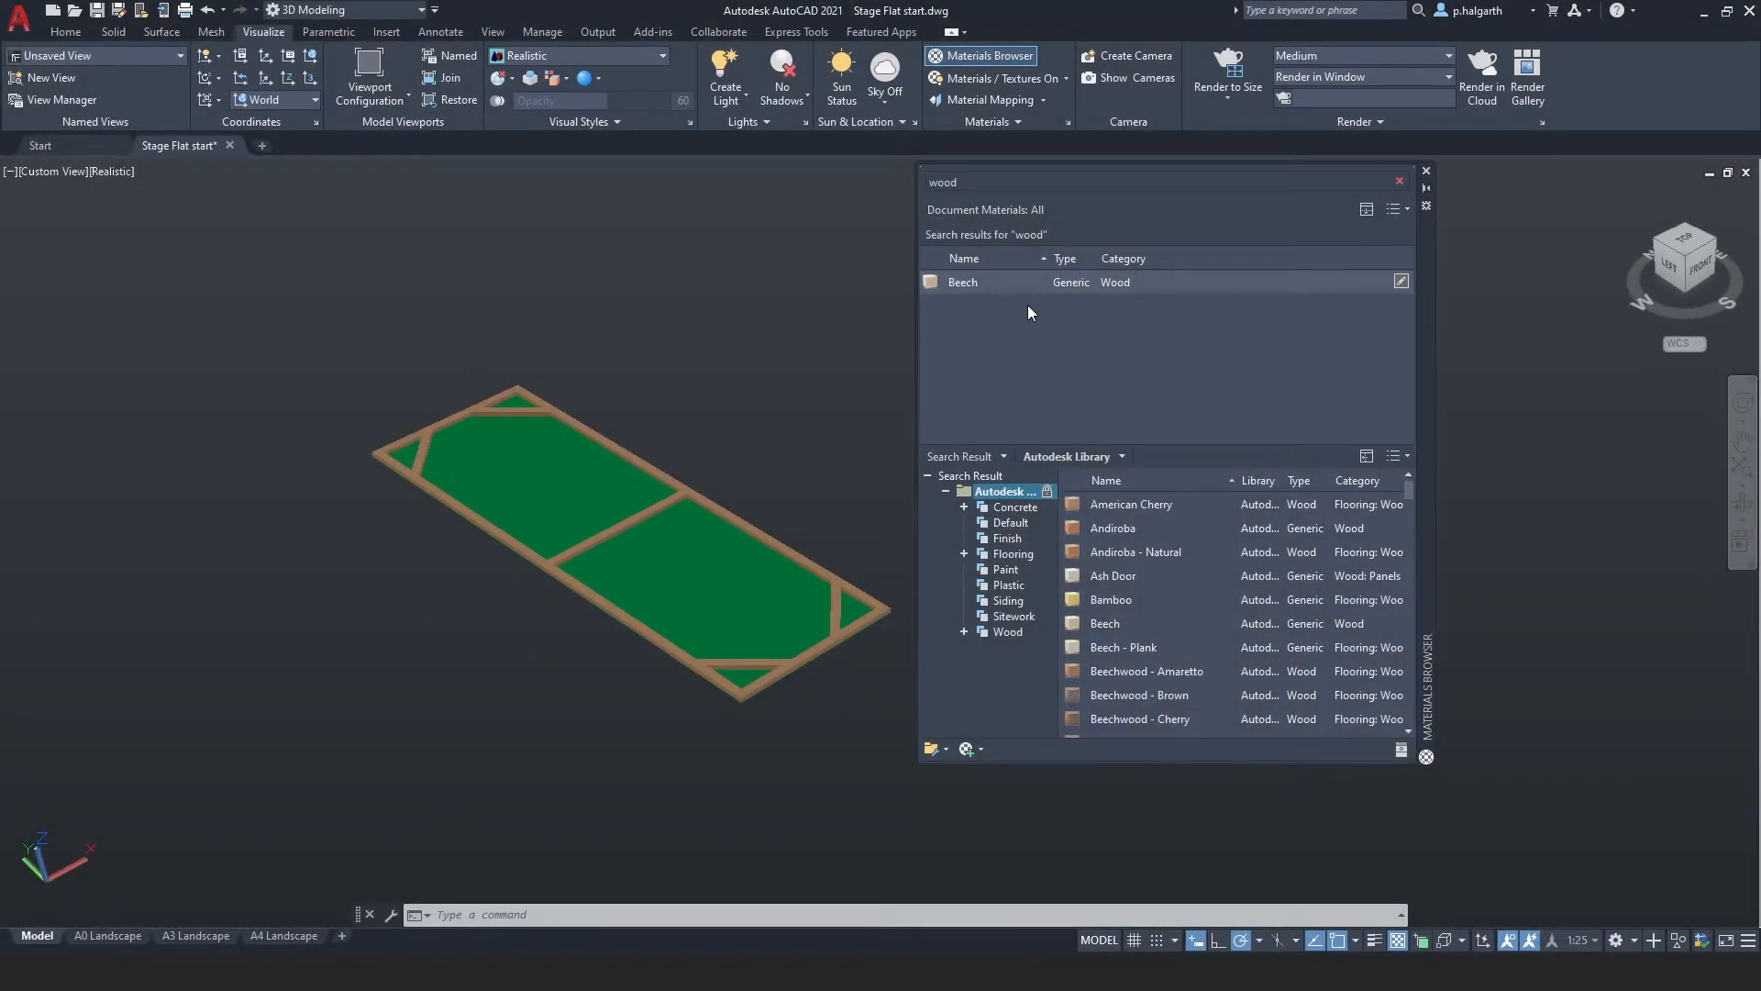
View the stage flat from the bottom, turned a quarter turn, to show its canvas face.
click(1721, 258)
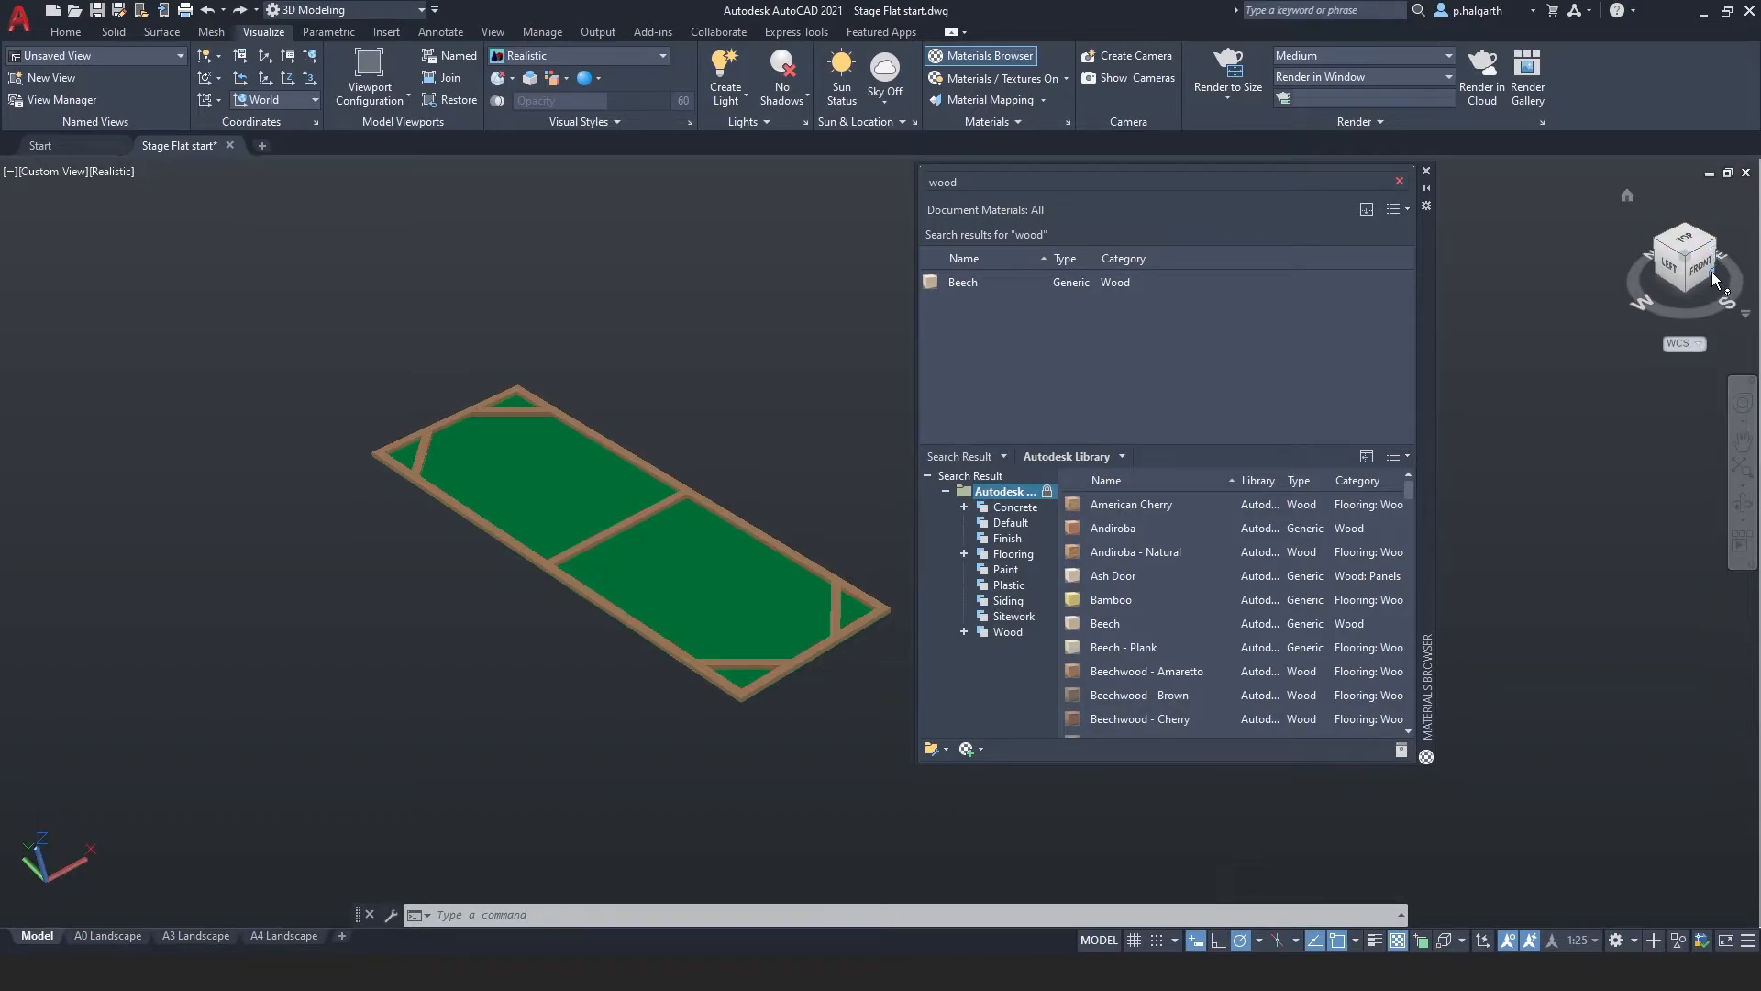
click(1712, 274)
click(1692, 273)
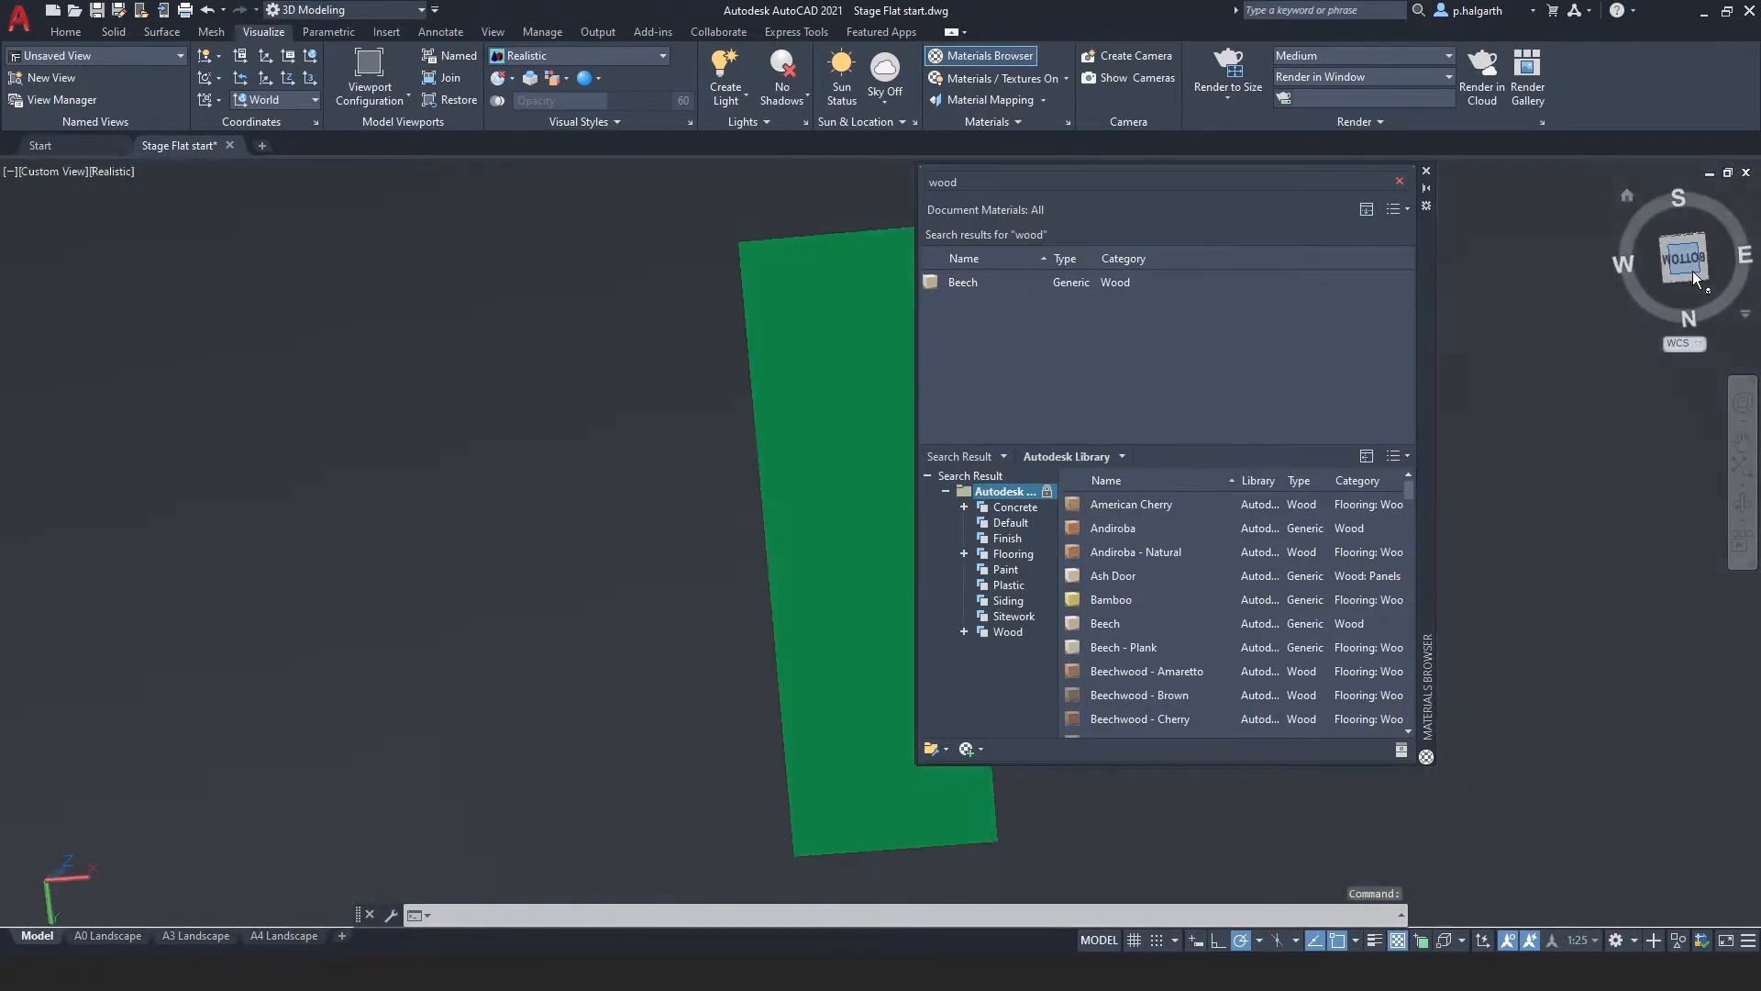
click(1731, 191)
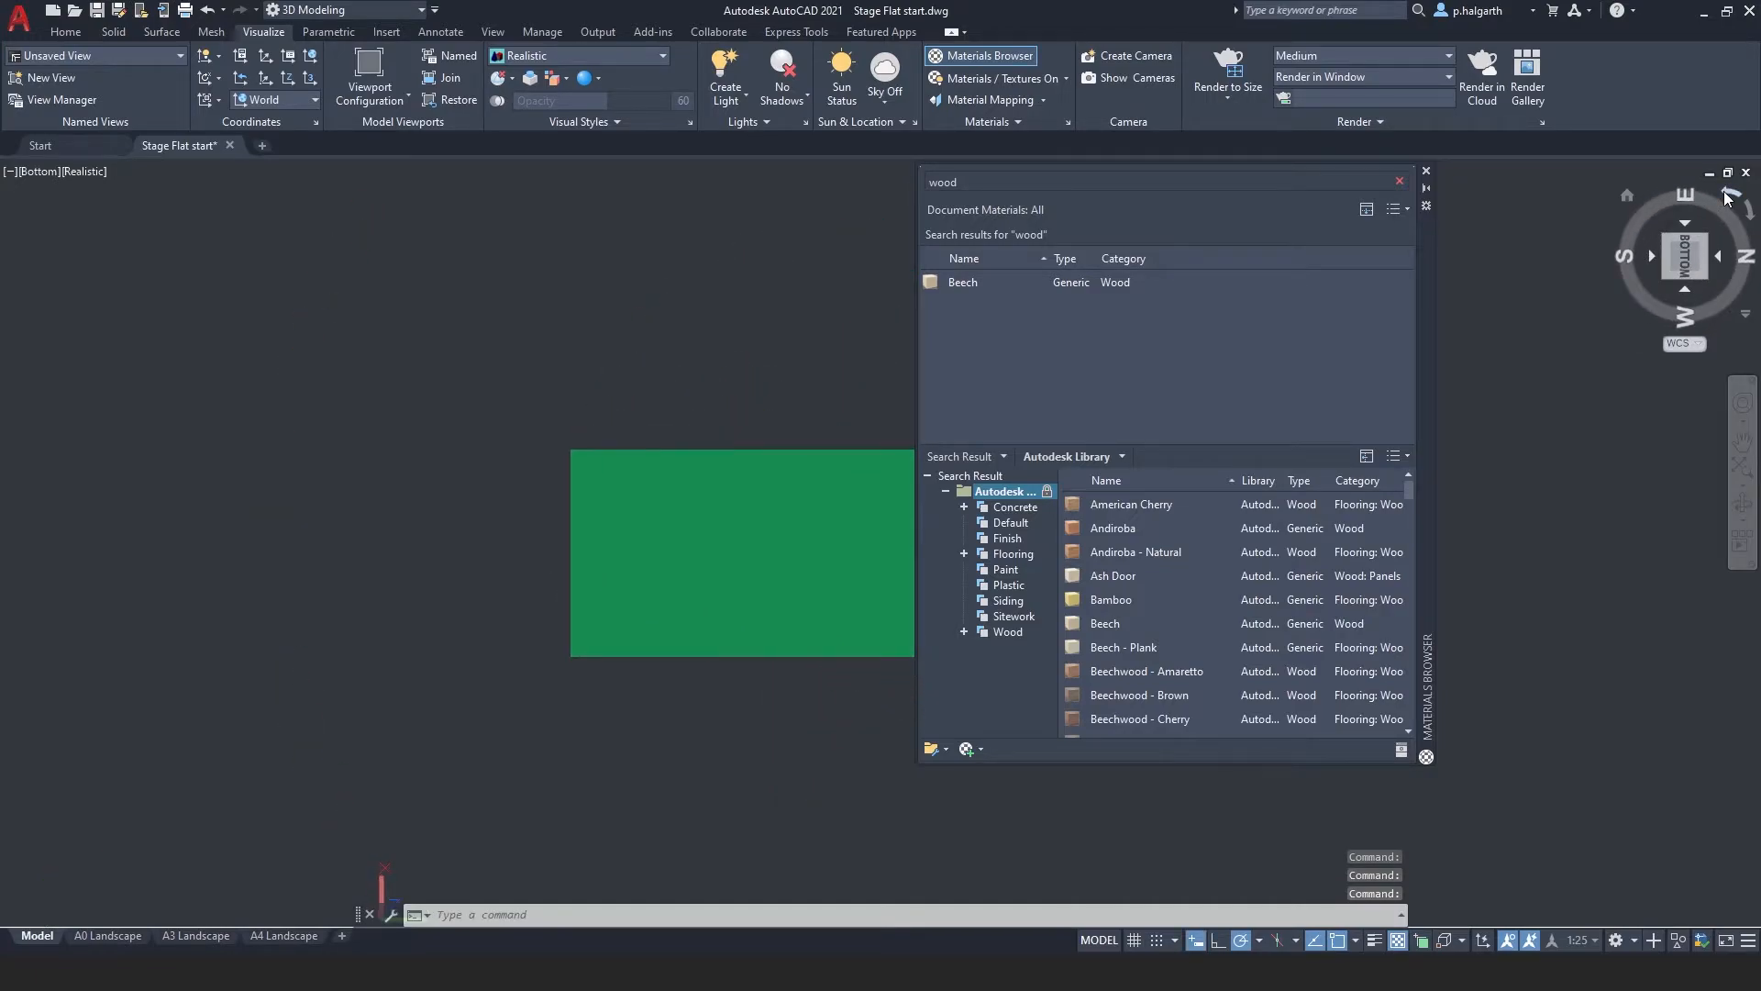
Rotate the bottom view a quarter turn so the canvas face stands upright, with the whole face clear of the materials browser.
click(1731, 191)
middle_drag(845, 468, 407, 436)
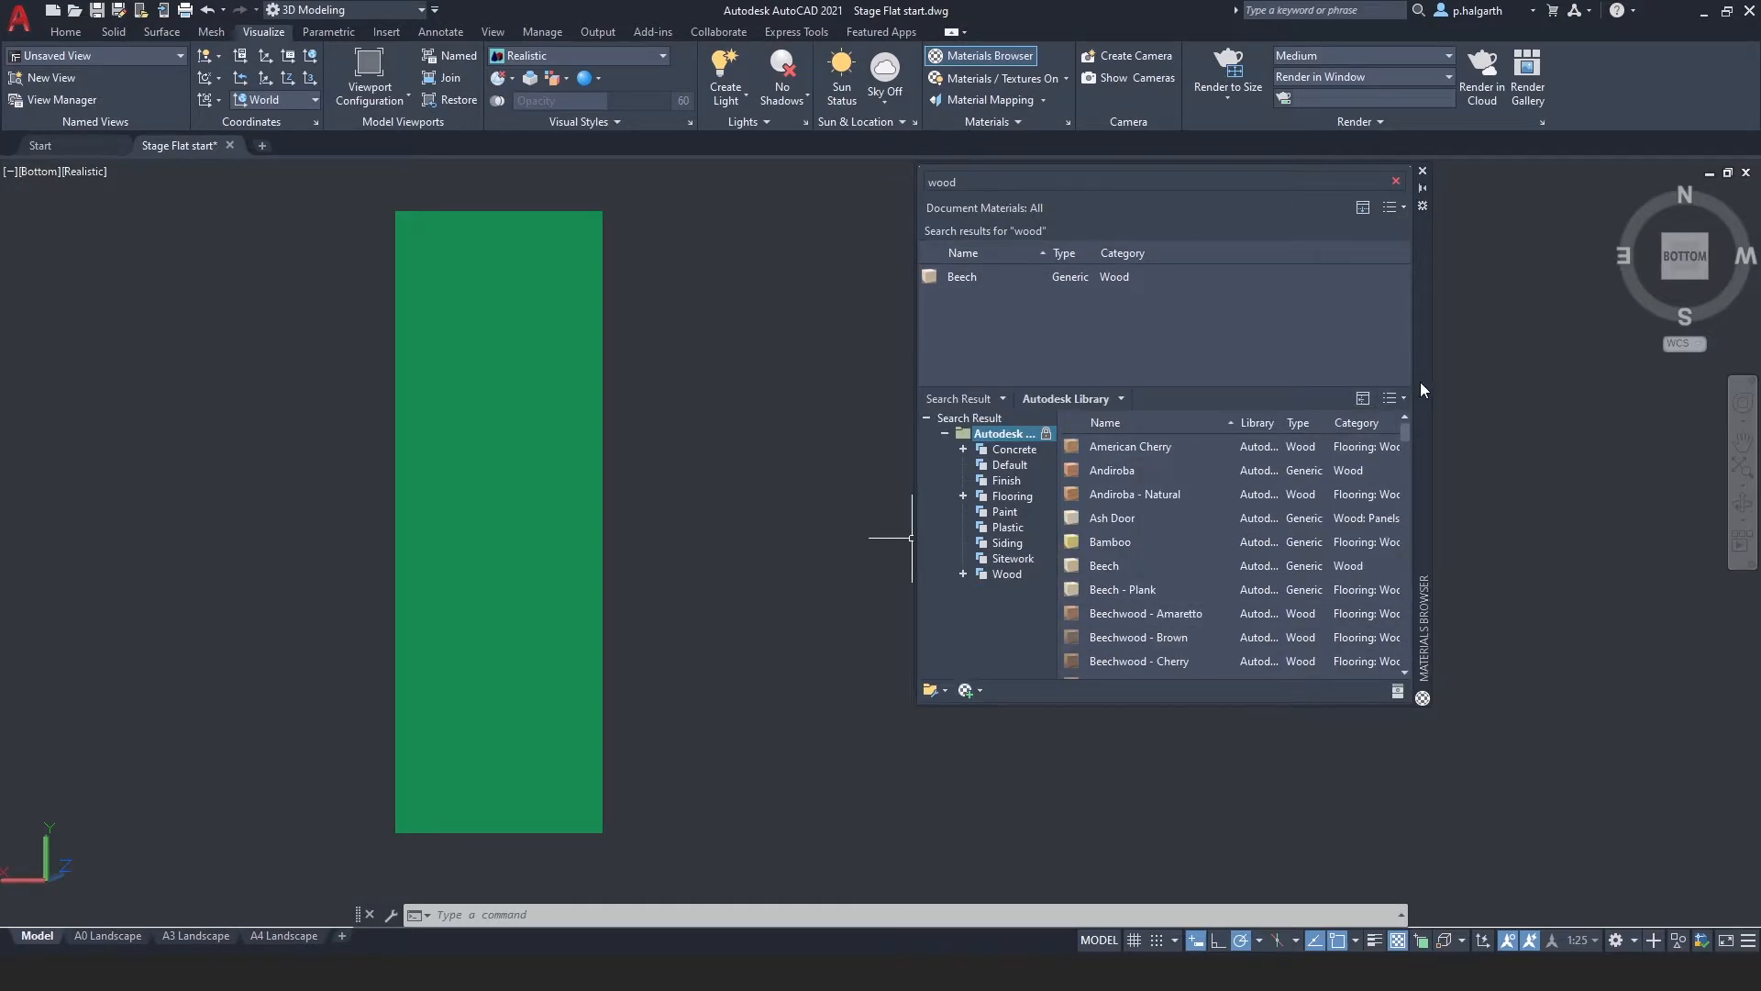
drag(1421, 379, 1410, 239)
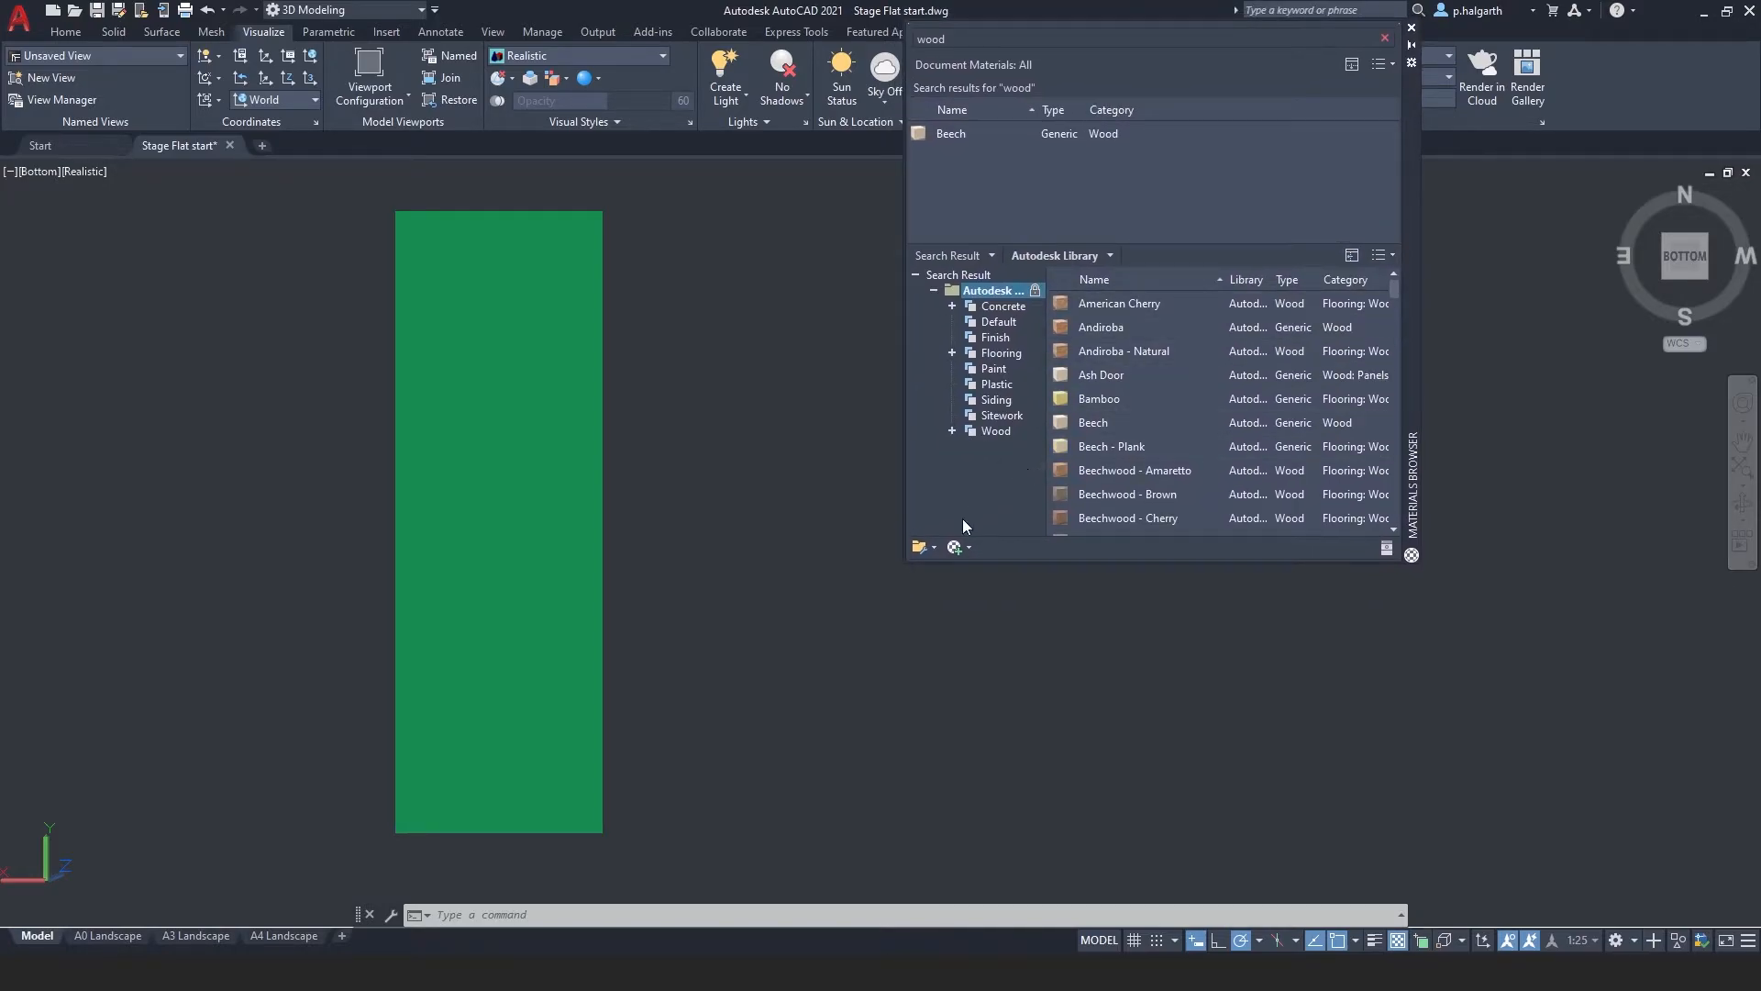
Create a new generic material in the document and name it Canvas.
click(966, 548)
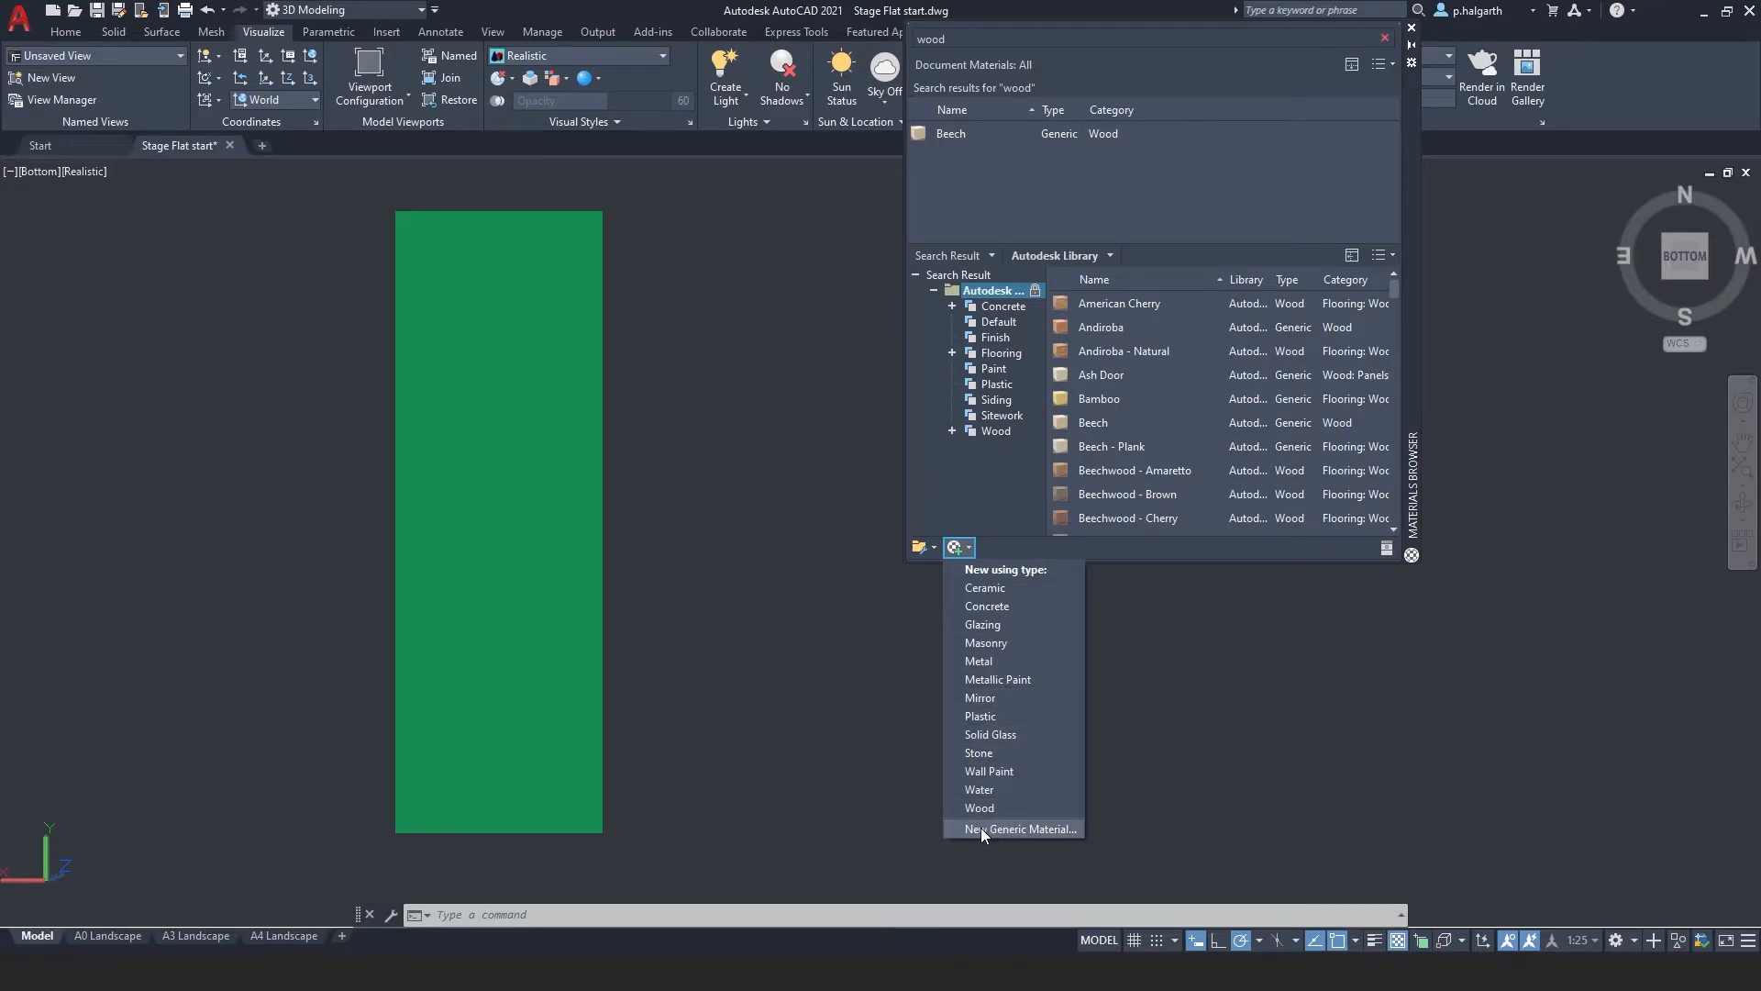
click(1025, 829)
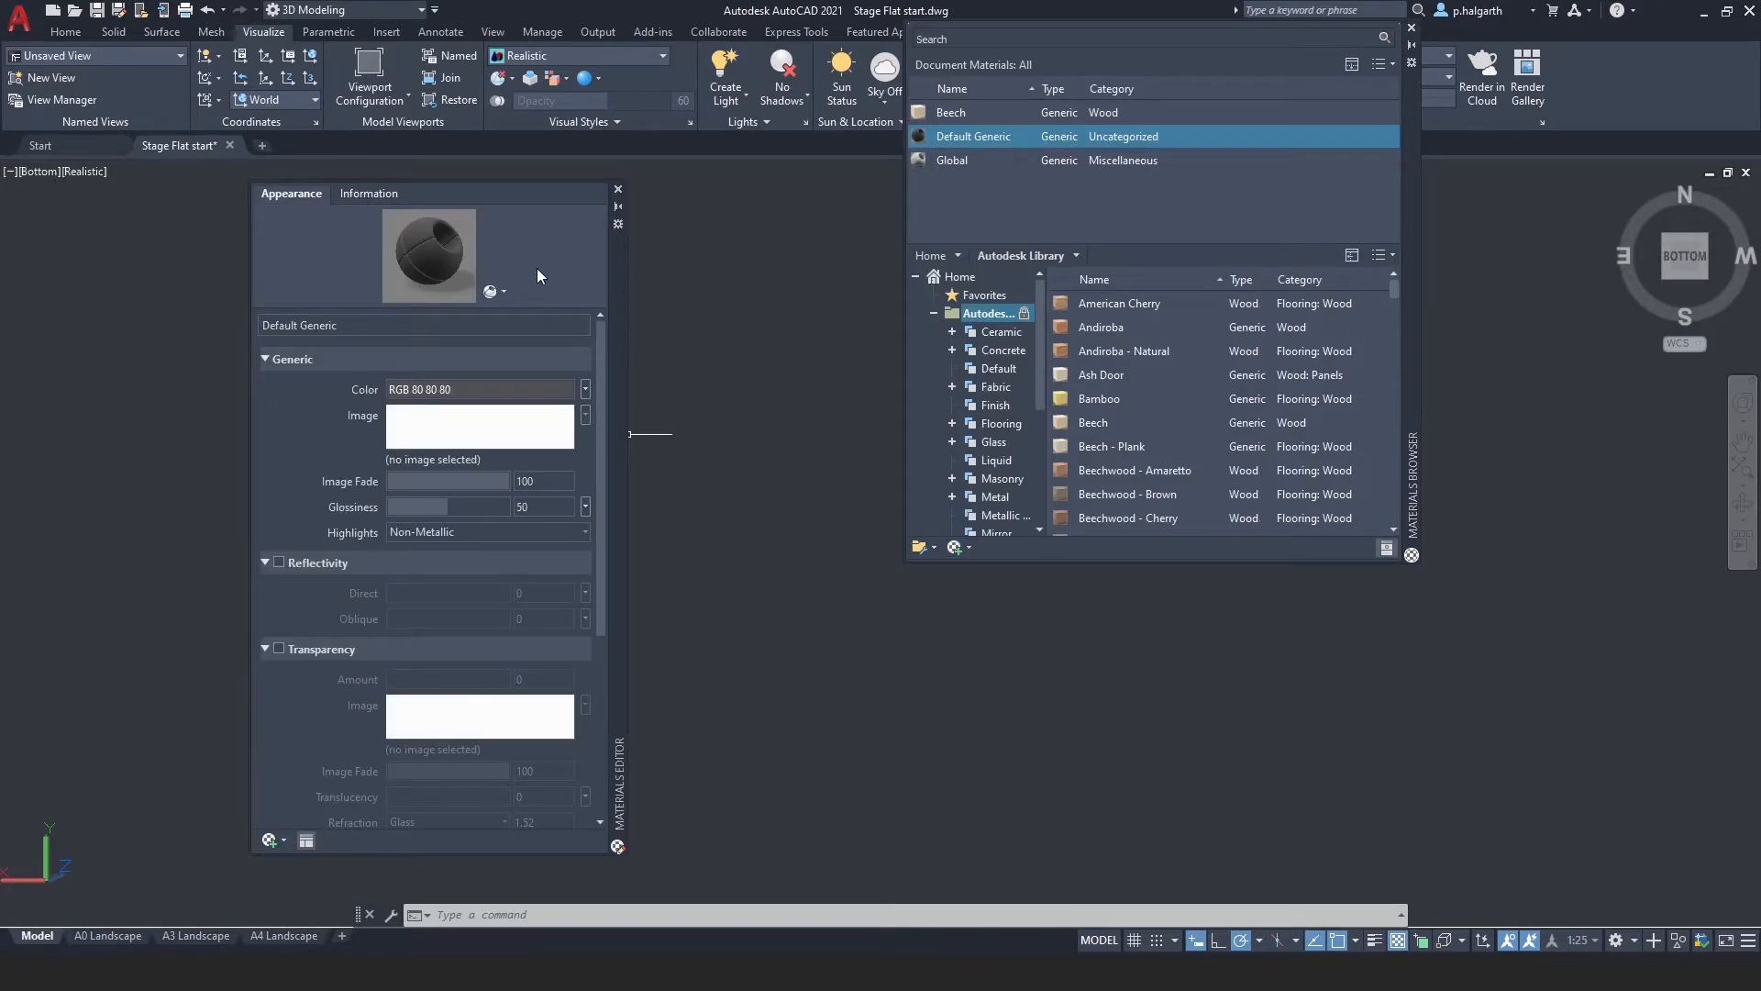
drag(619, 261, 967, 277)
click(699, 343)
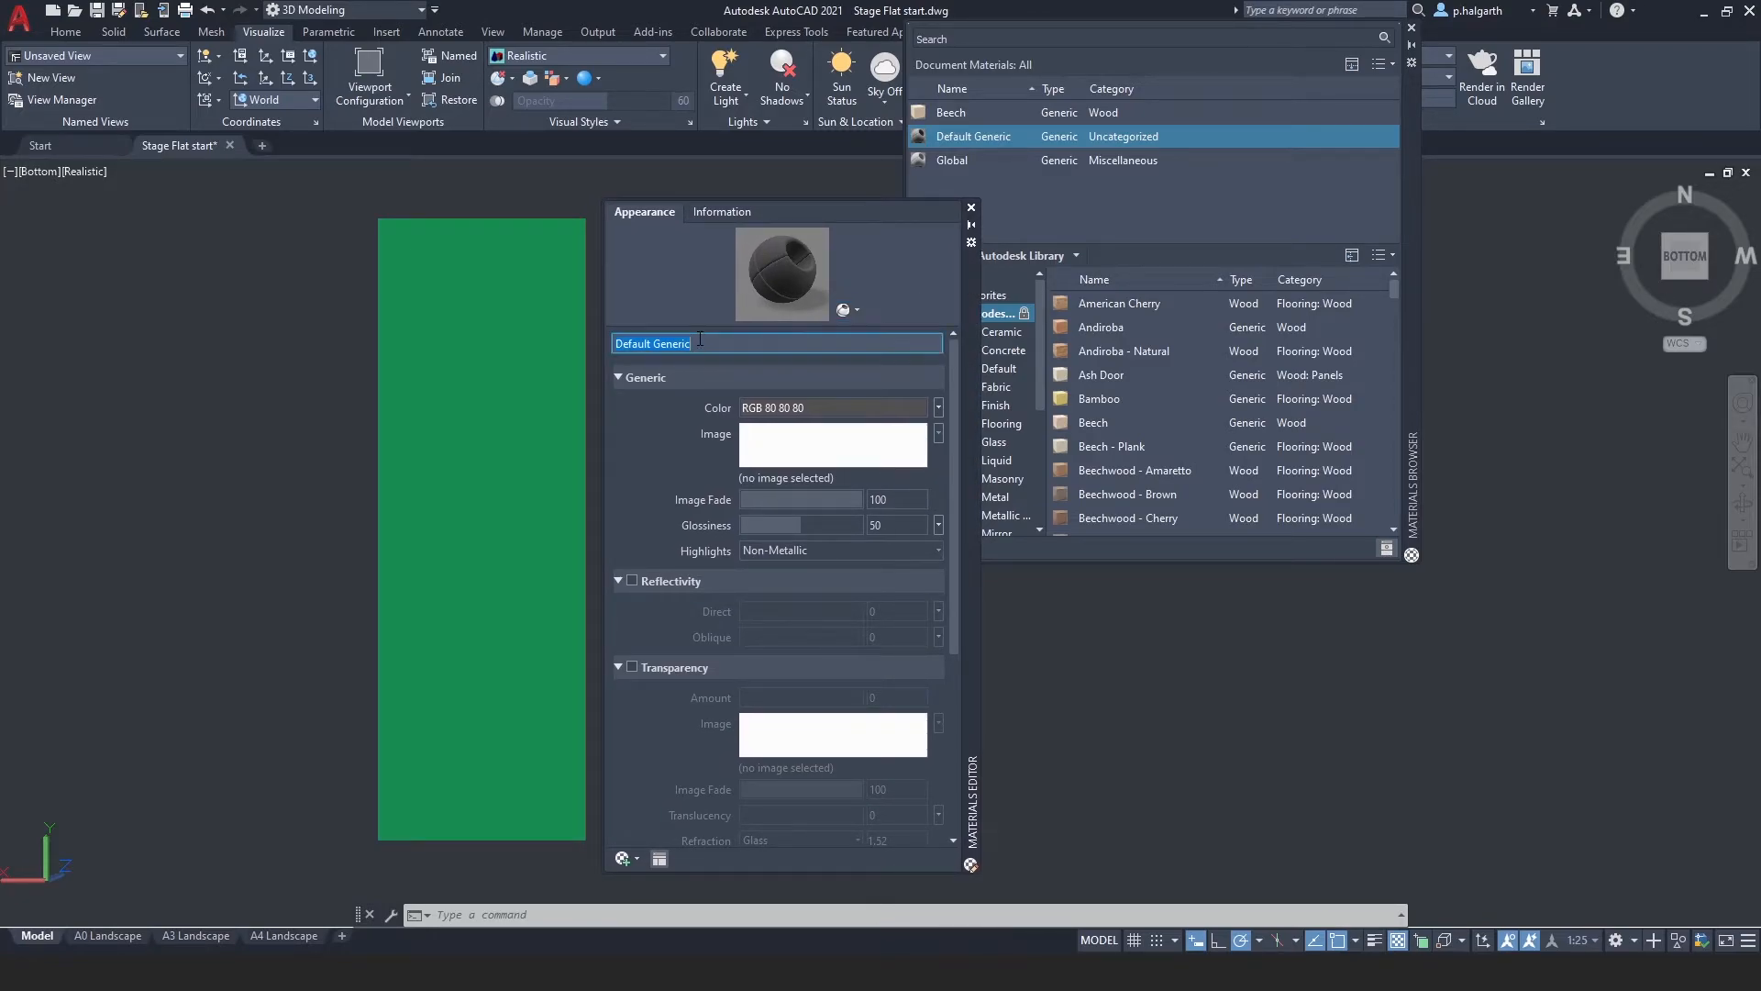
text(C)
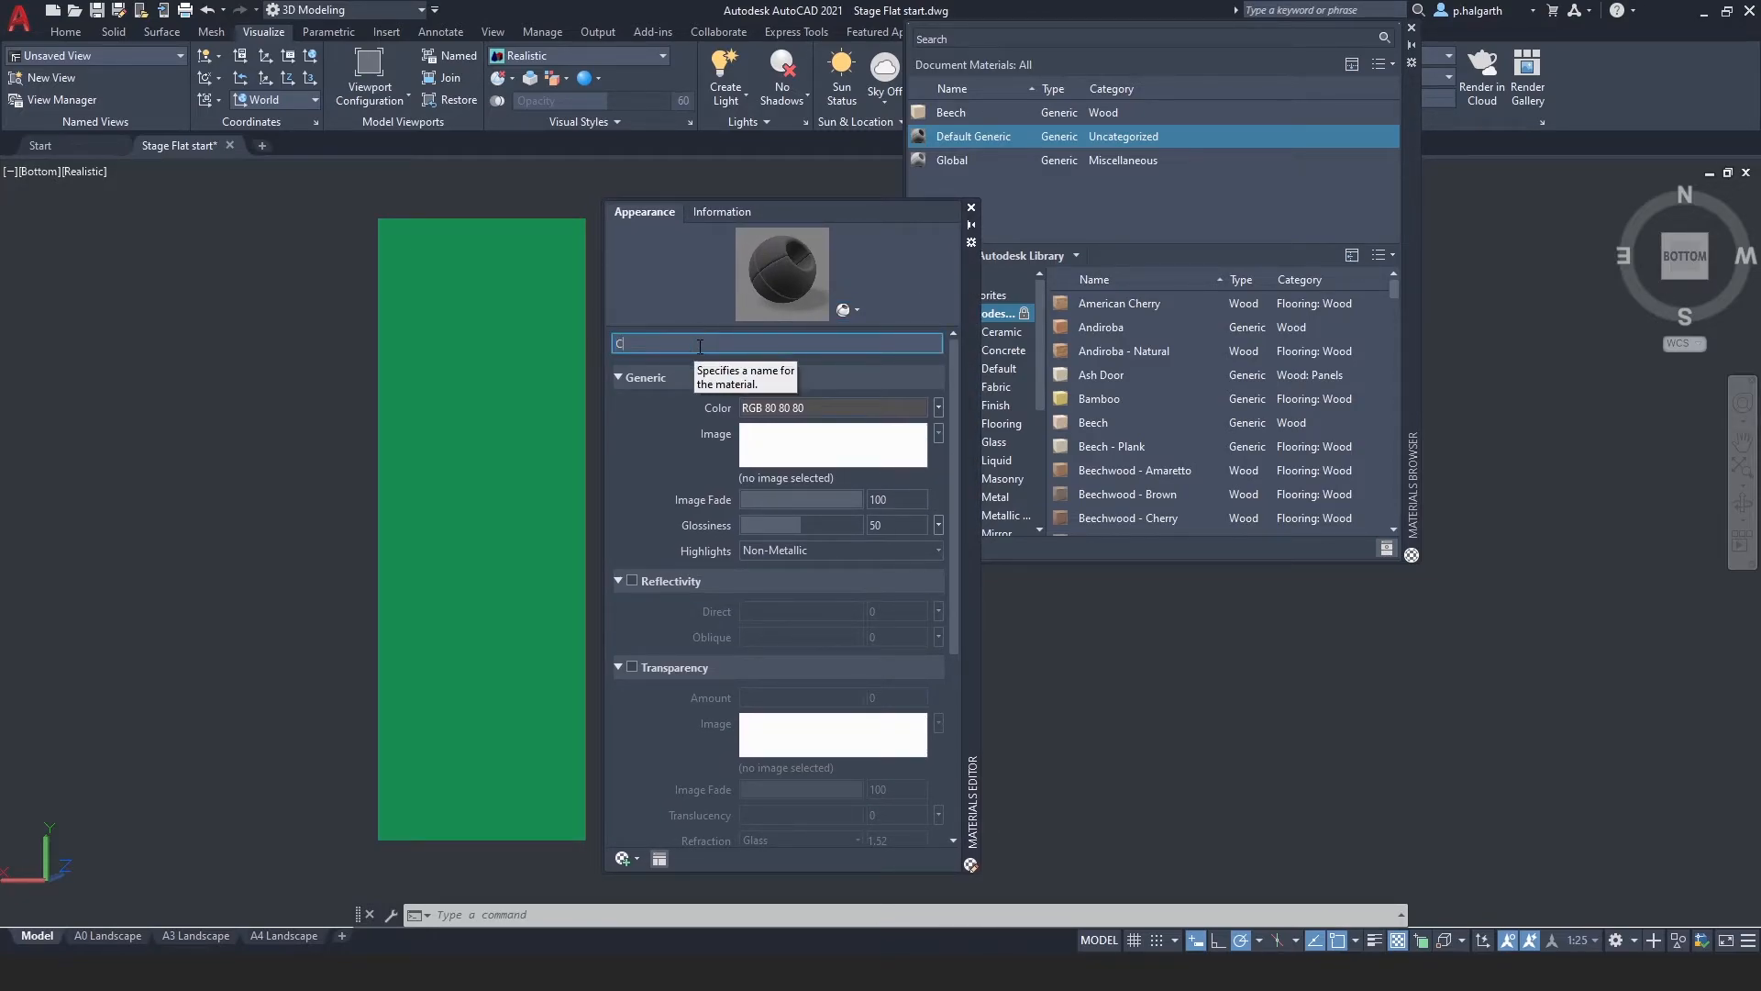
text(anvas)
key(Return)
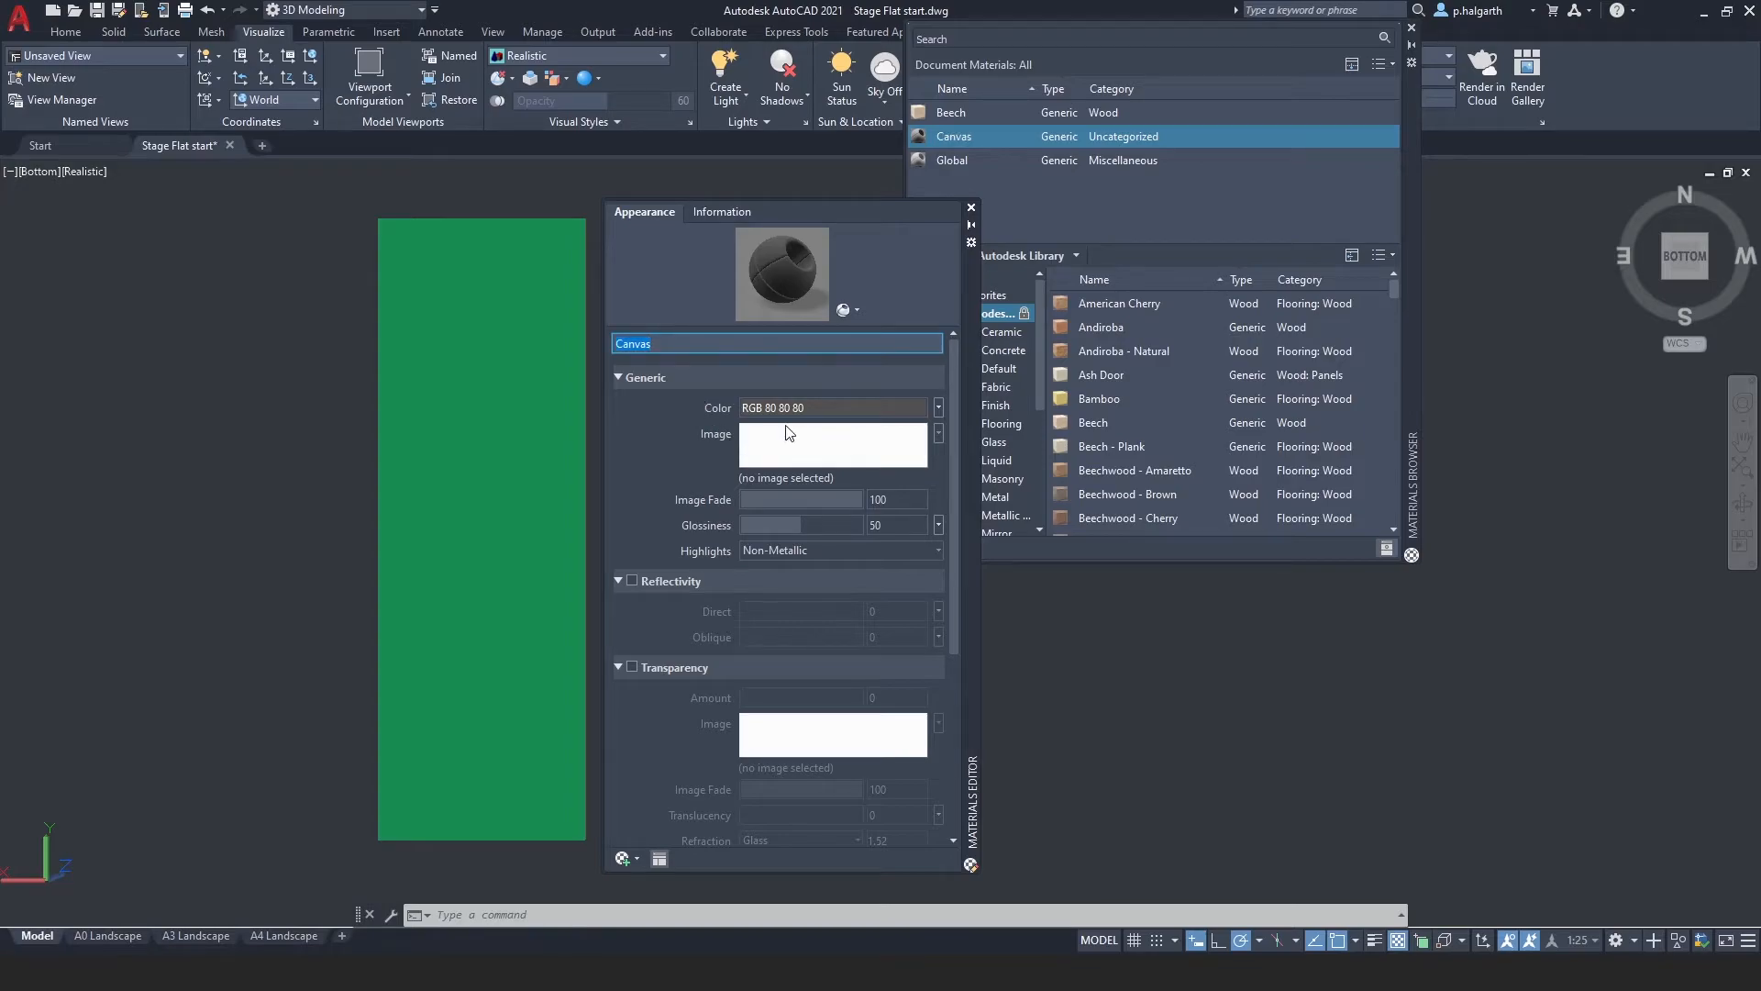
Use Abstract.jpg from the Stage Flat task files folder as the Canvas material's image, and close the material editor.
click(827, 450)
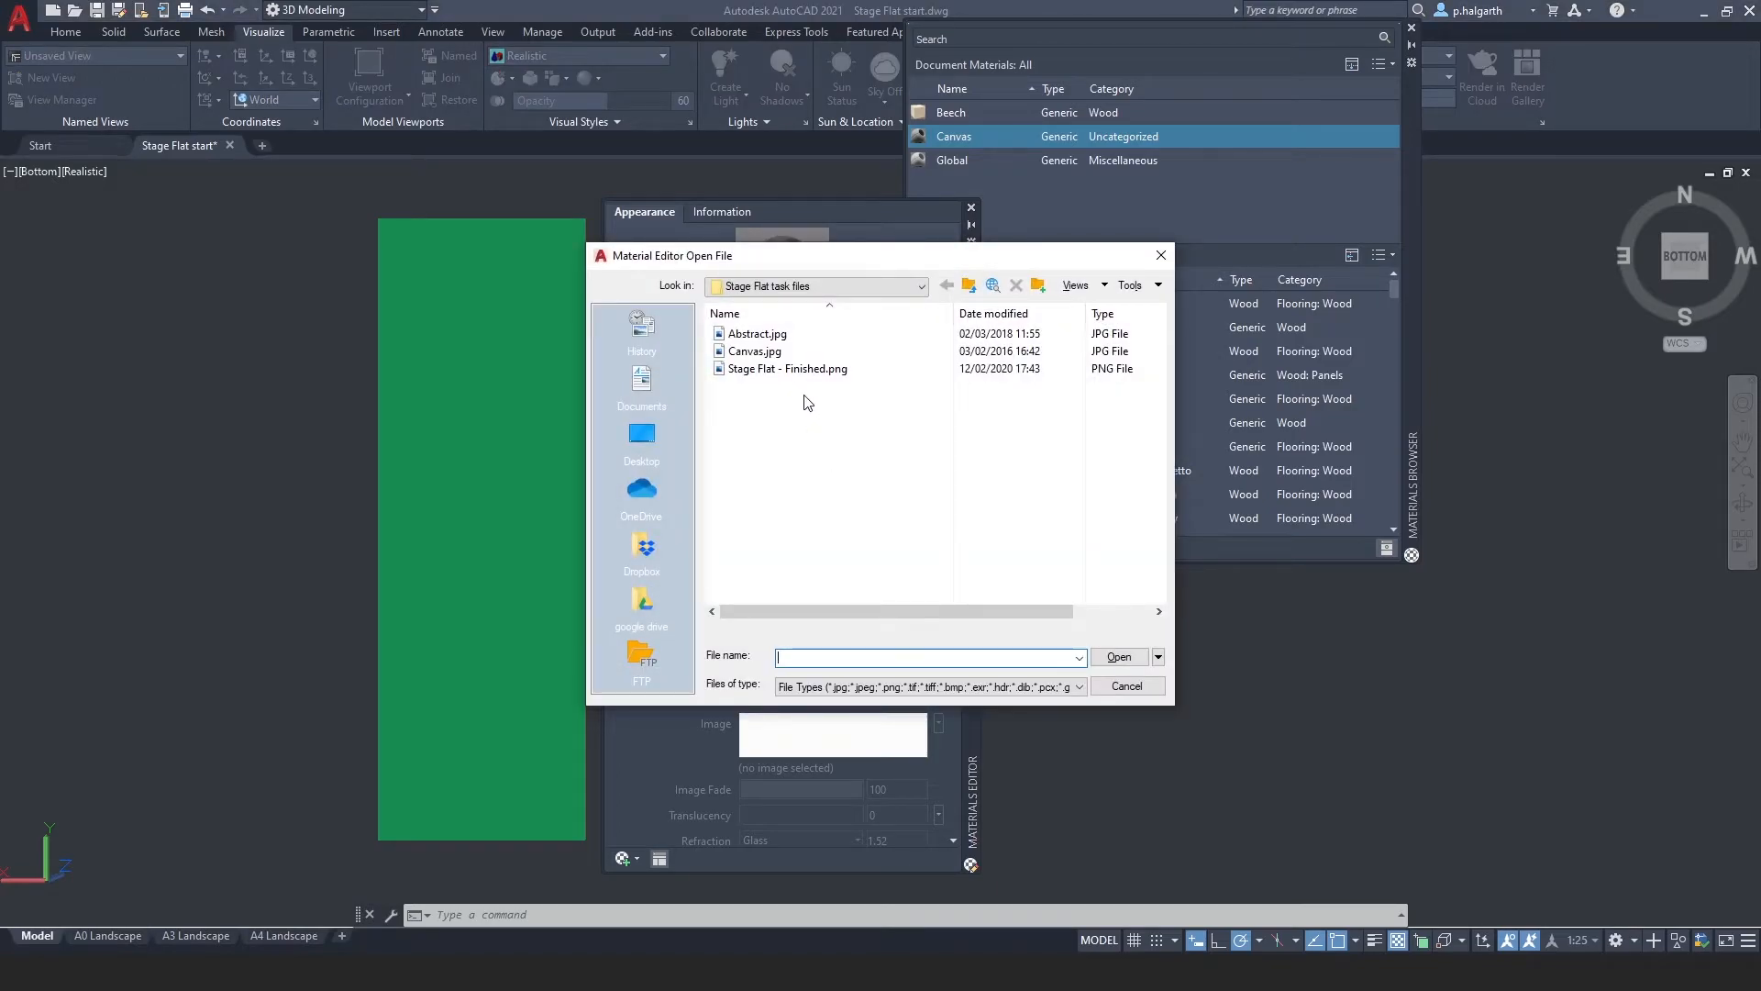
click(754, 335)
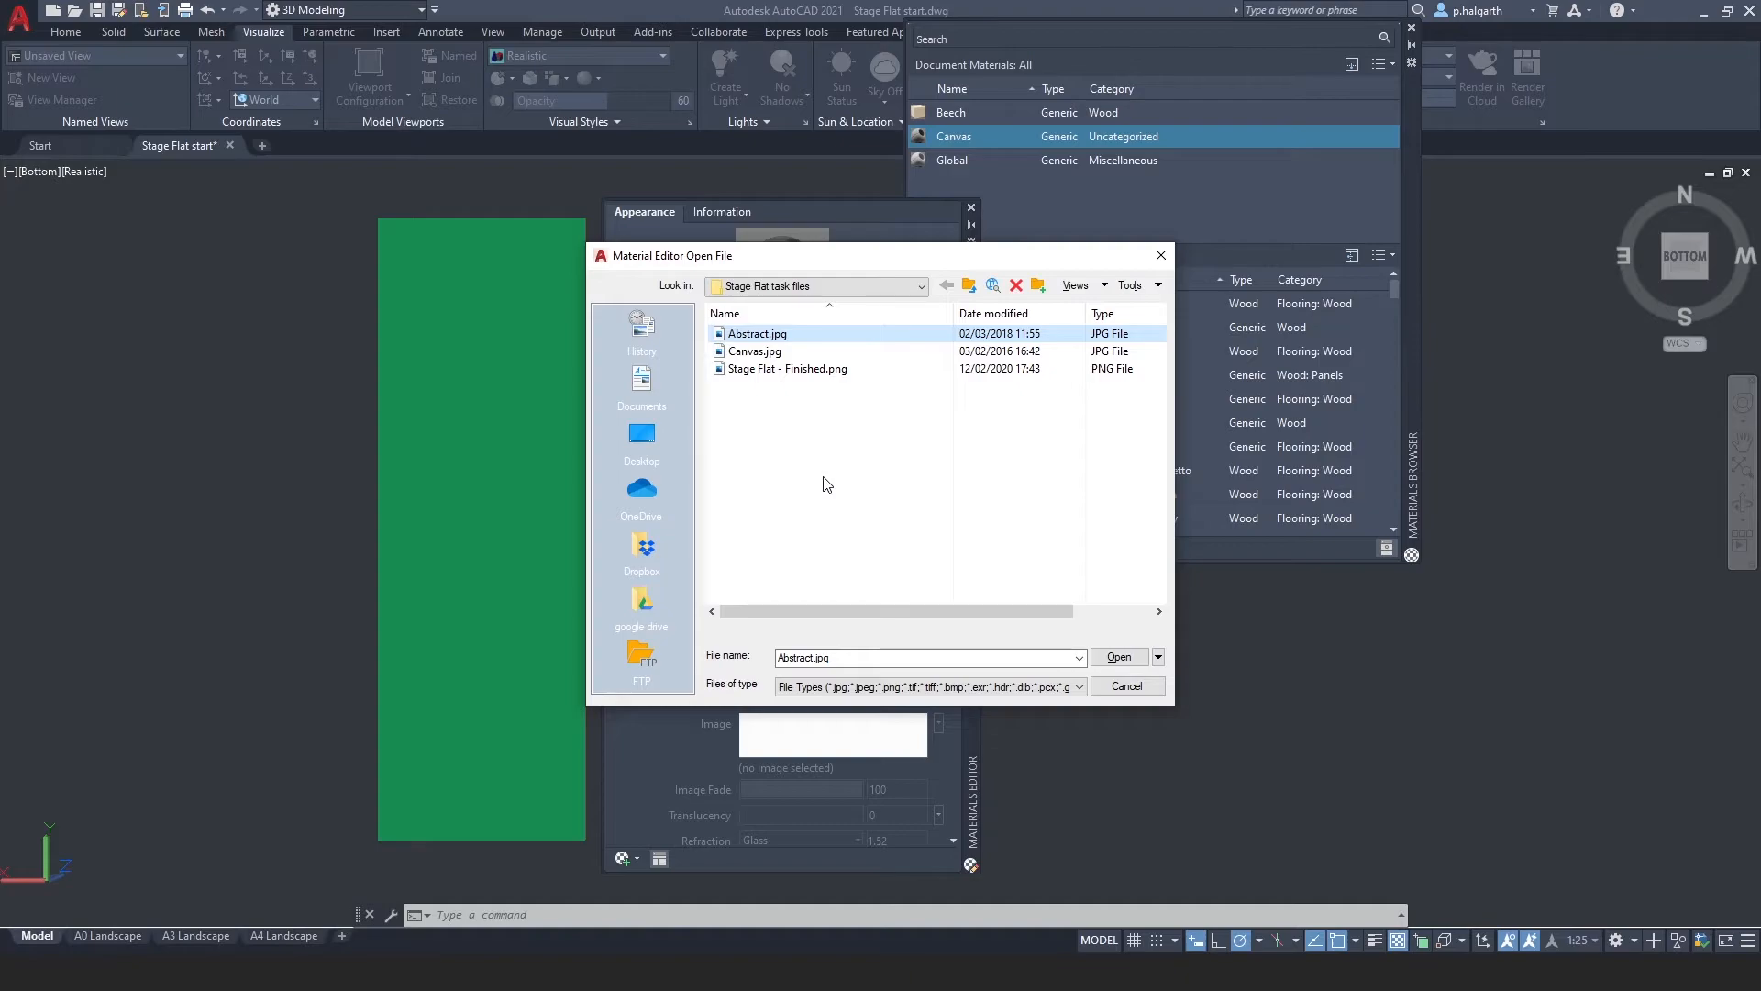
click(1073, 688)
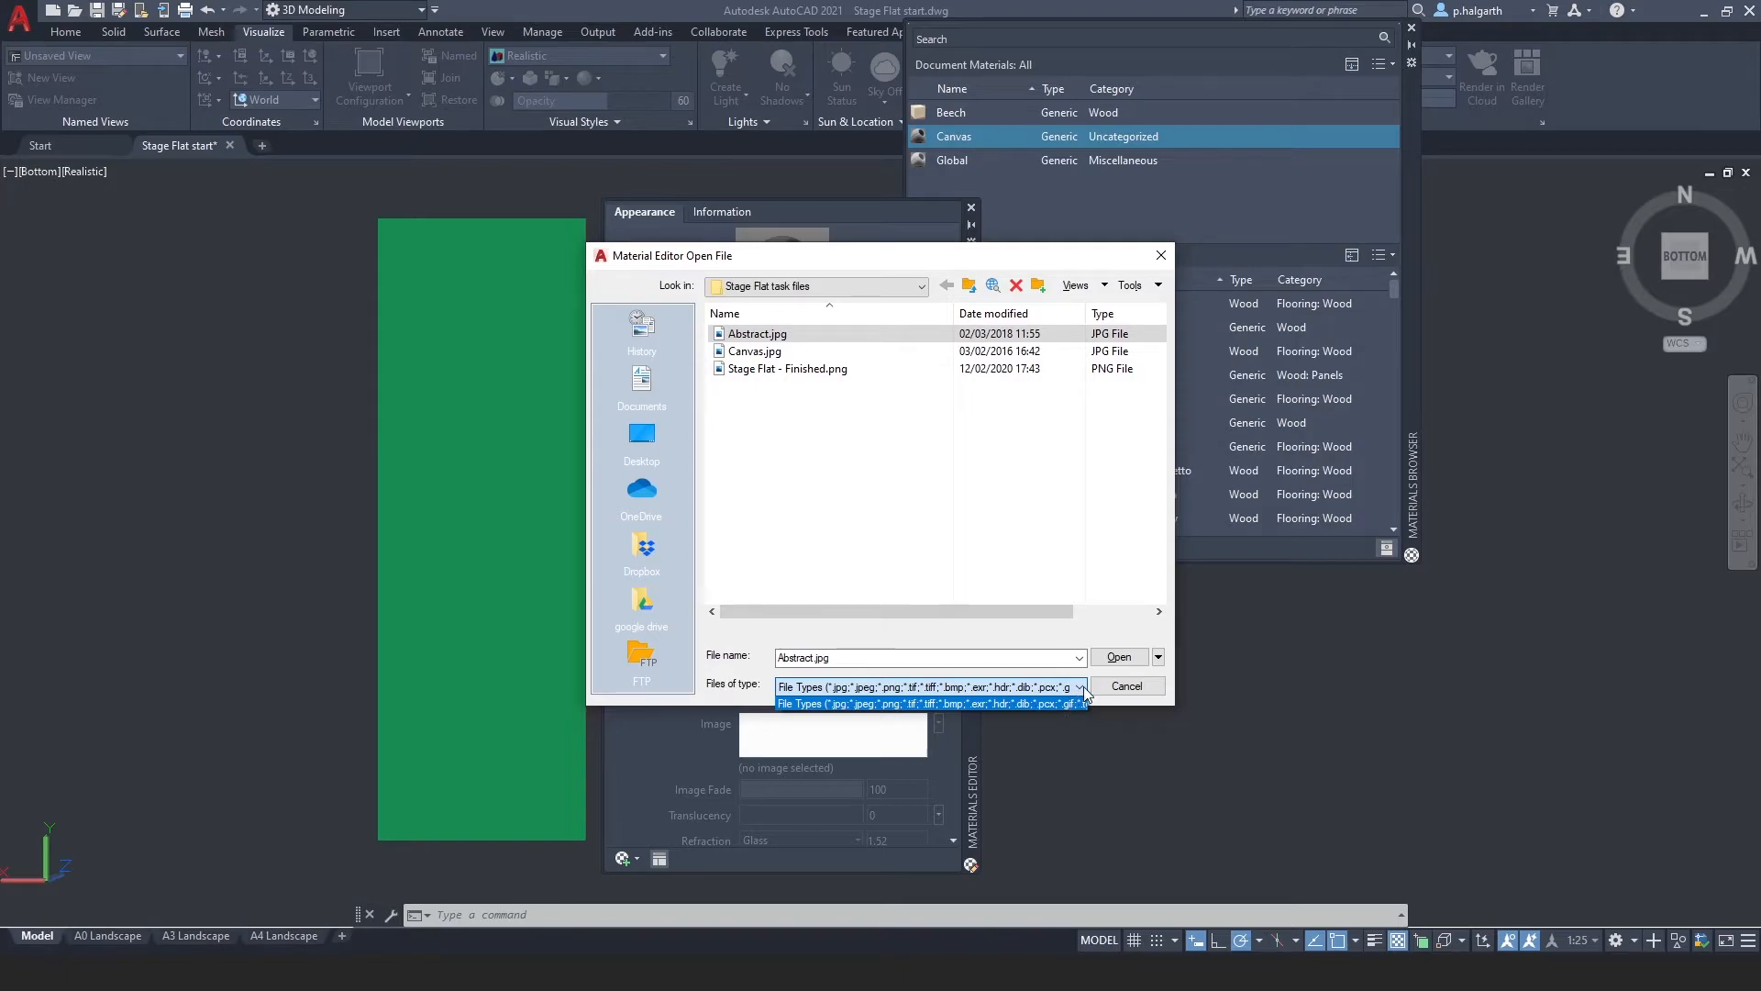
click(1070, 703)
click(889, 334)
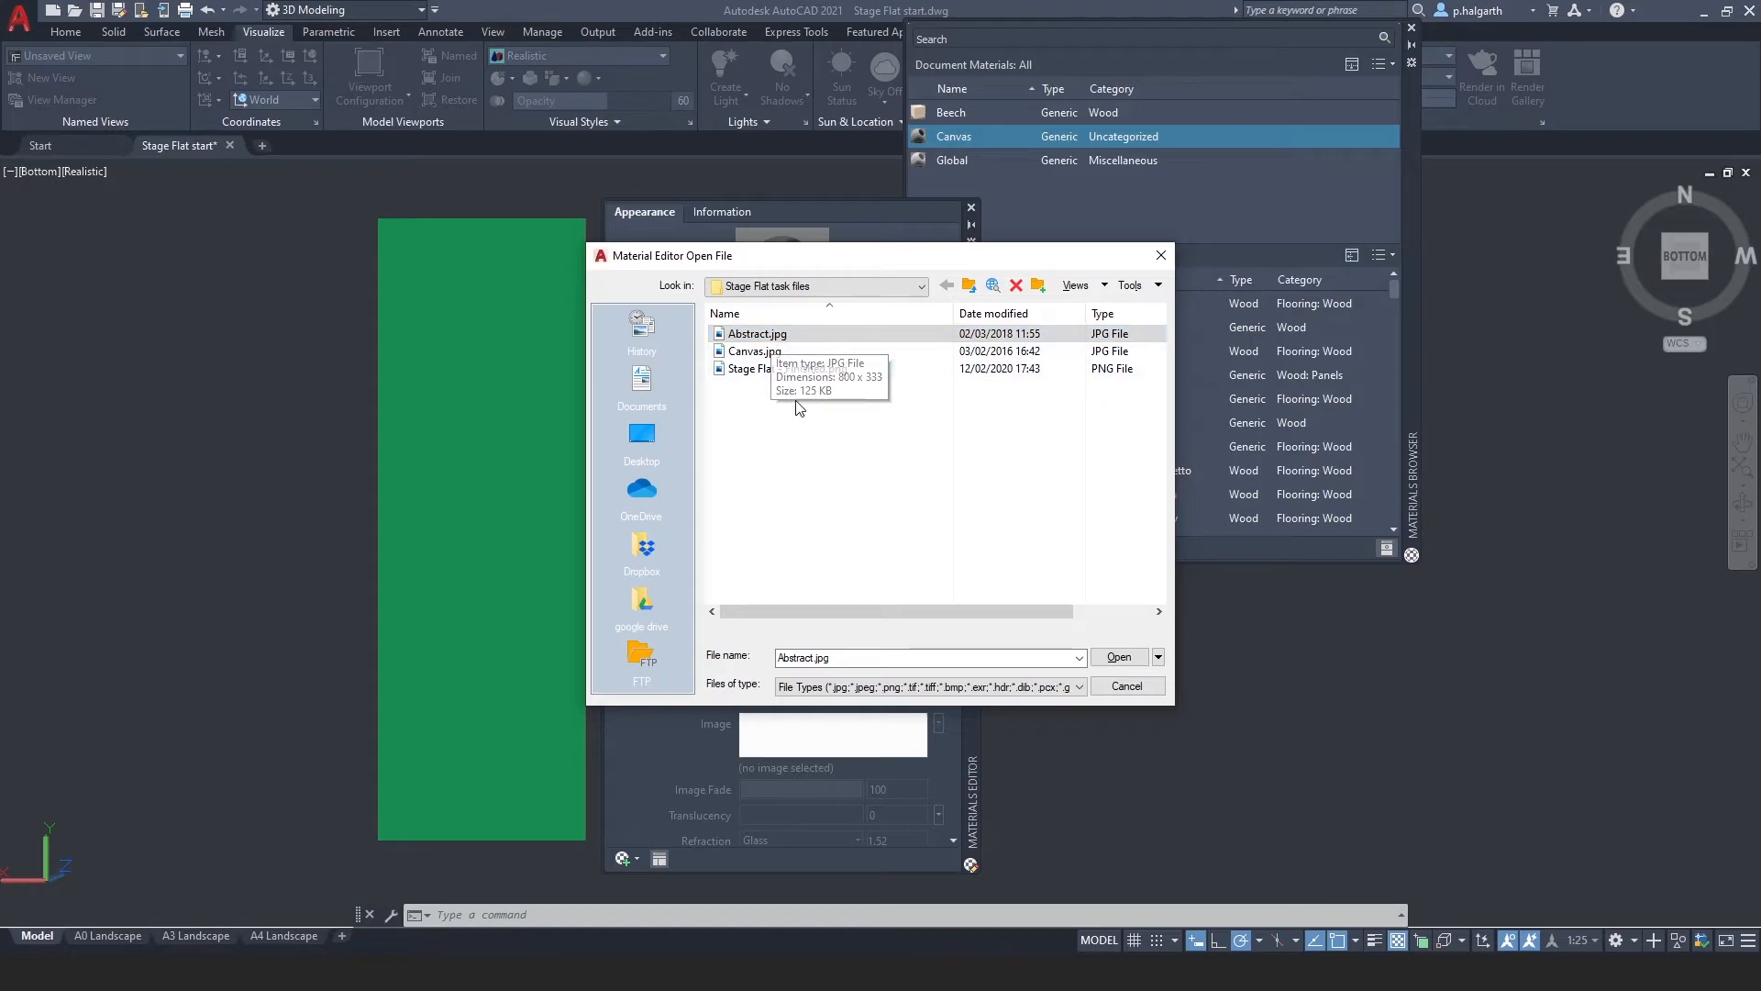
click(1119, 657)
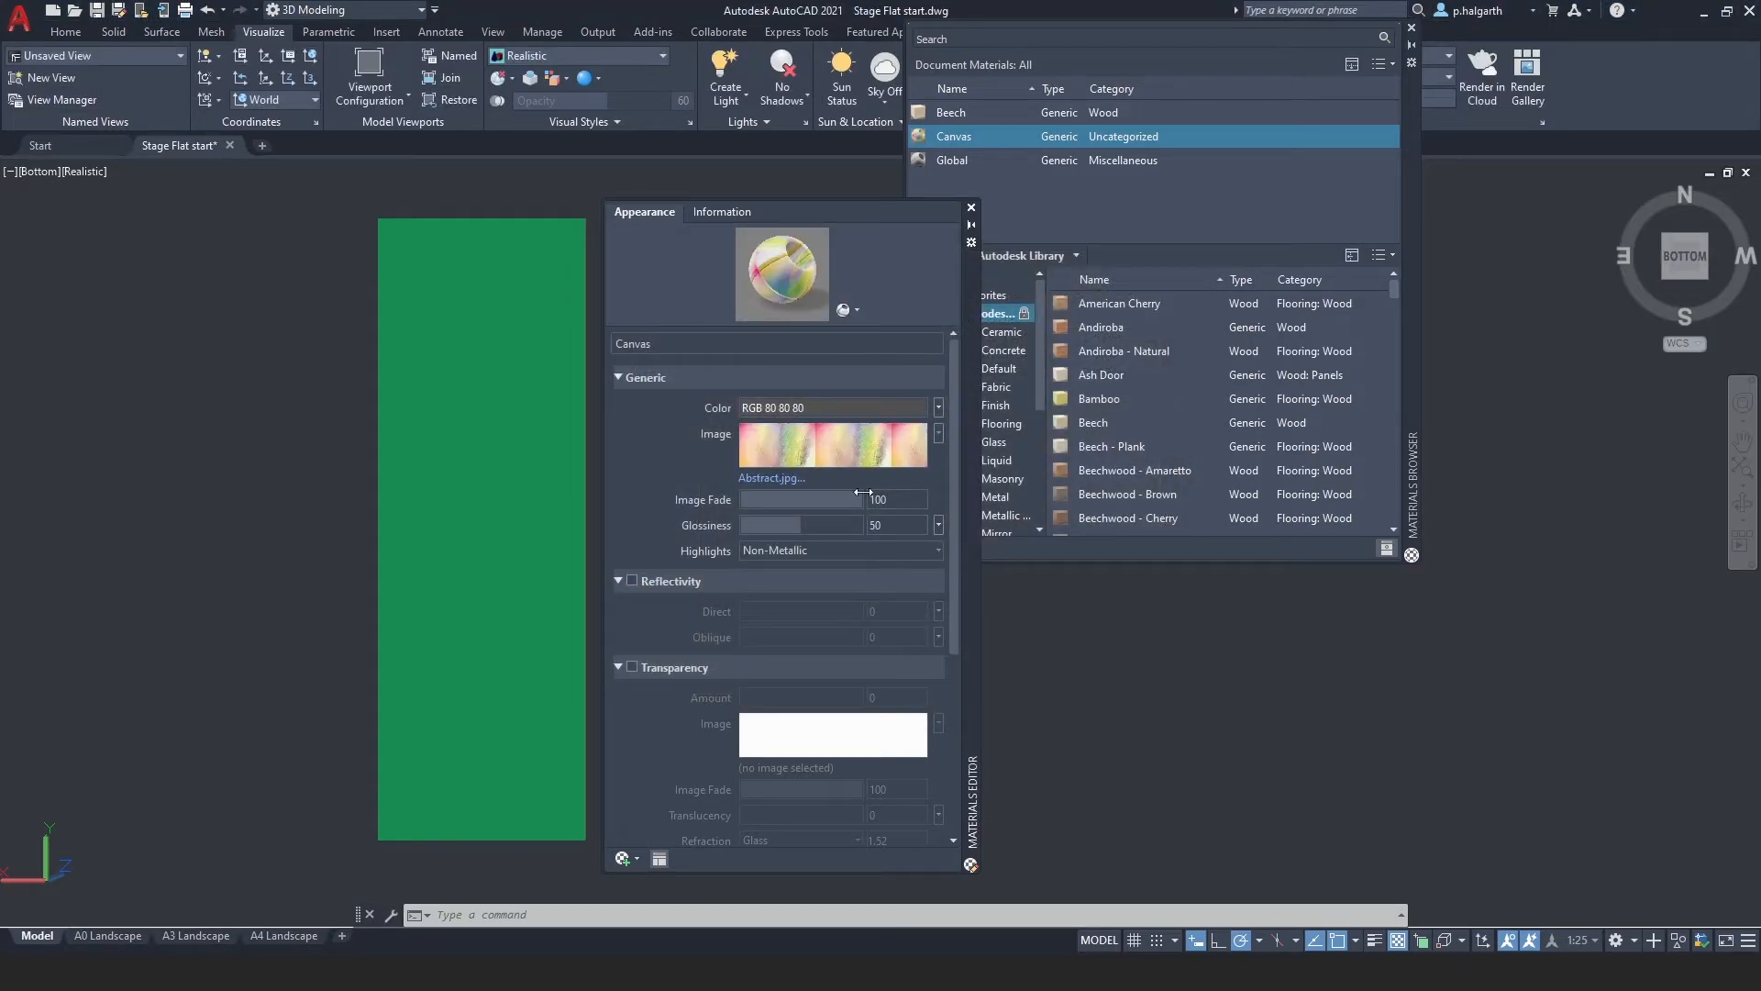
mouse_move(771, 446)
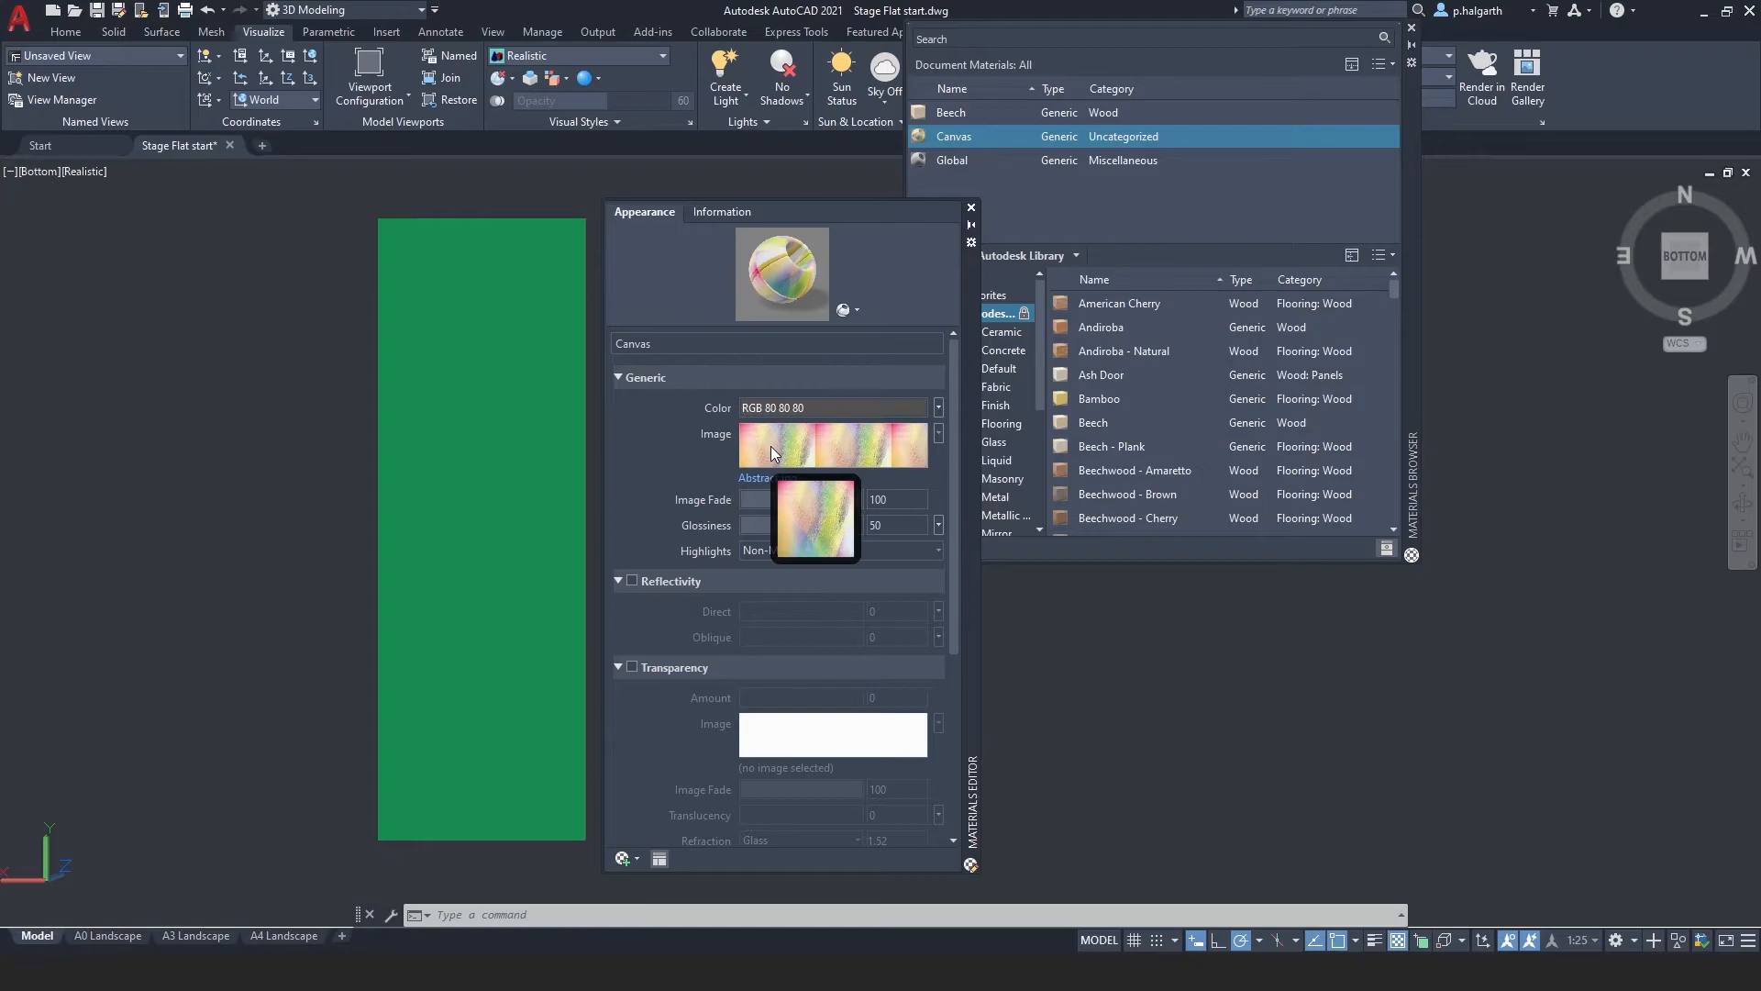
click(969, 207)
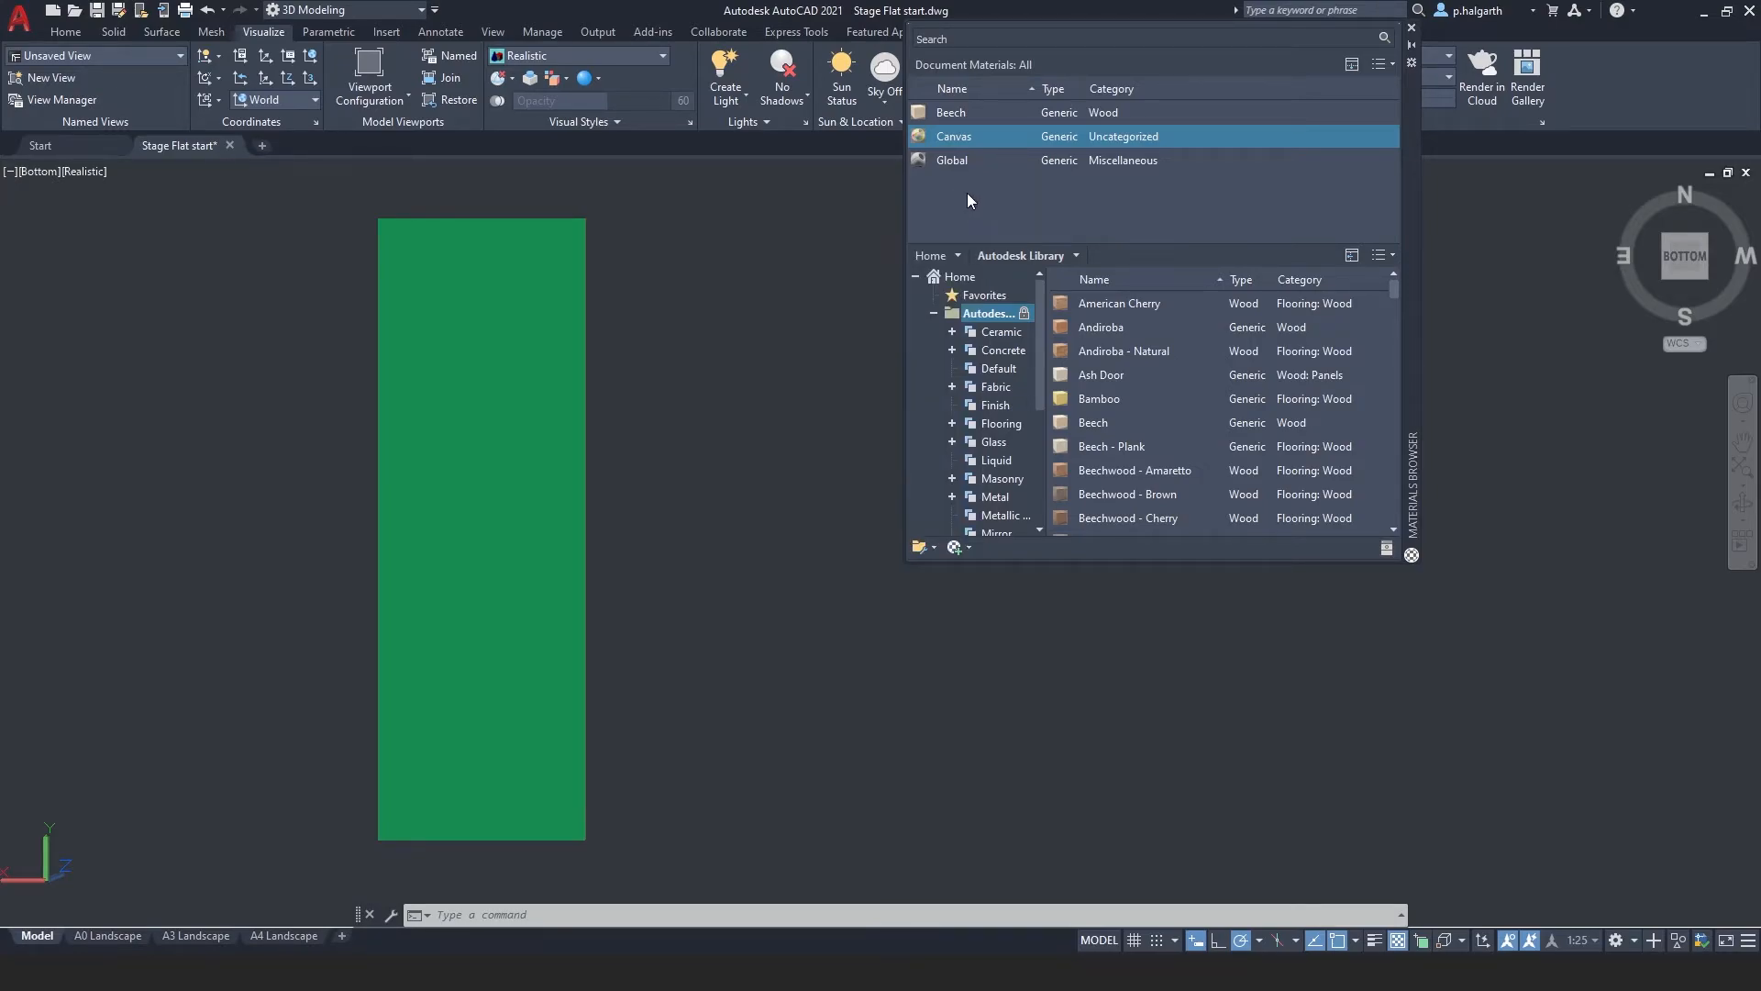
Assign the Canvas material to the flat's canvas face.
drag(950, 138, 891, 165)
drag(382, 392, 412, 380)
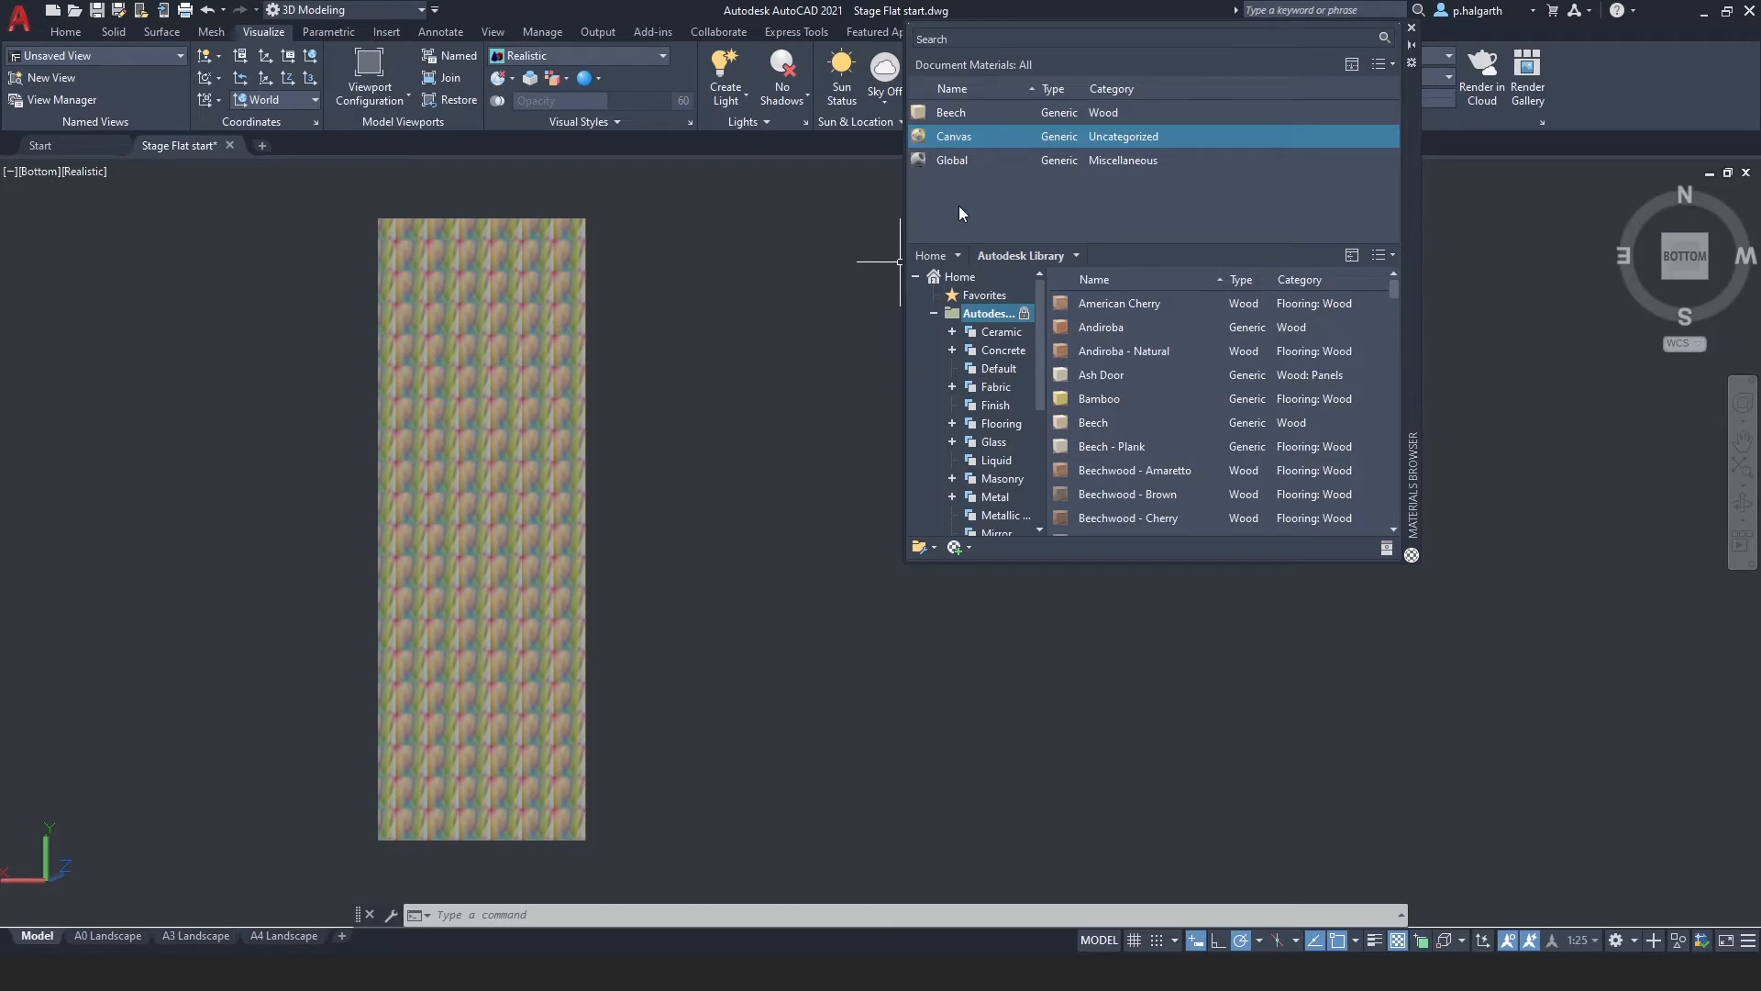
Reopen the Canvas material, edit its image texture, and unlink the width and height of the sample size in the Scale settings.
double_click(949, 137)
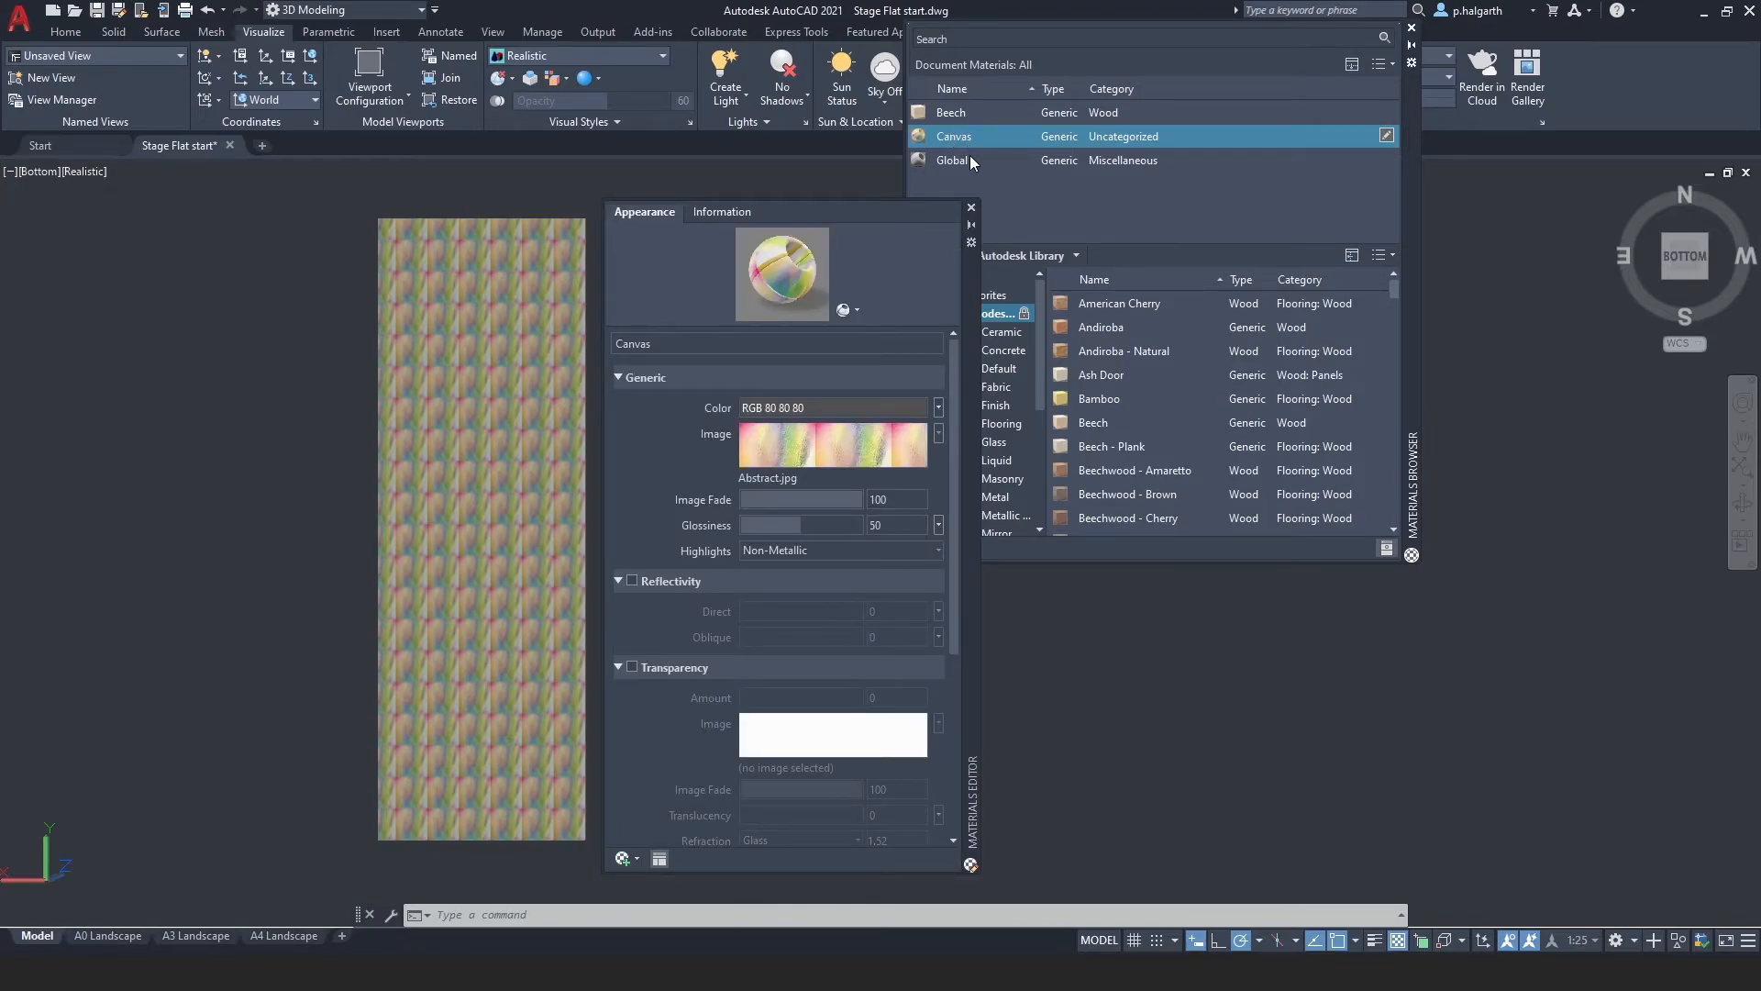
drag(967, 279, 974, 243)
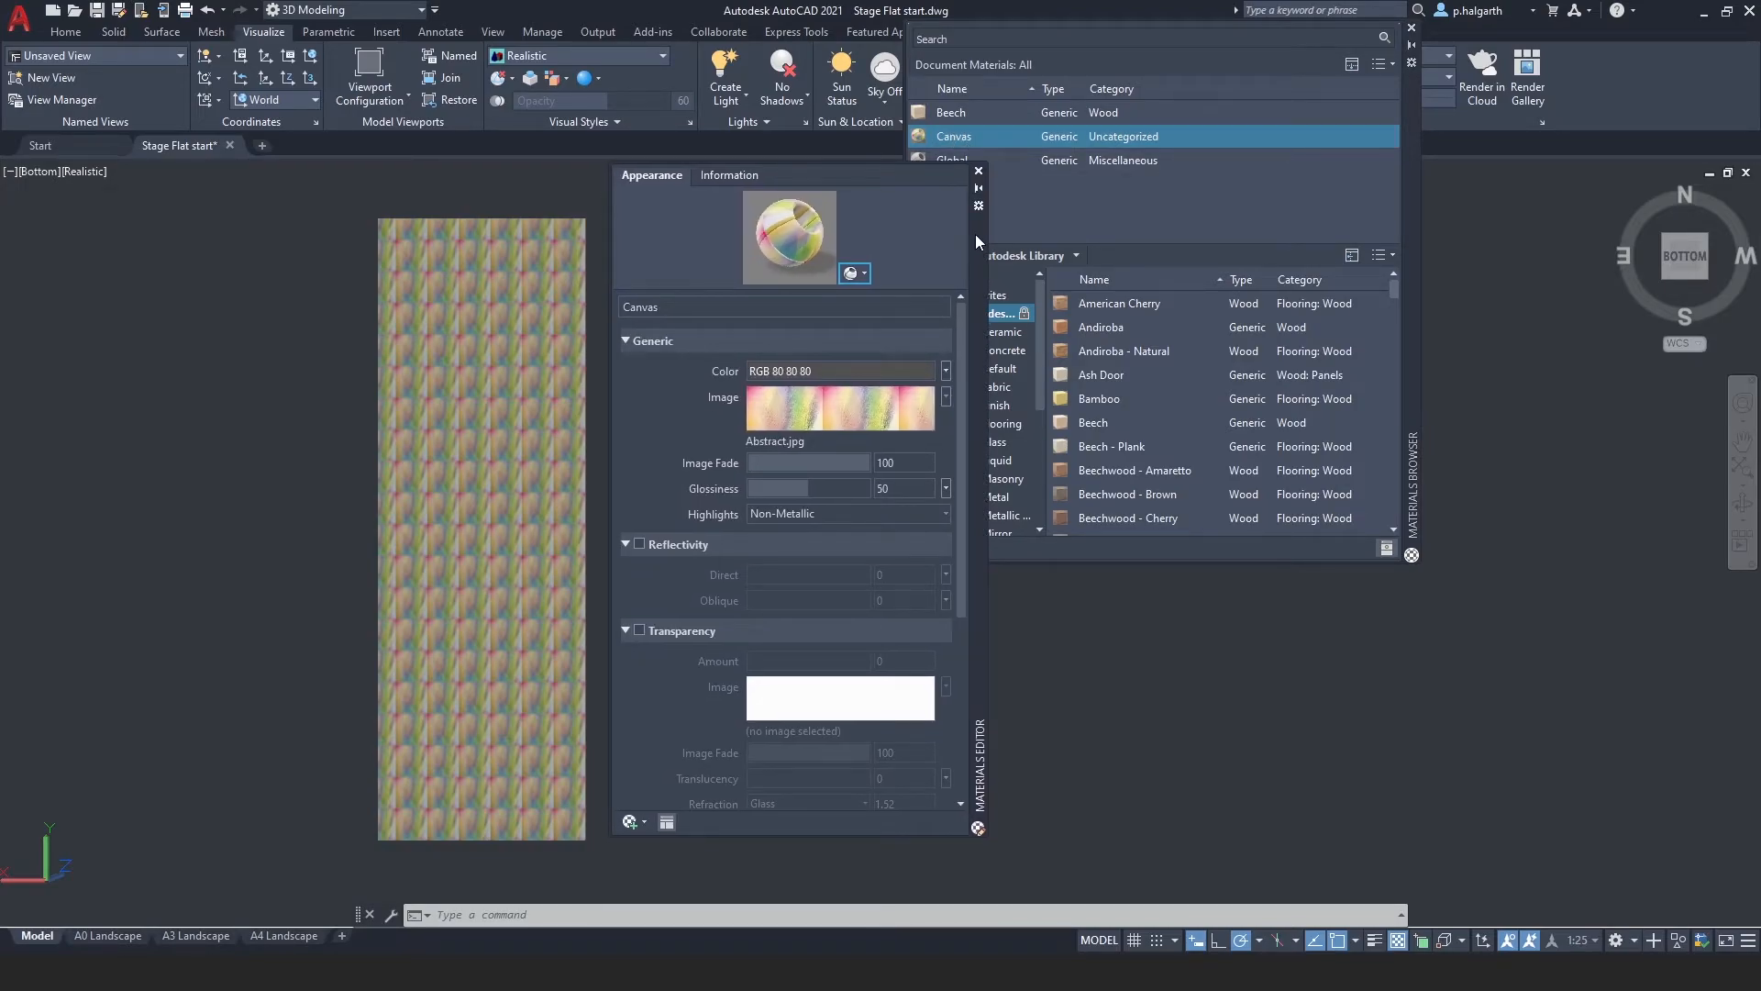
click(945, 398)
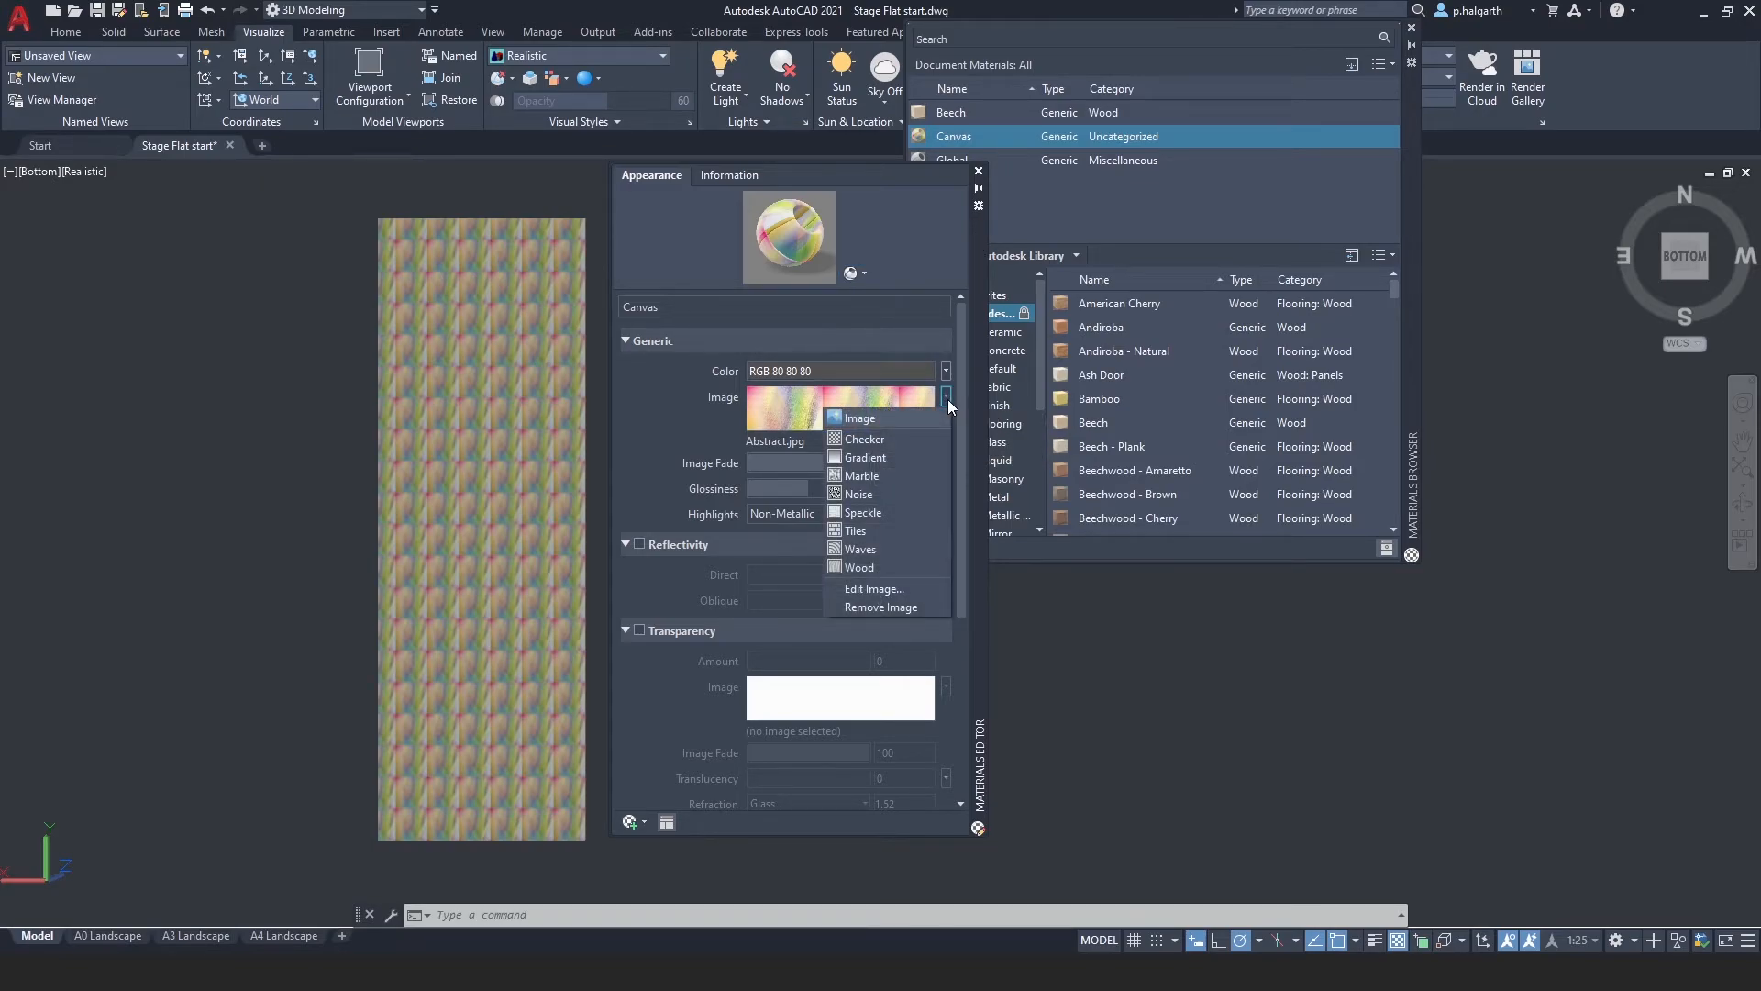
click(885, 587)
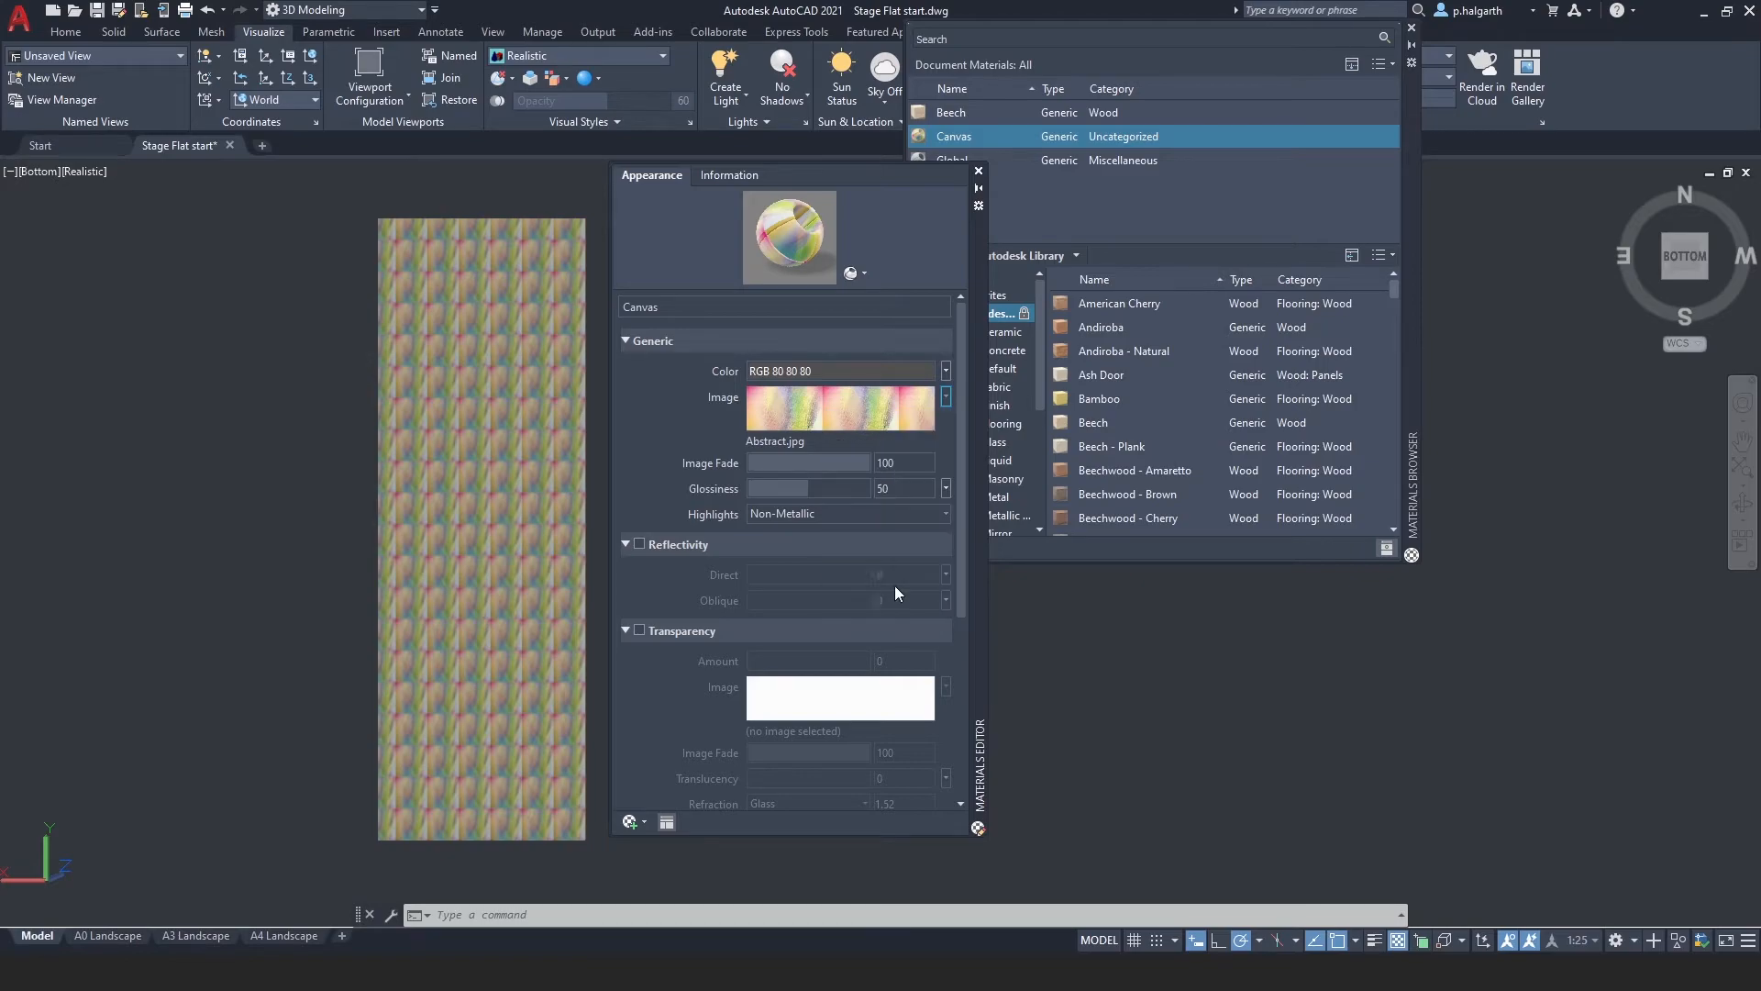
drag(696, 549, 856, 503)
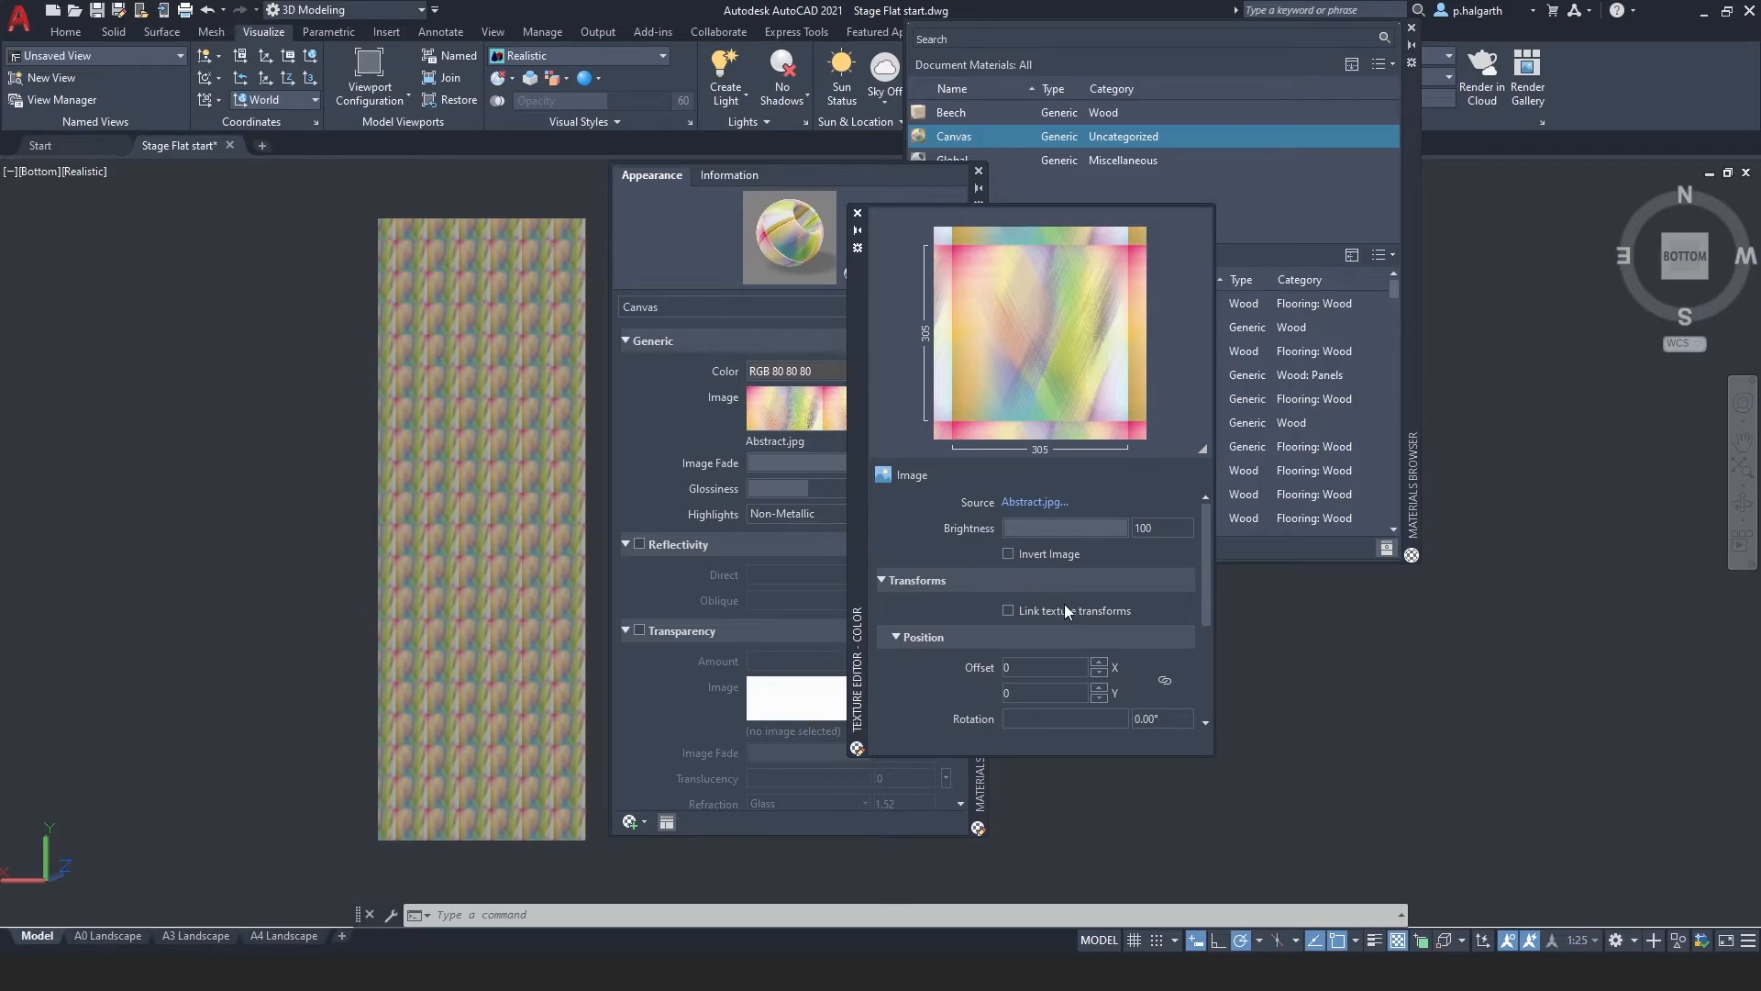
drag(1207, 600, 1215, 676)
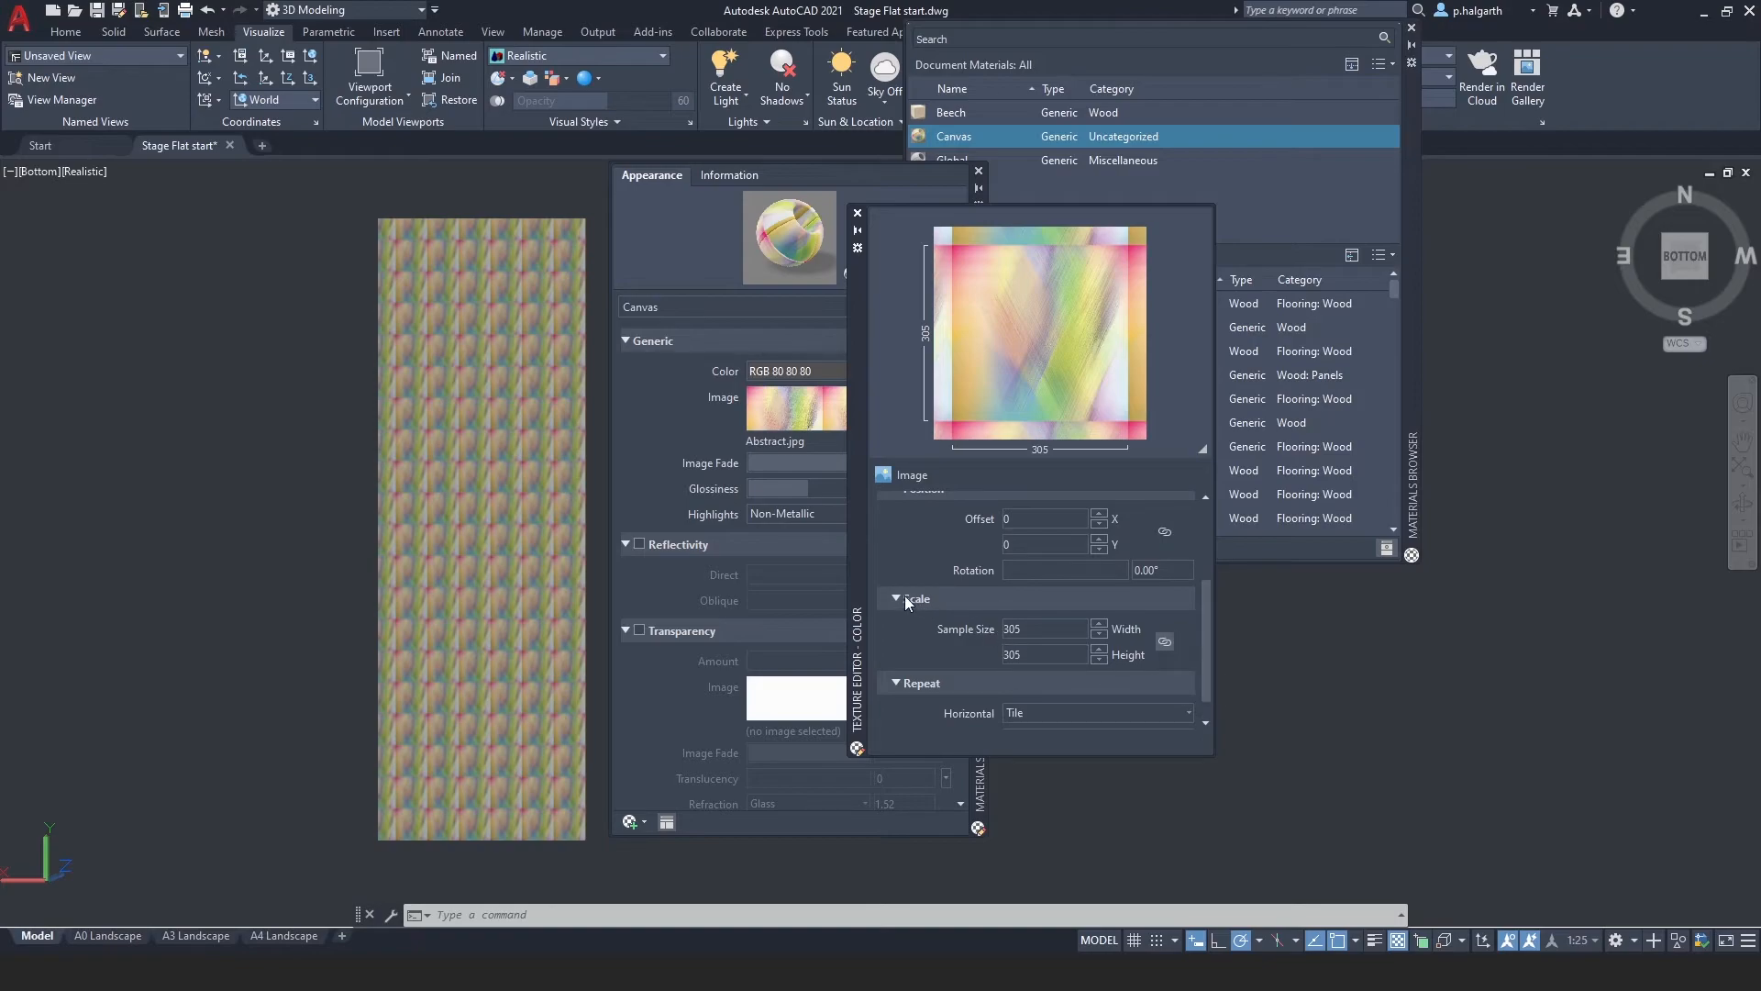
click(1165, 642)
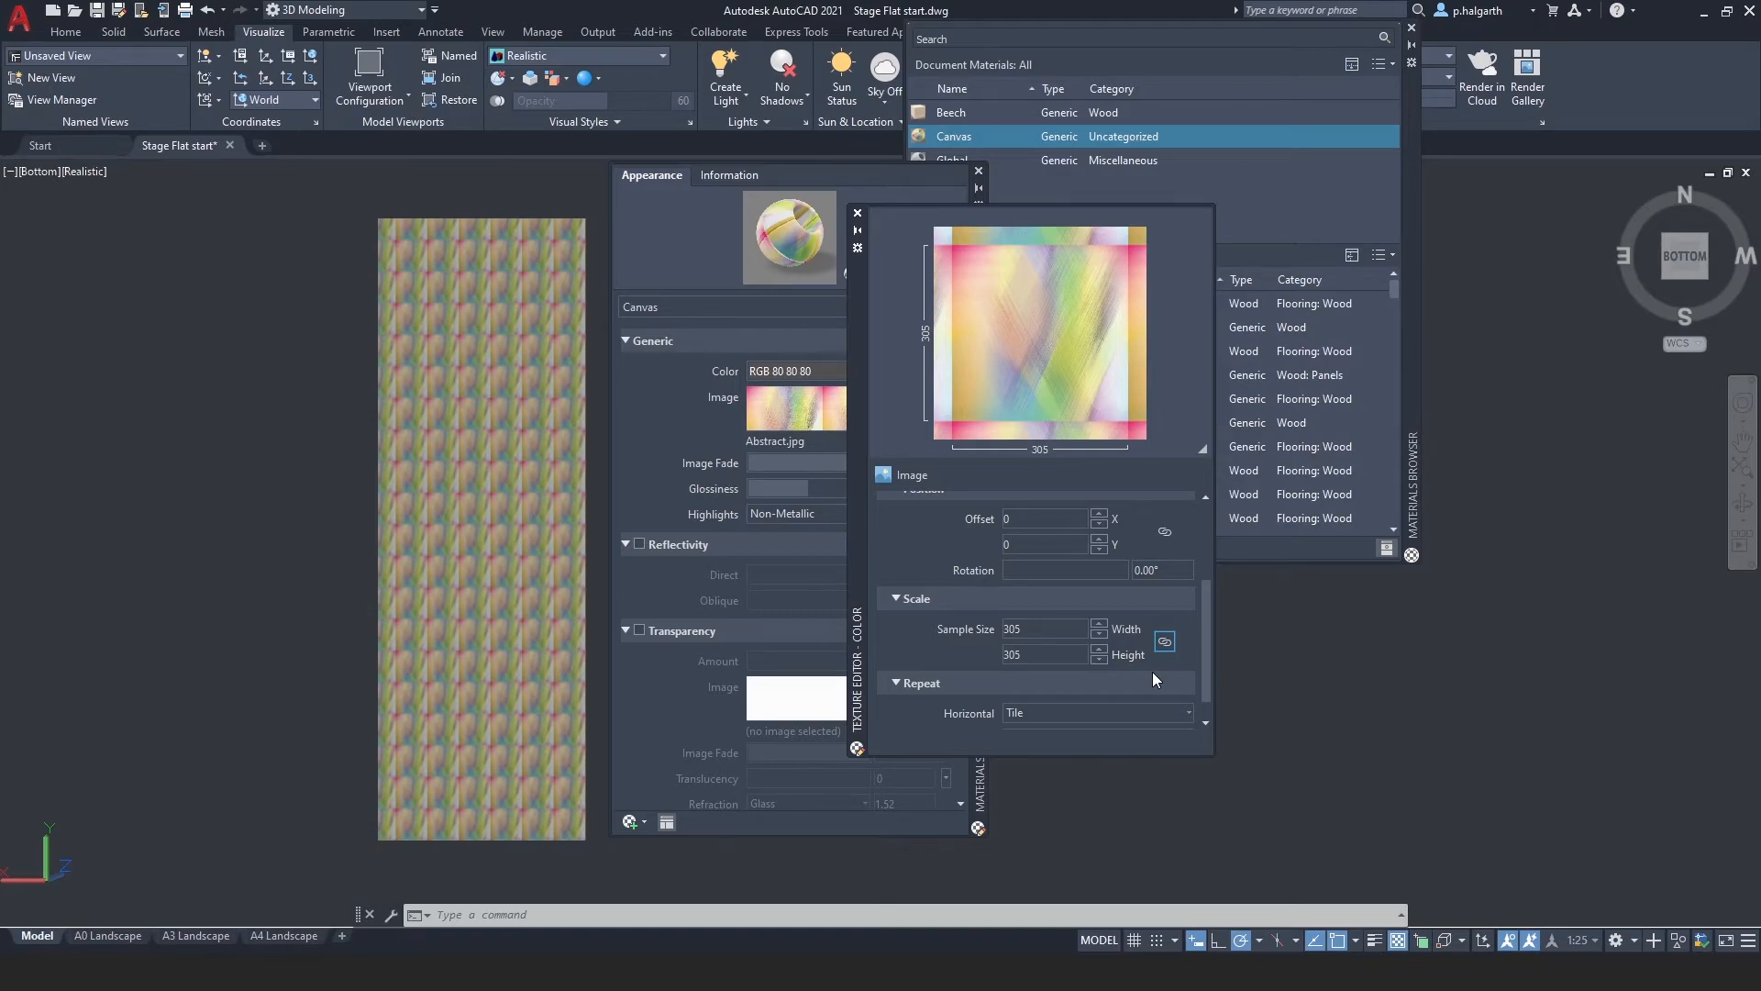
Set the texture's sample size to 2000 mm wide and 6000 mm high, and close the texture and material editors.
double_click(1036, 631)
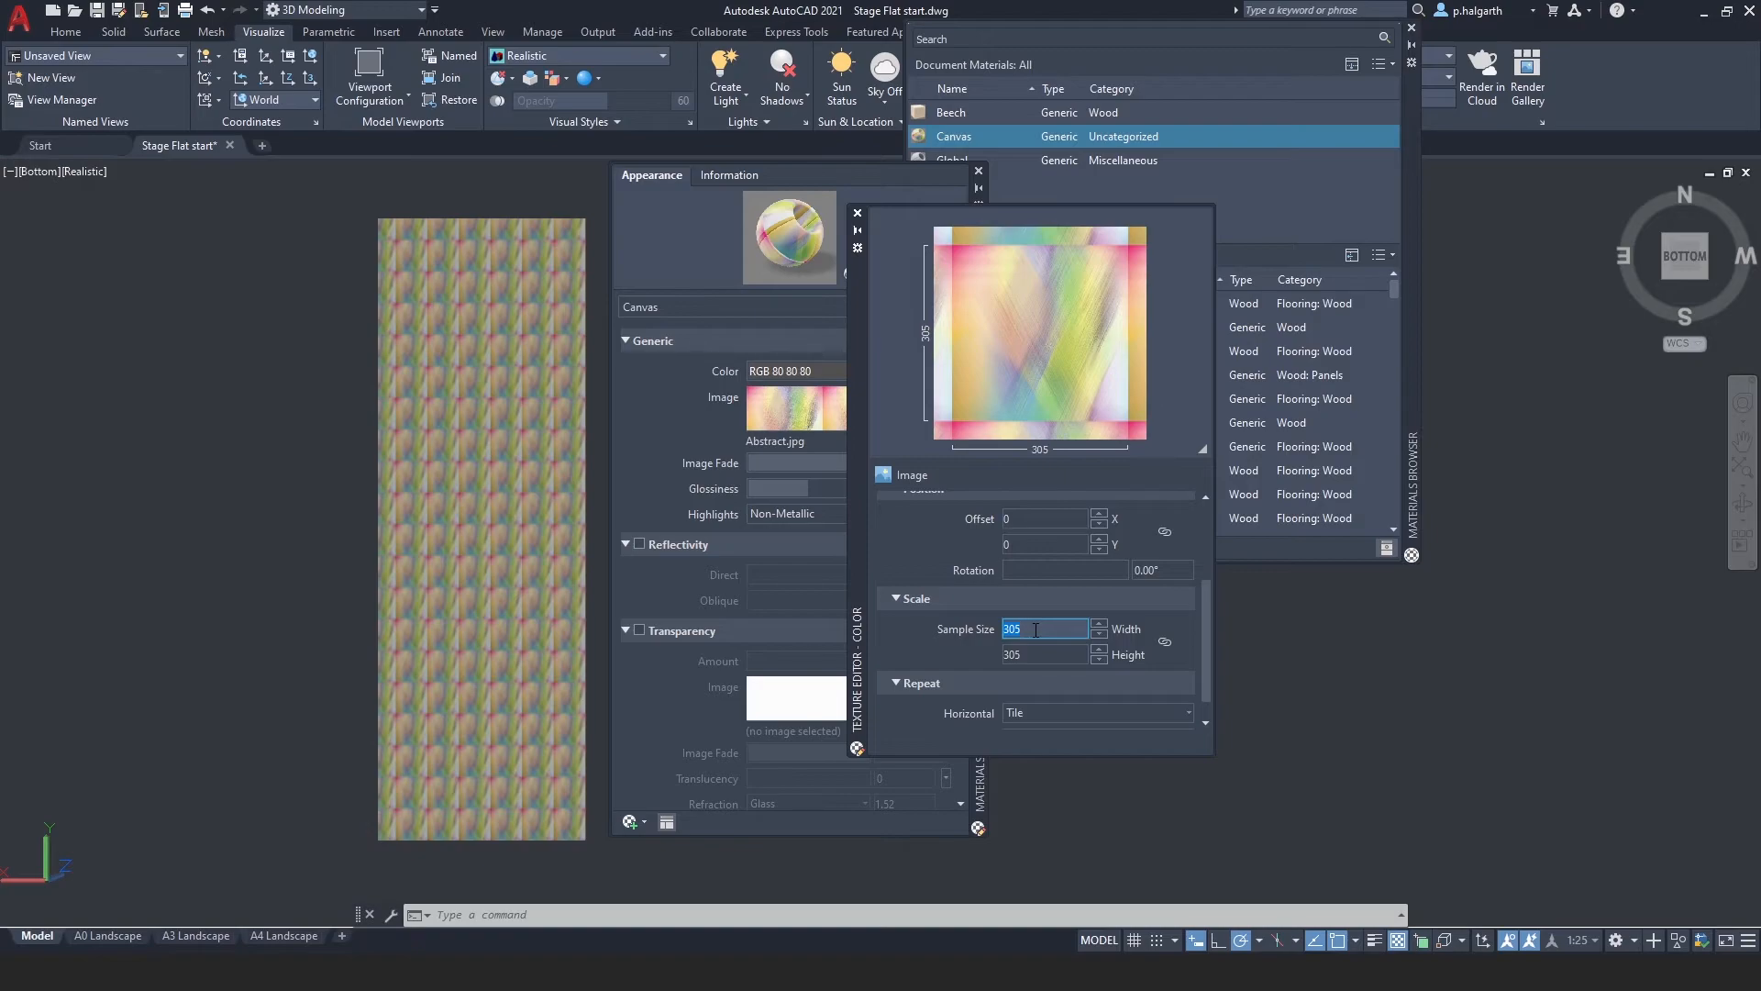
text(2000mm)
key(Return)
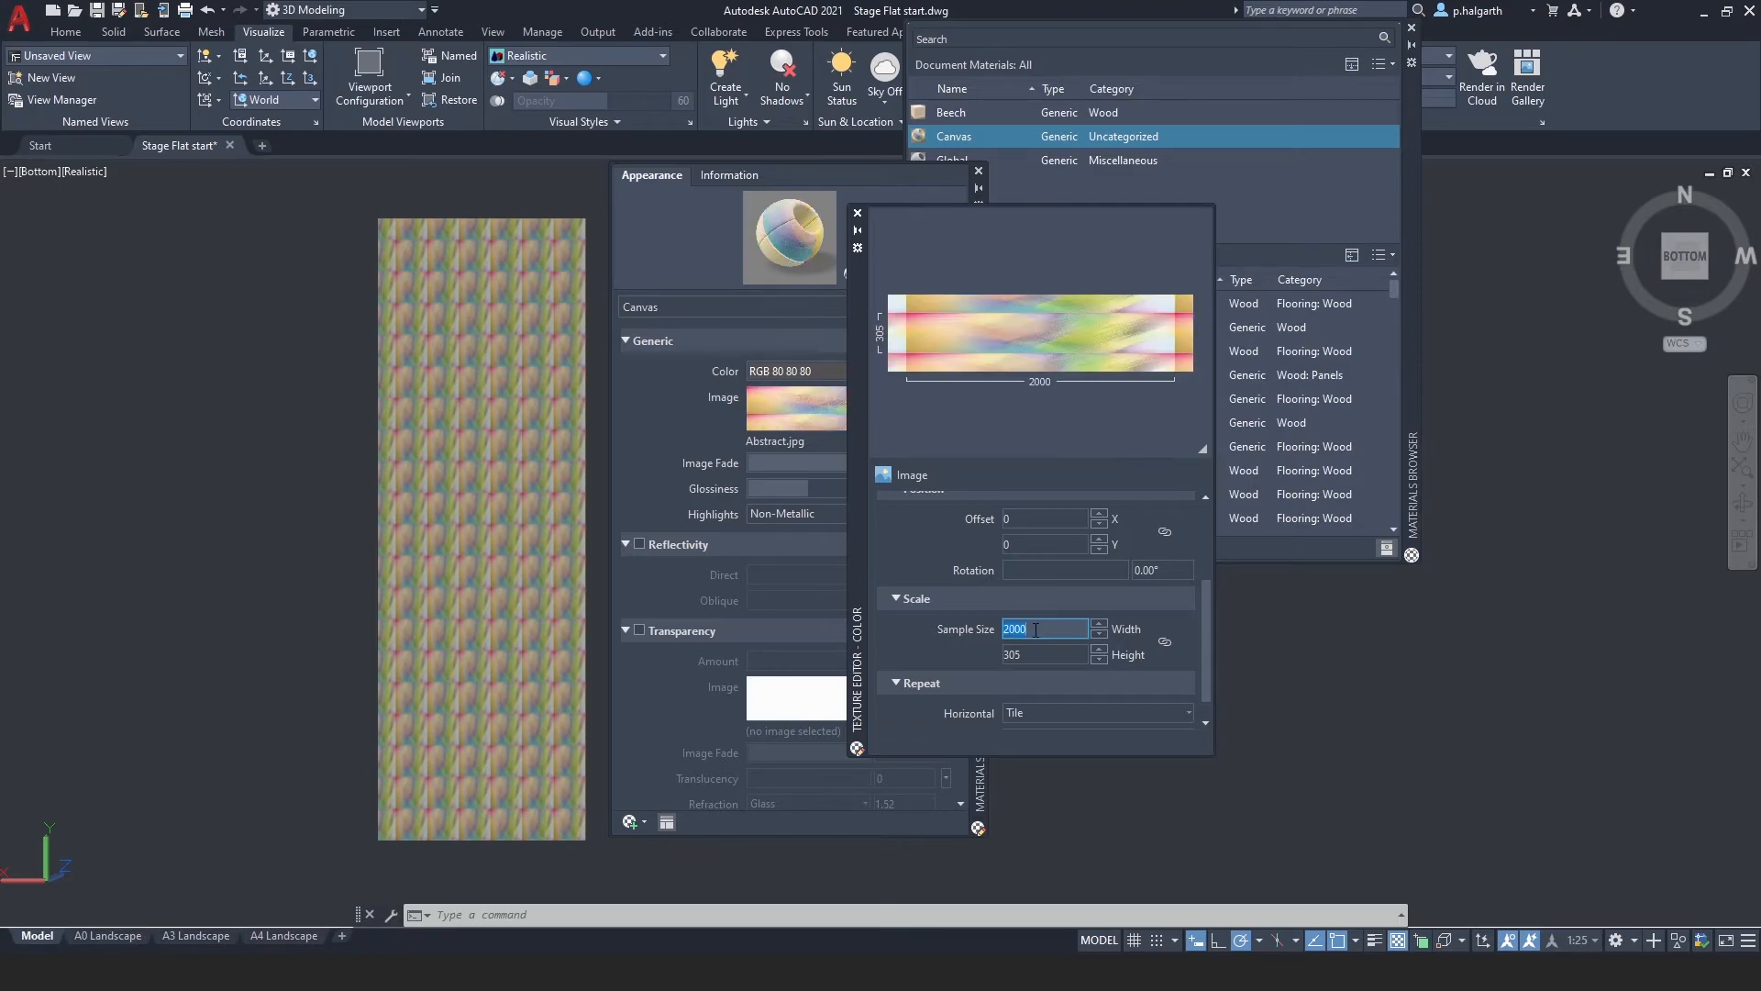
double_click(1029, 659)
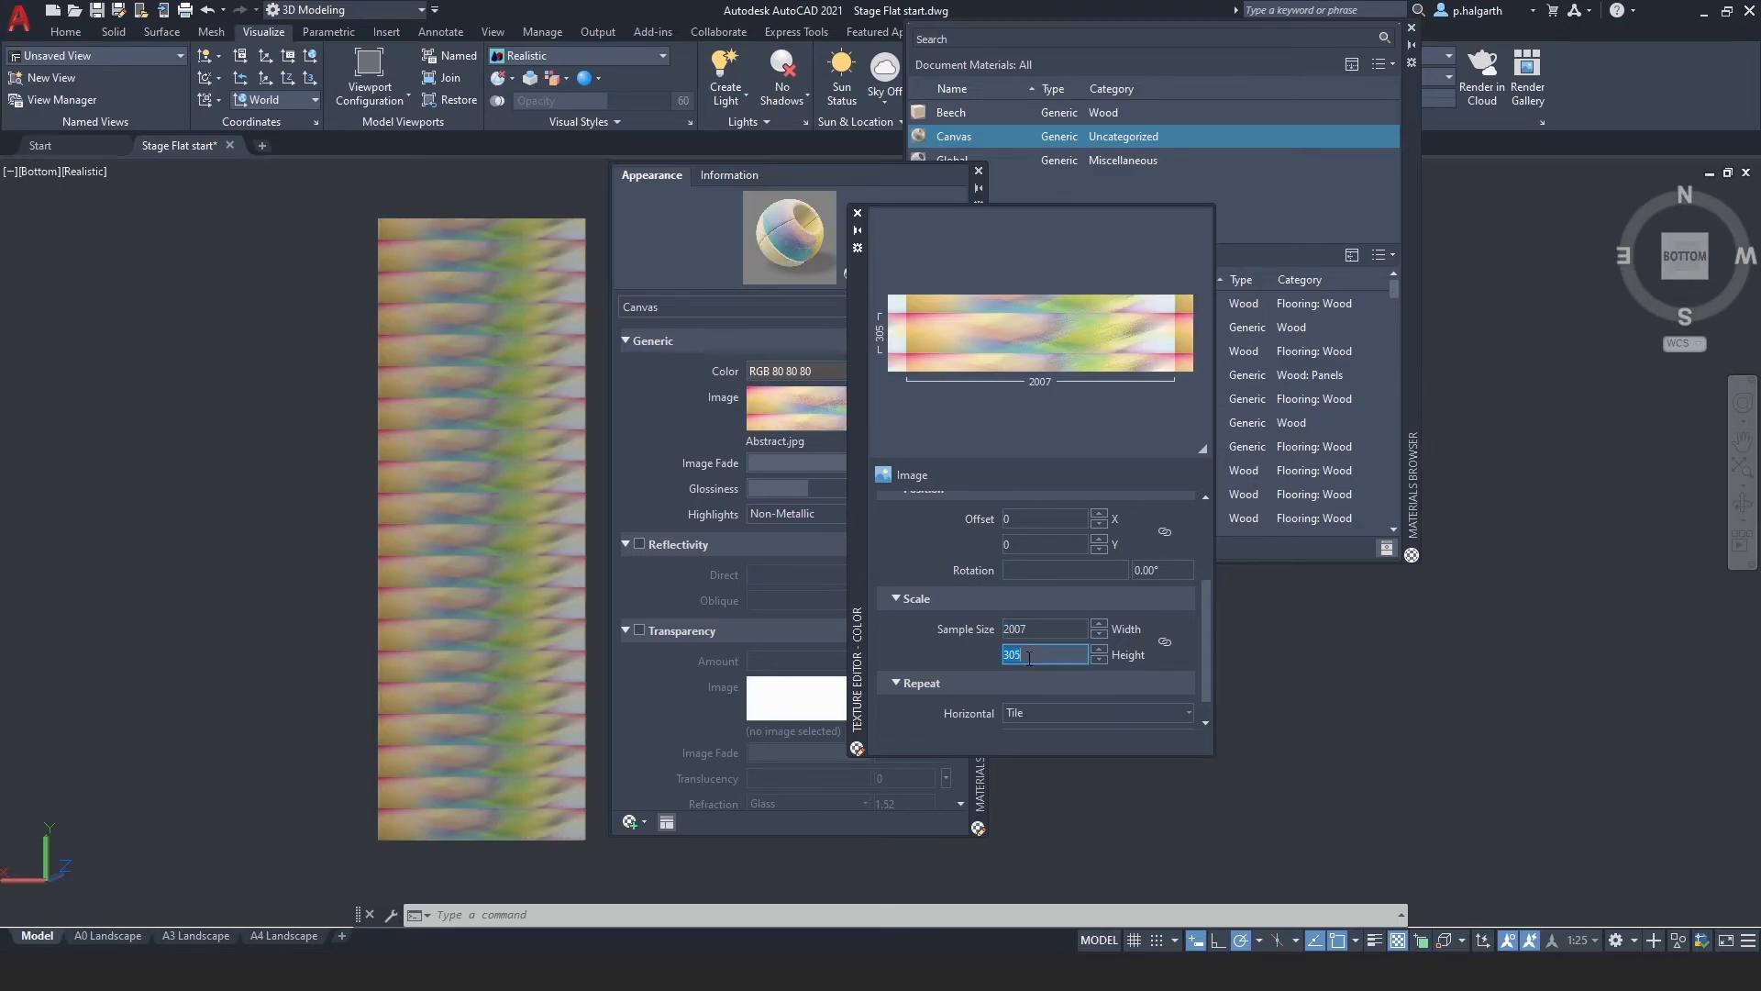
text(6000mm)
key(Return)
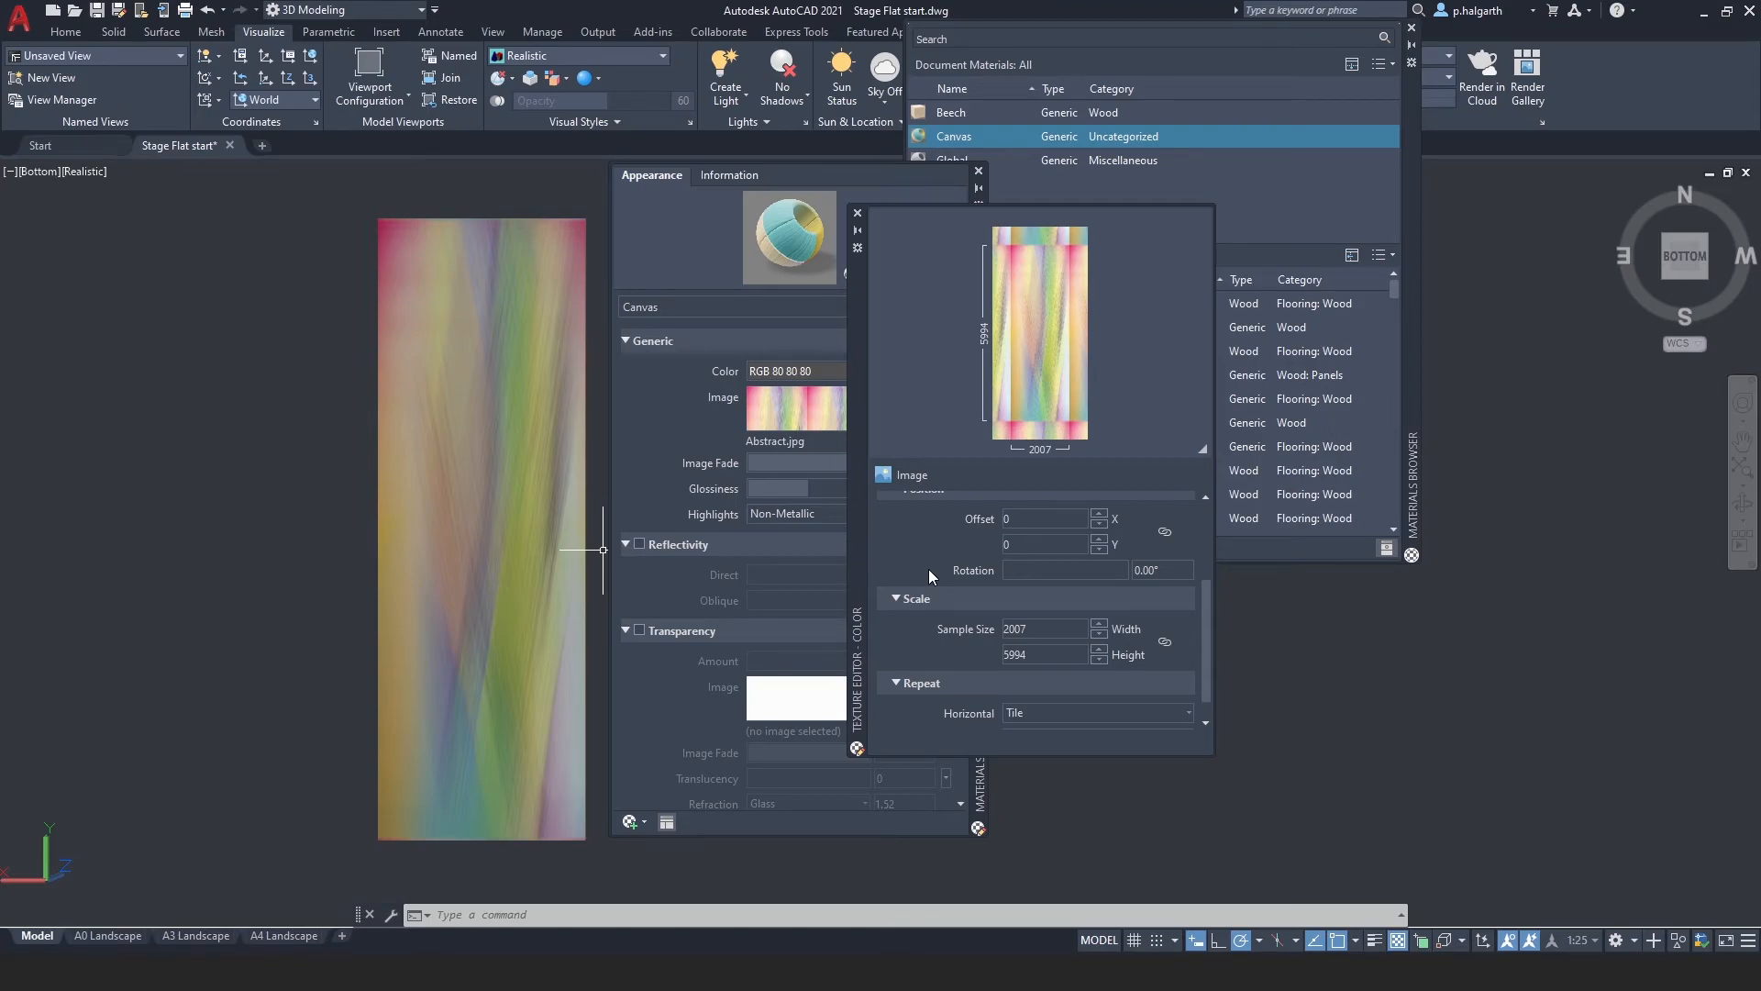
click(857, 213)
click(978, 170)
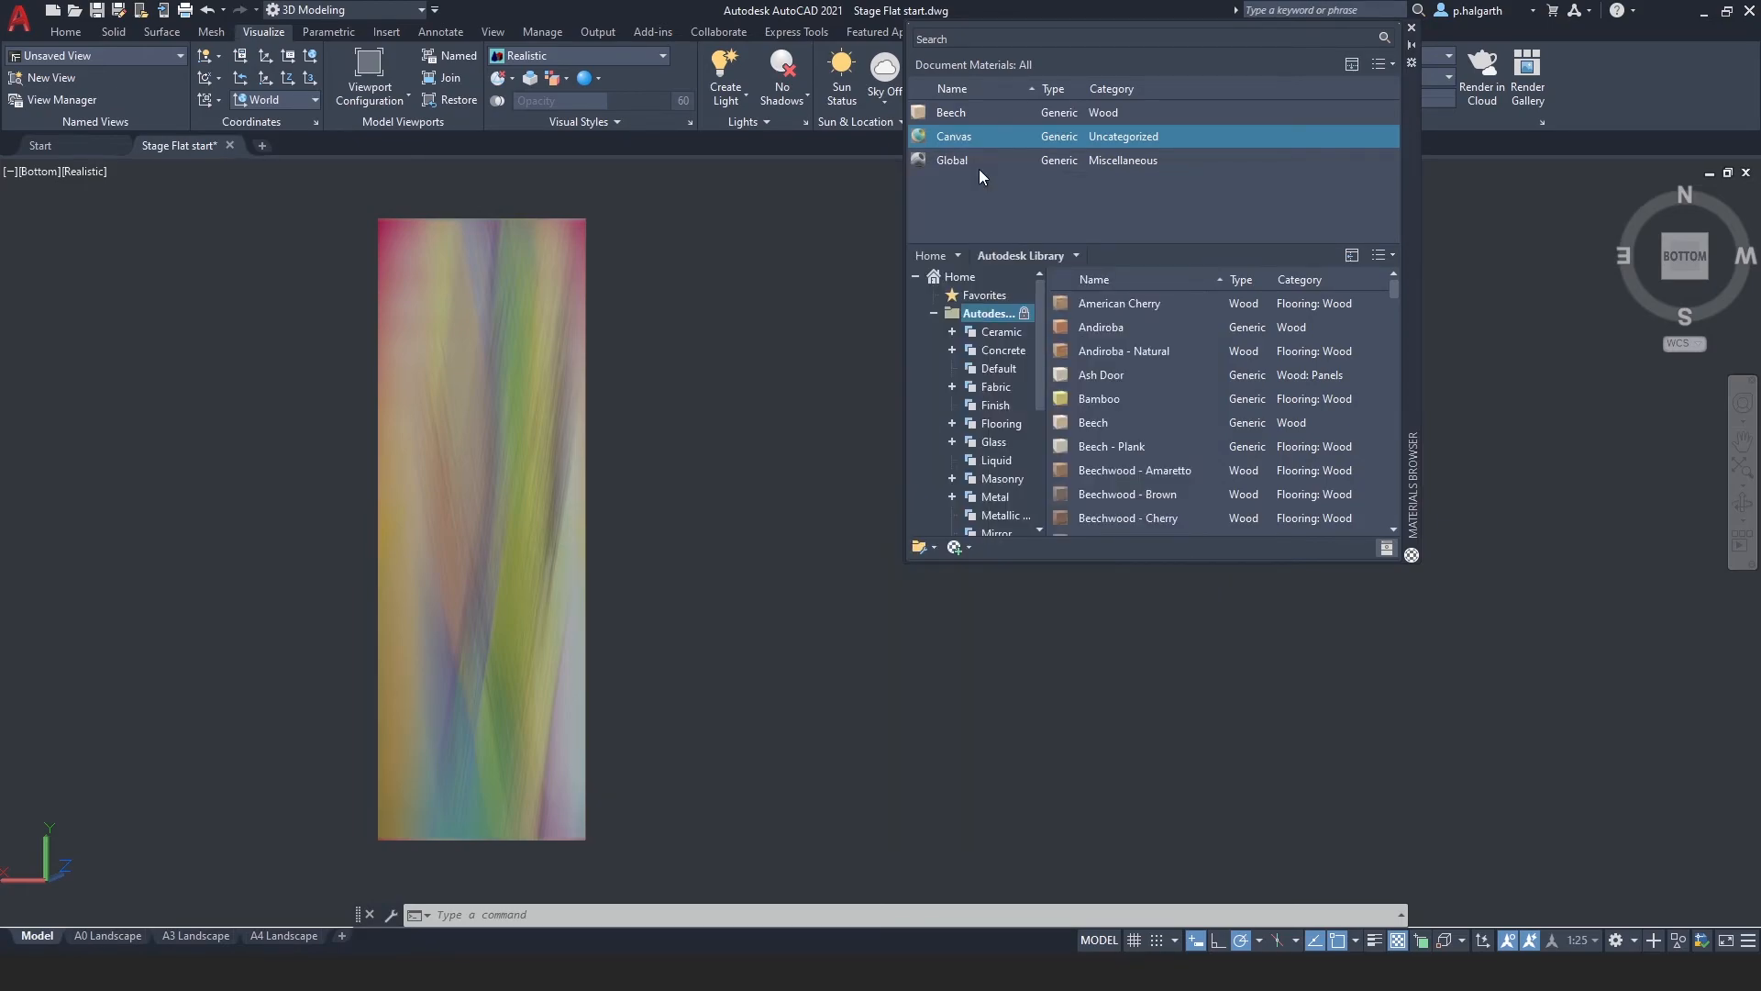
Examine the textured flat from an angled view above the frame, and review the Beech material's appearance settings, including Tint.
shift+middle_drag(692, 472, 435, 758)
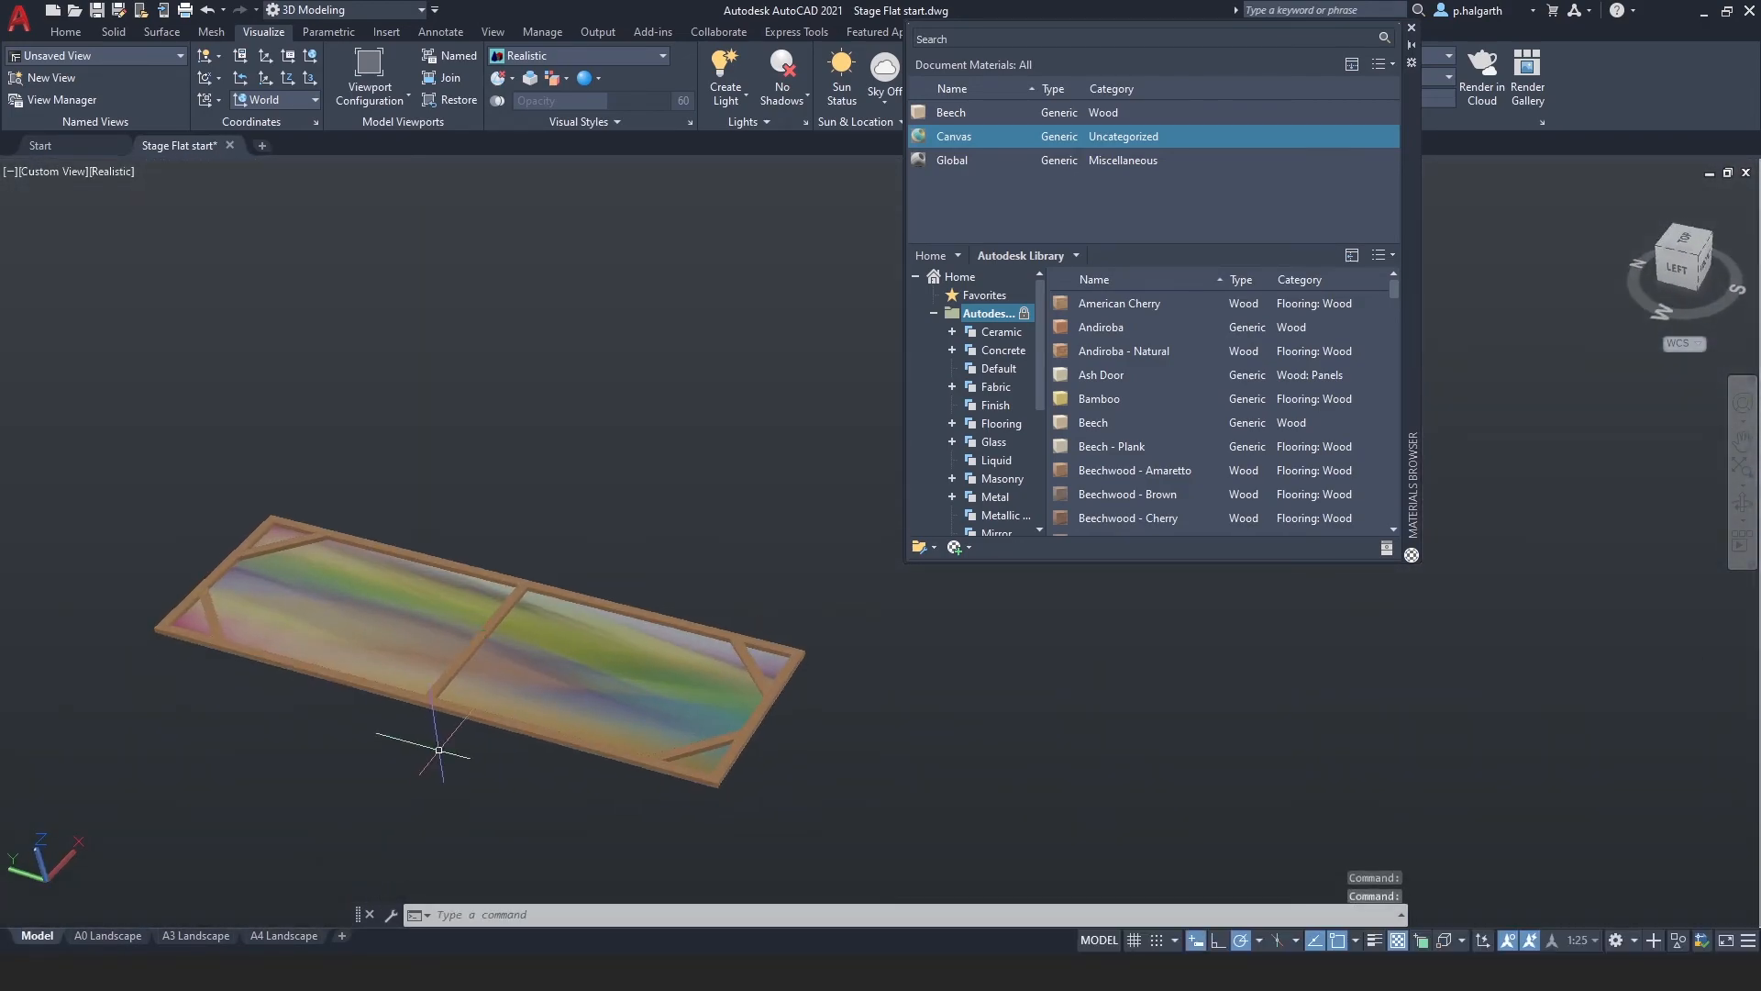
shift+middle_drag(549, 585, 496, 461)
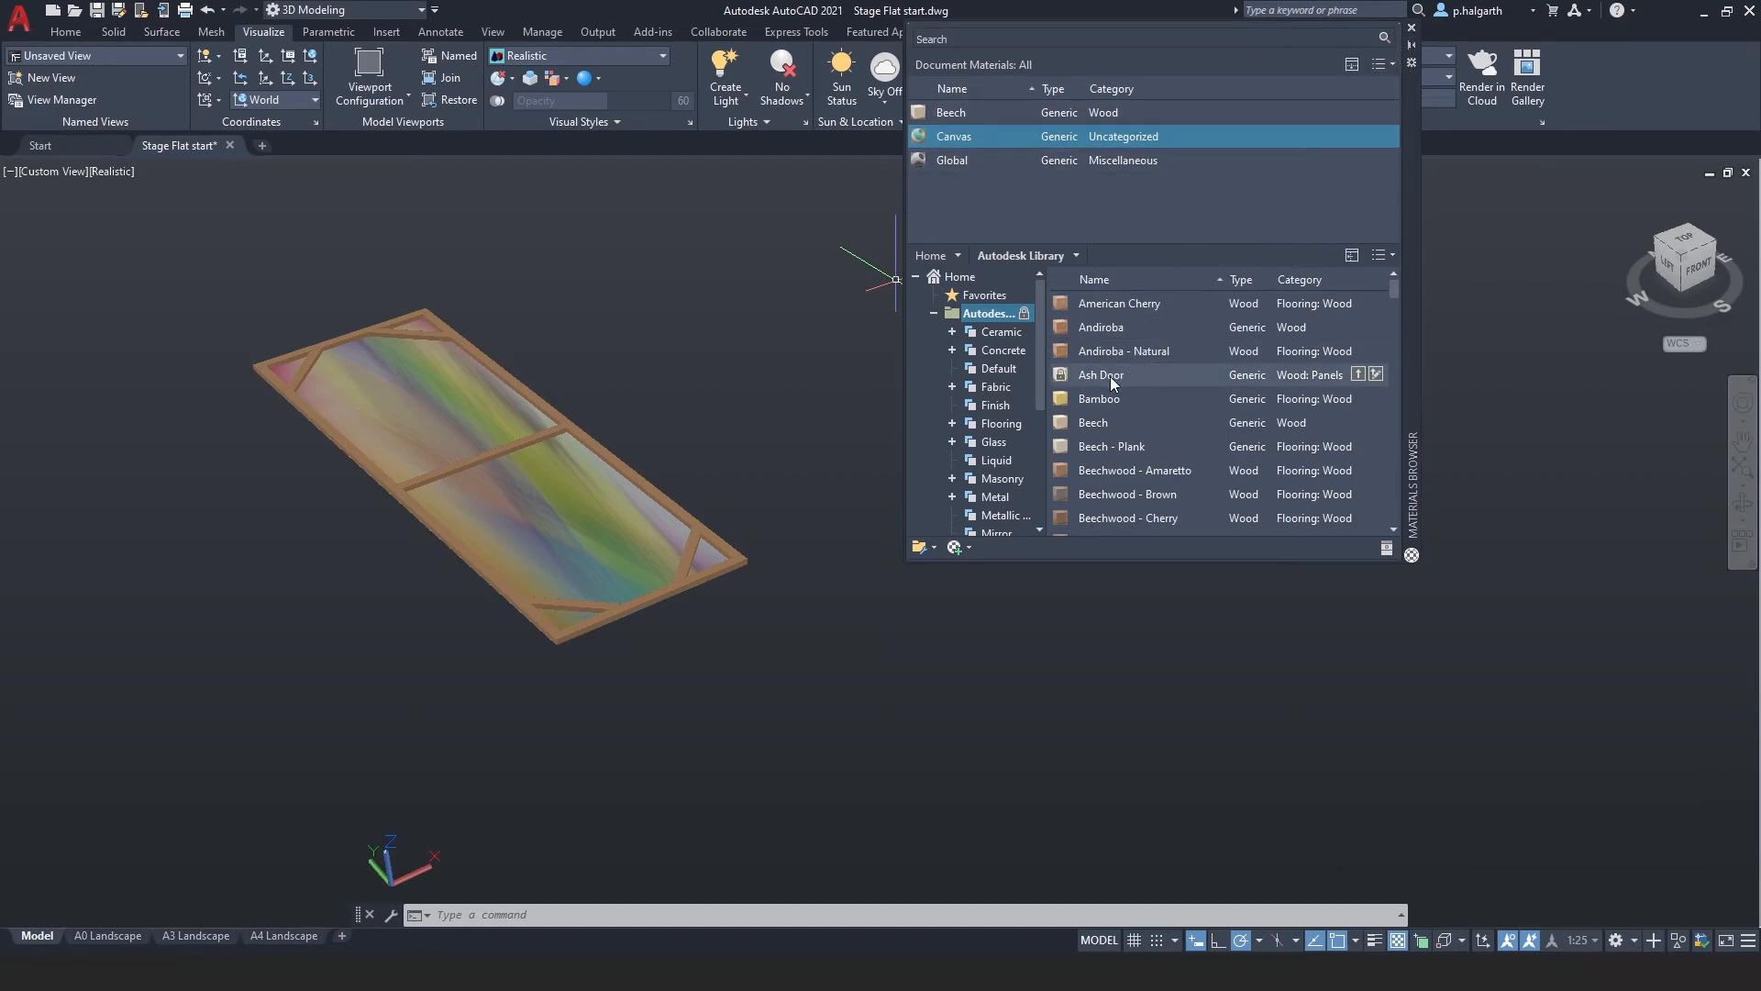
double_click(927, 114)
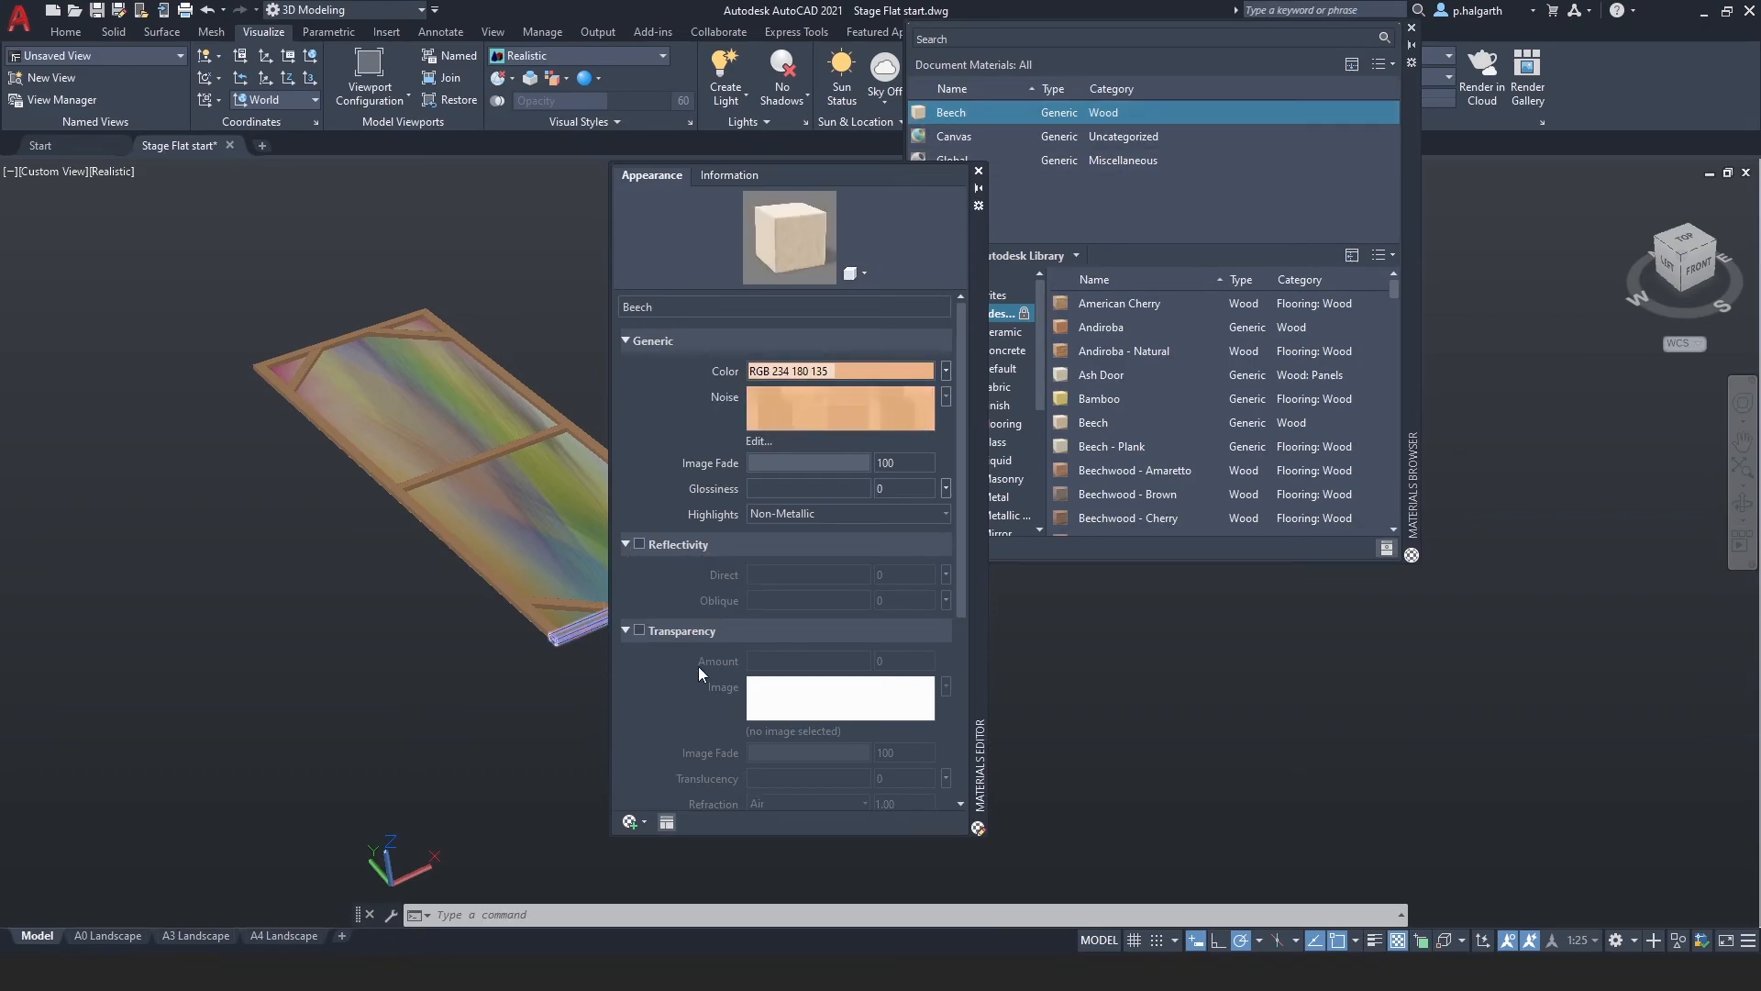
scroll(724, 680, down, 8)
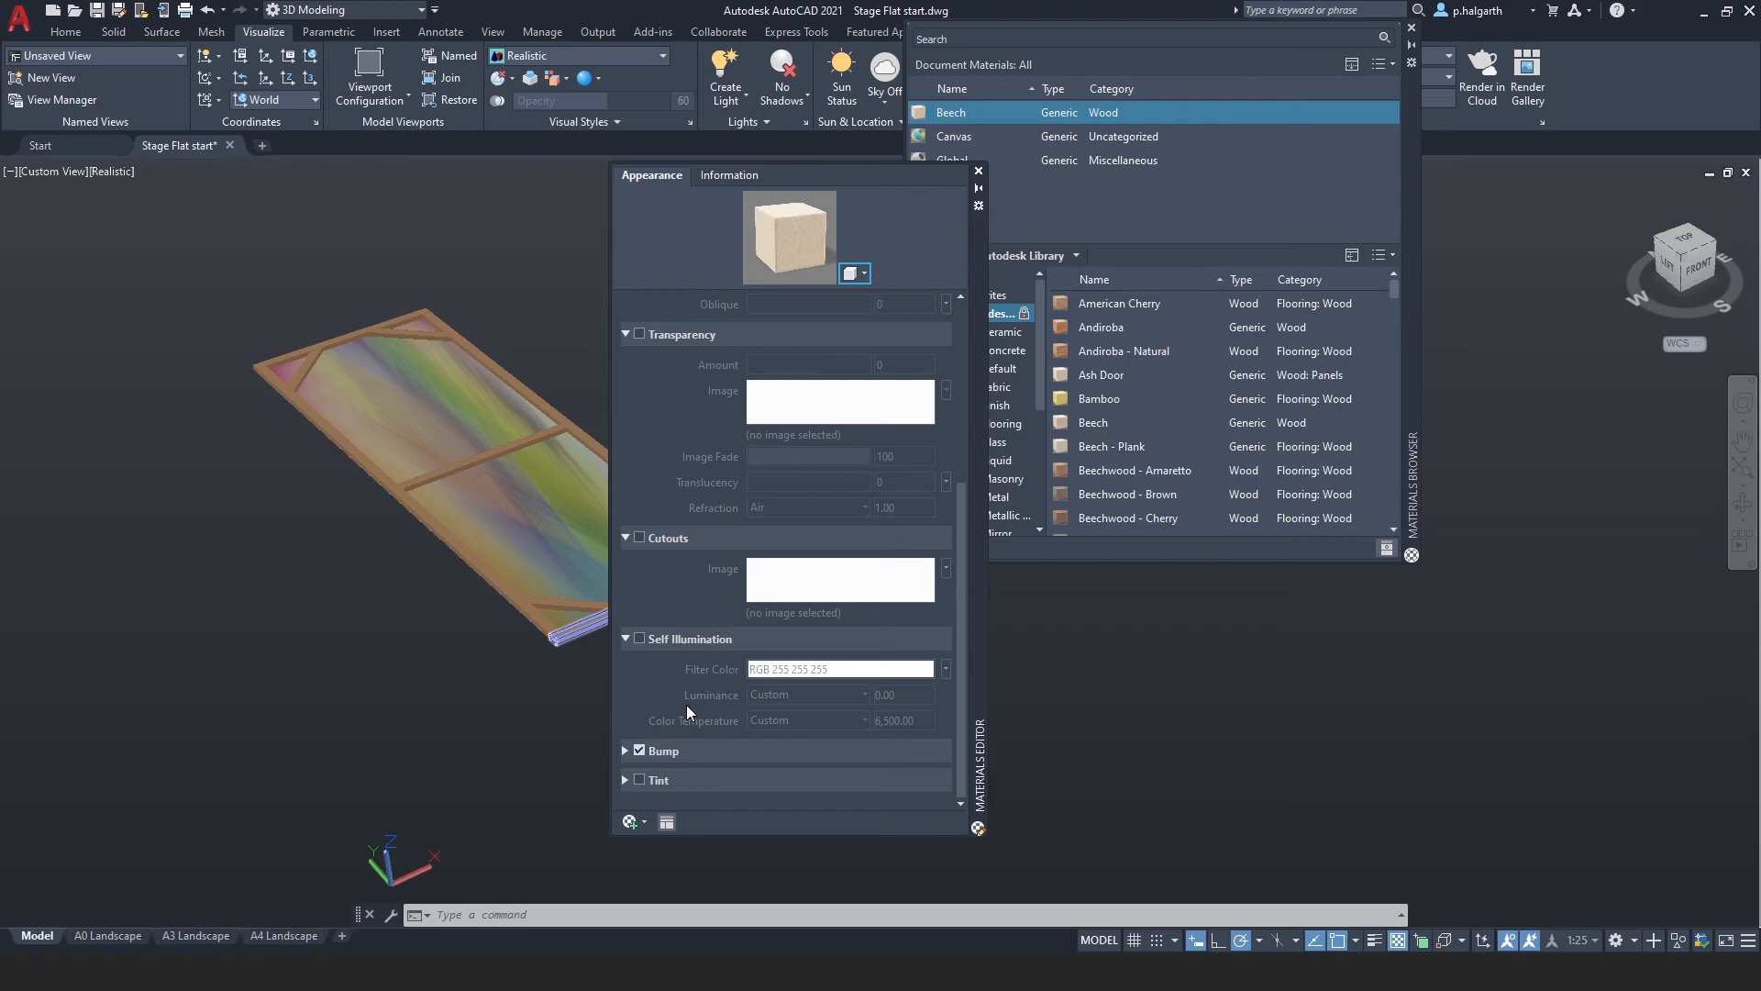
click(626, 778)
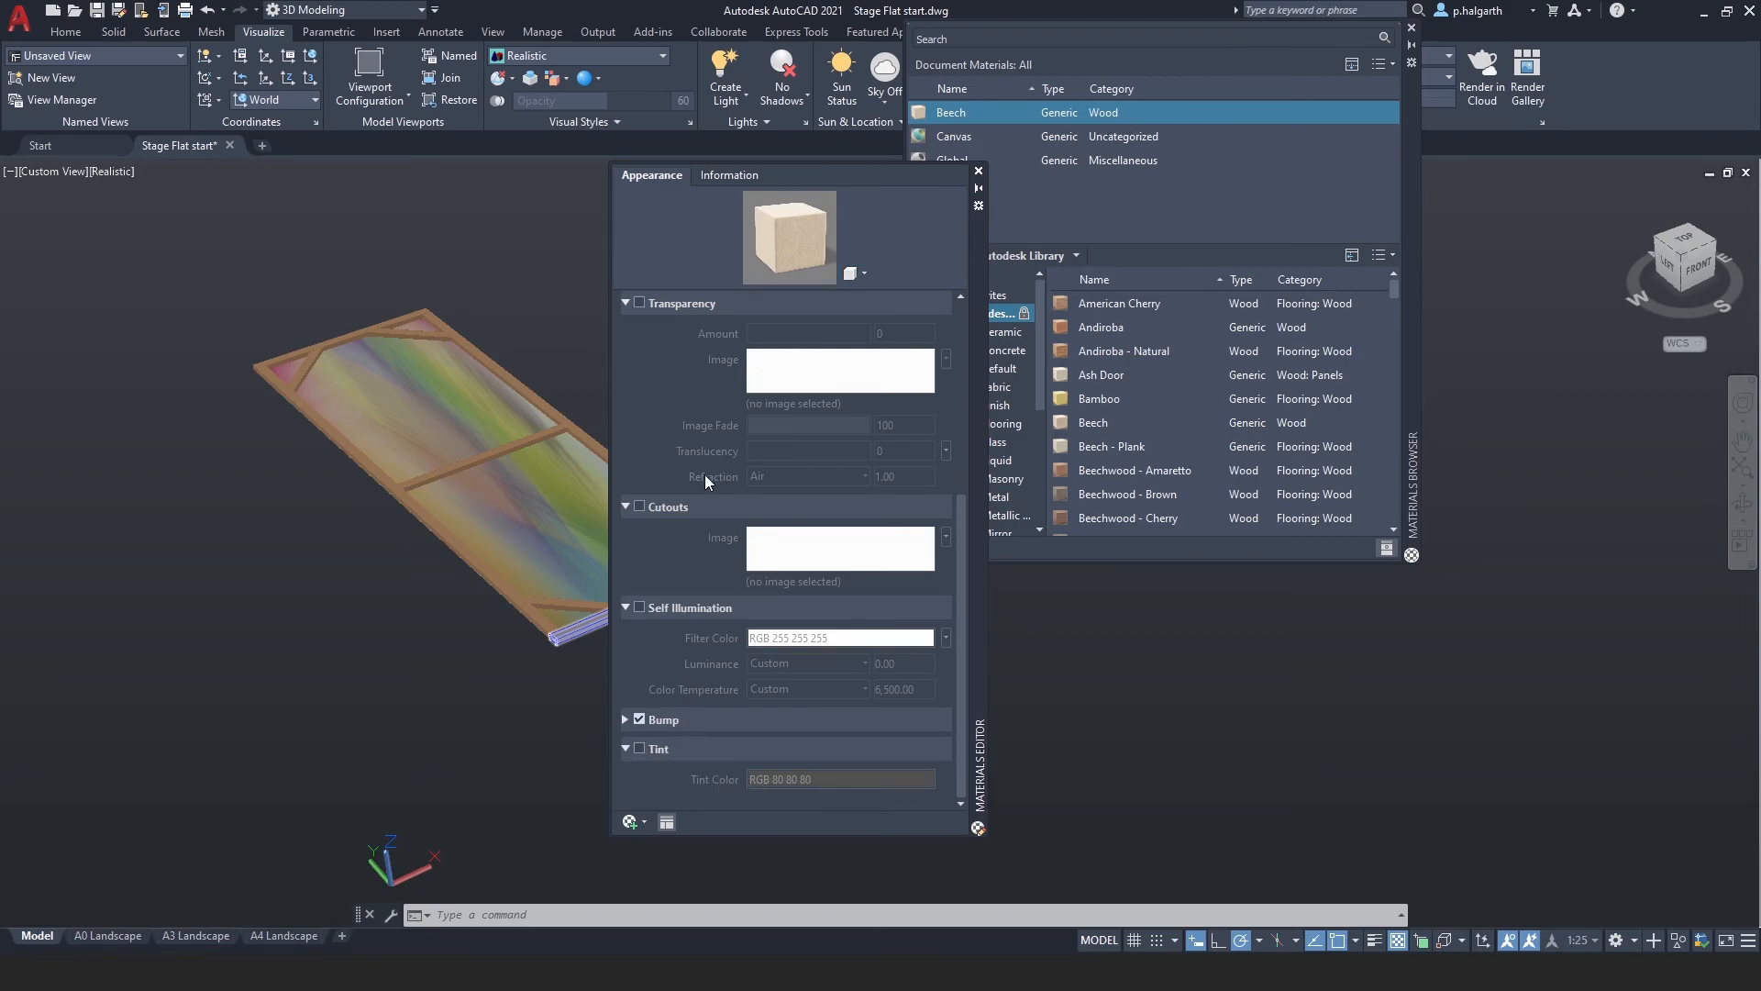
scroll(705, 476, up, 6)
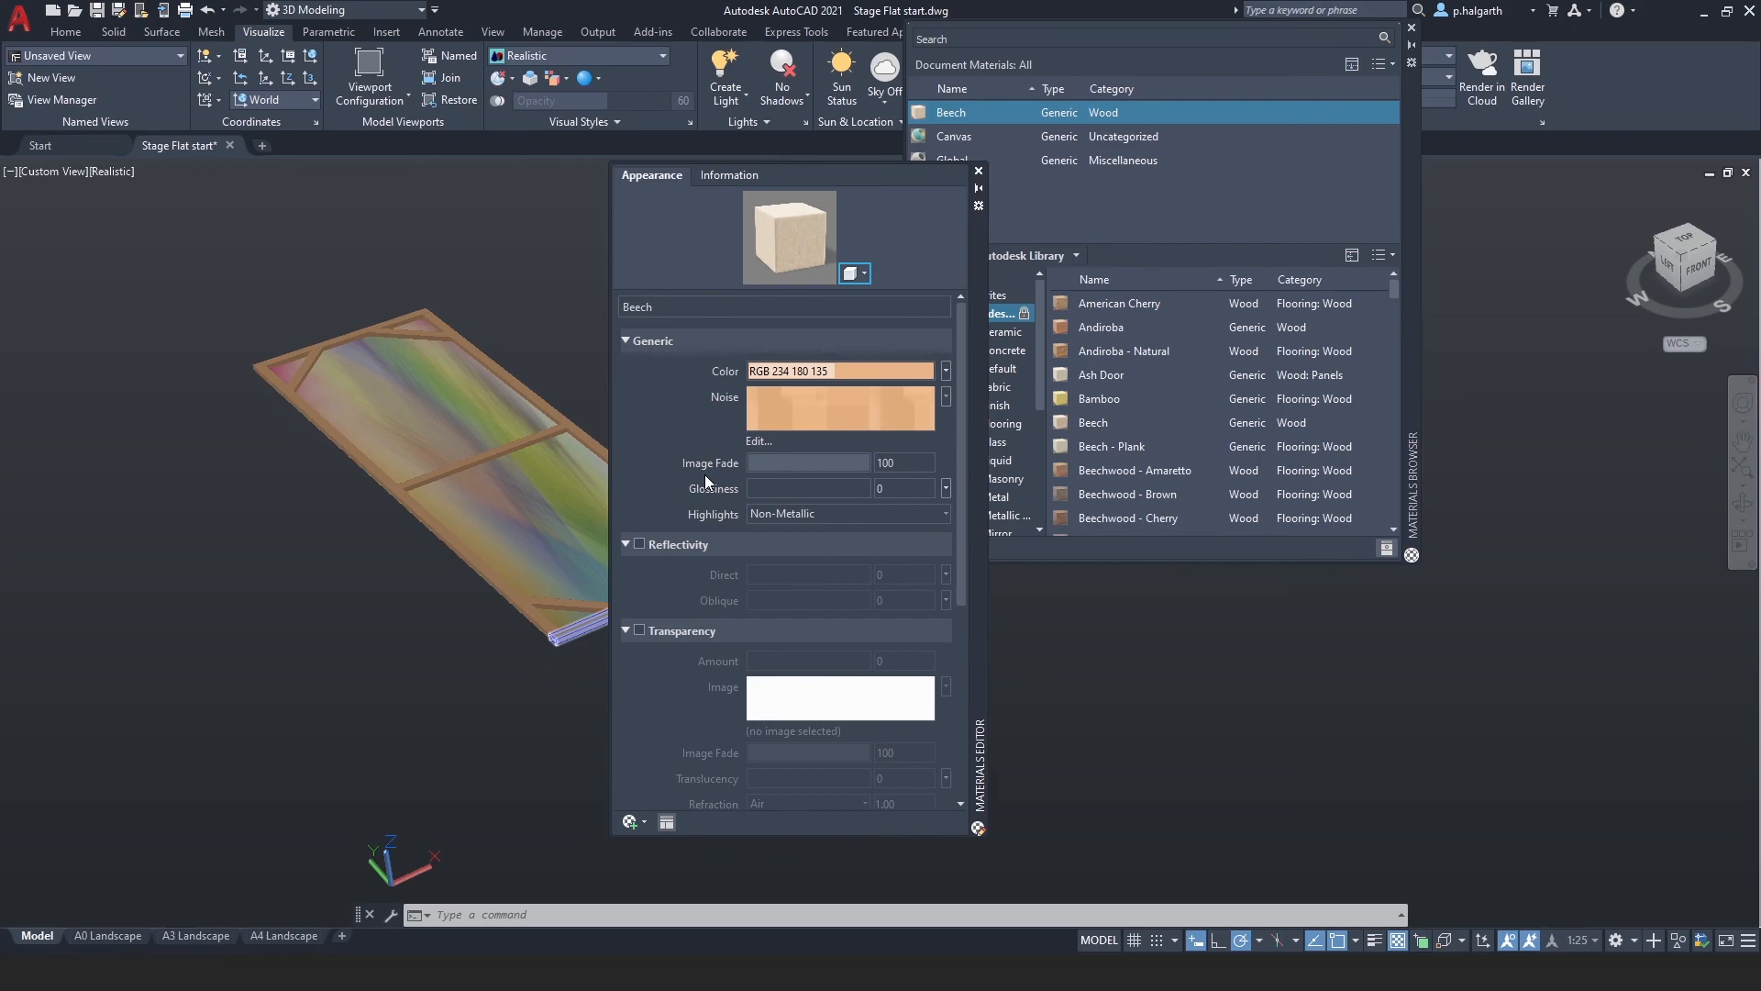